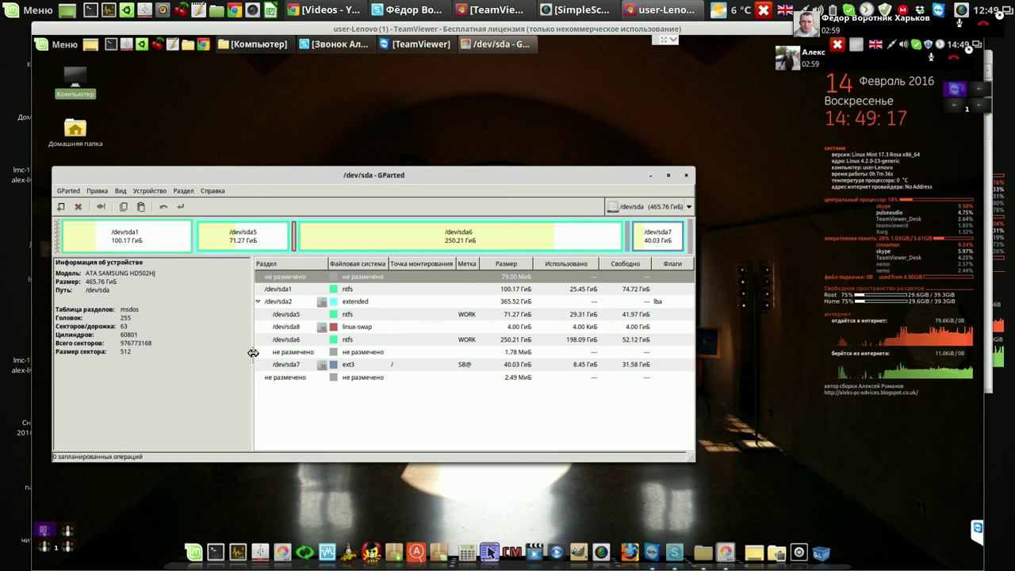
Narrow the device information pane and switch to the 931.51 GiB disk /dev/sdc.
drag(192, 359, 172, 359)
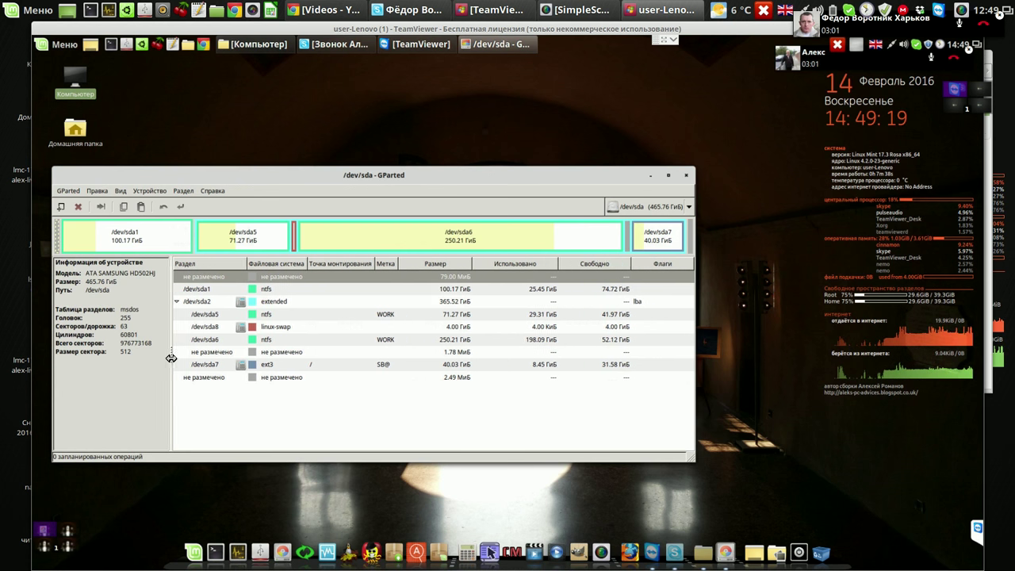
click(689, 207)
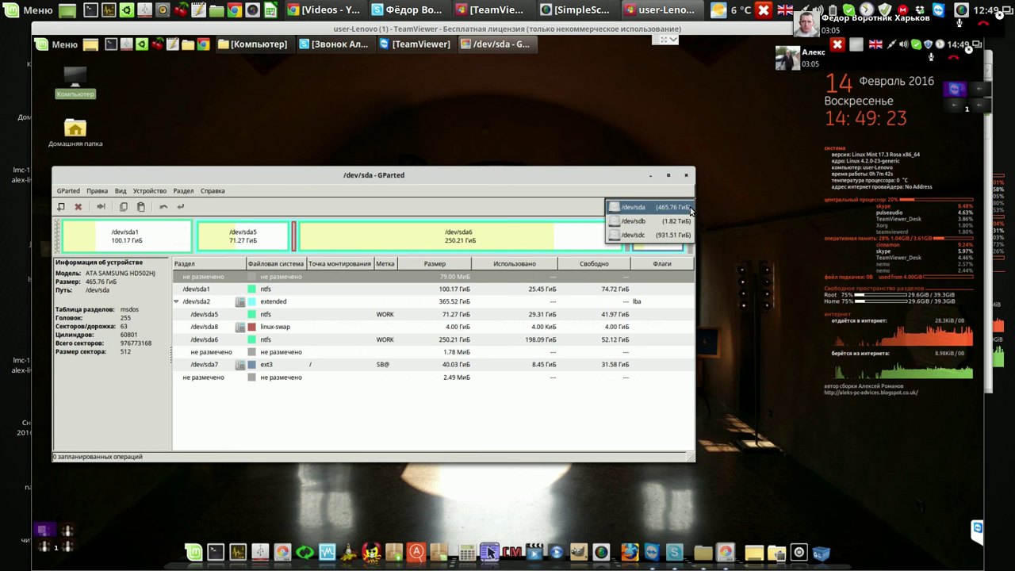
click(675, 234)
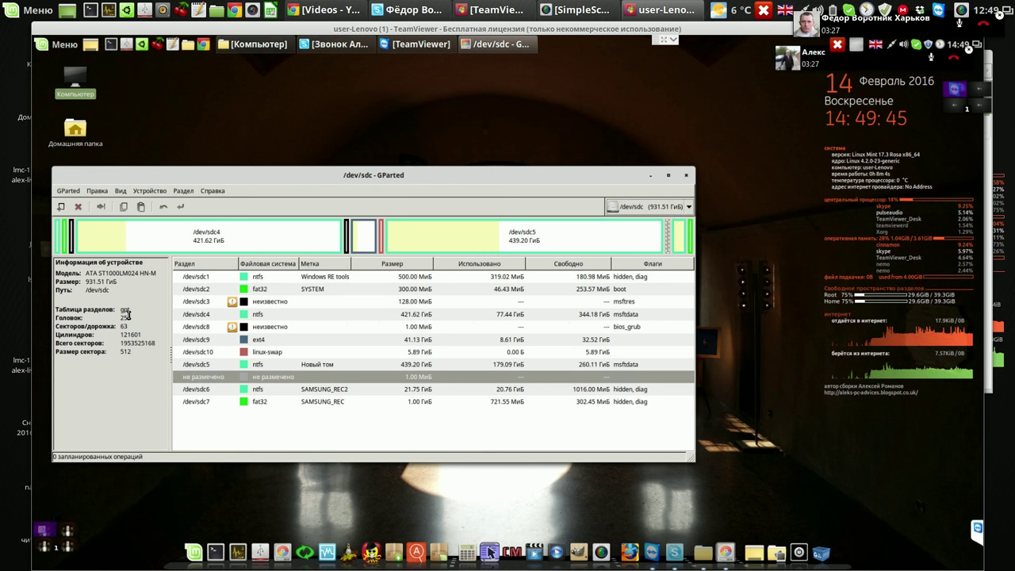
Check the details of /dev/sdc7 and queue the deletion of all partitions on /dev/sdc, working from sdc7 back to sdc1.
double_click(294, 405)
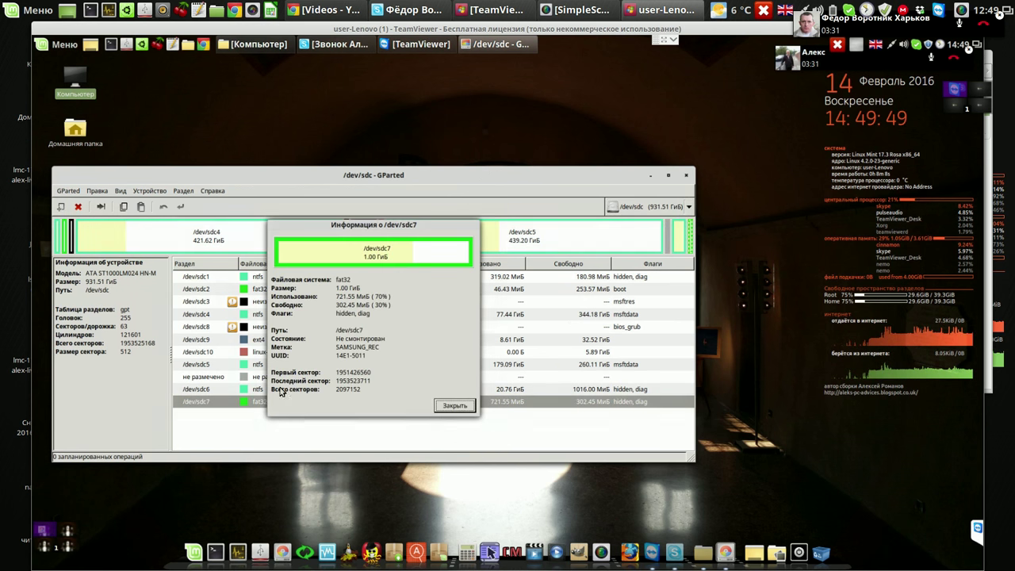
click(454, 405)
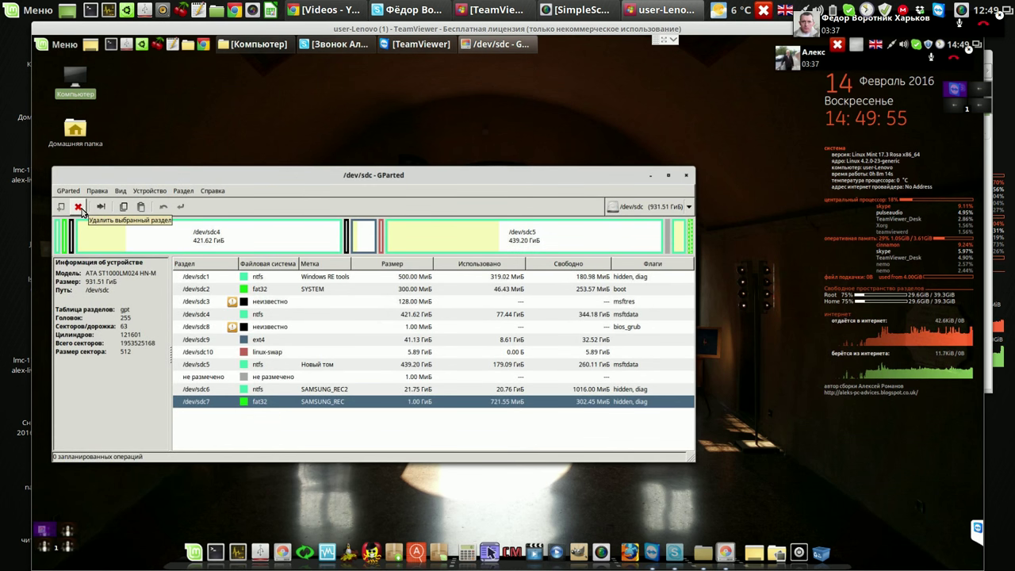
click(81, 210)
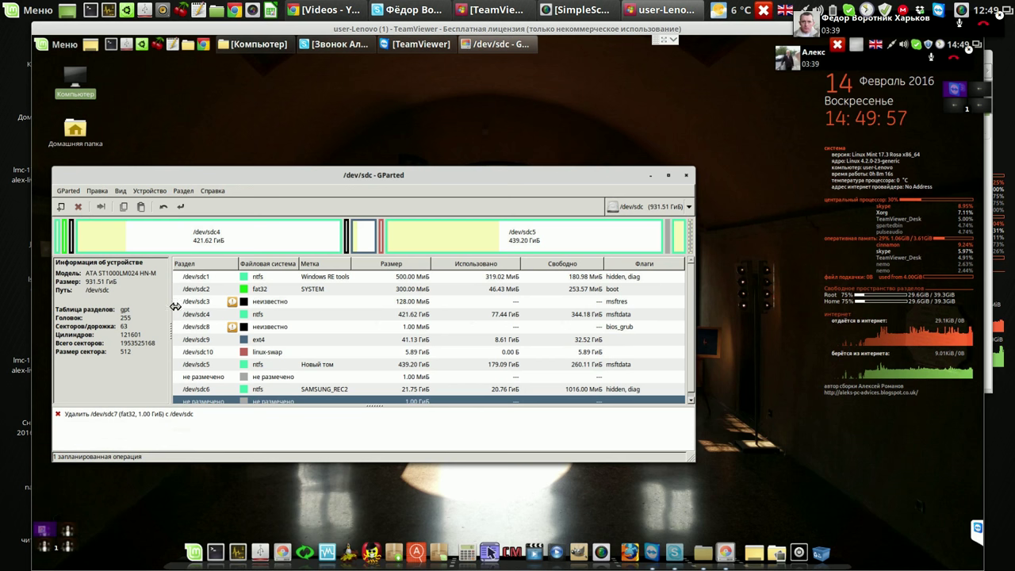
click(255, 388)
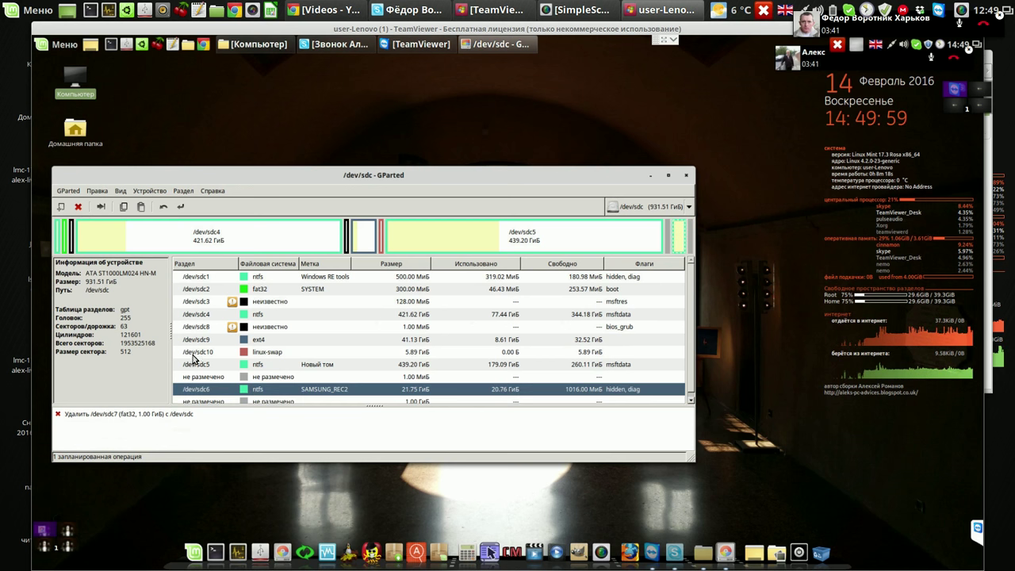
click(79, 207)
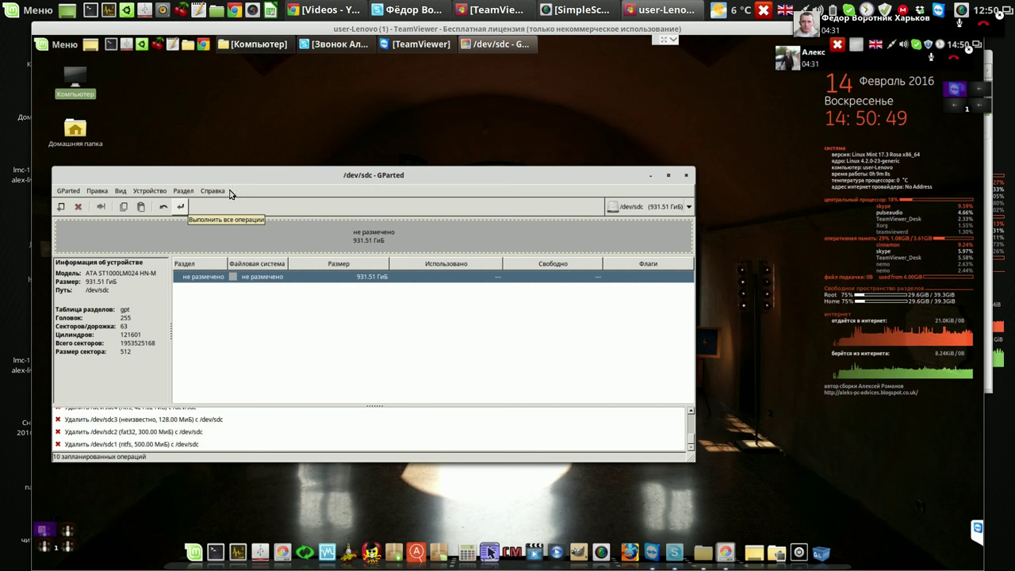
Apply all queued partition deletions to /dev/sdc and close the completed operations report.
click(181, 208)
key(Tab)
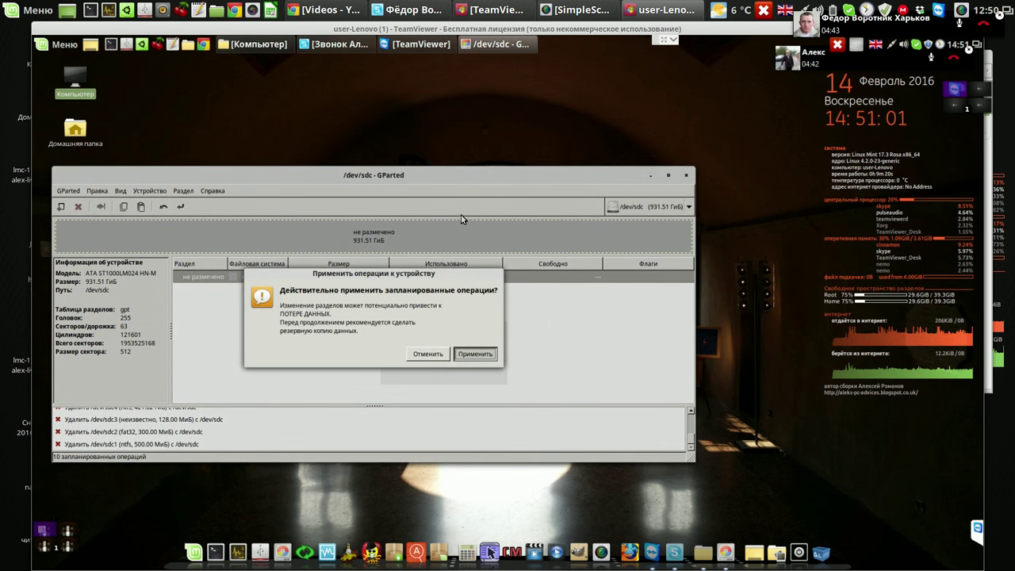
key(Return)
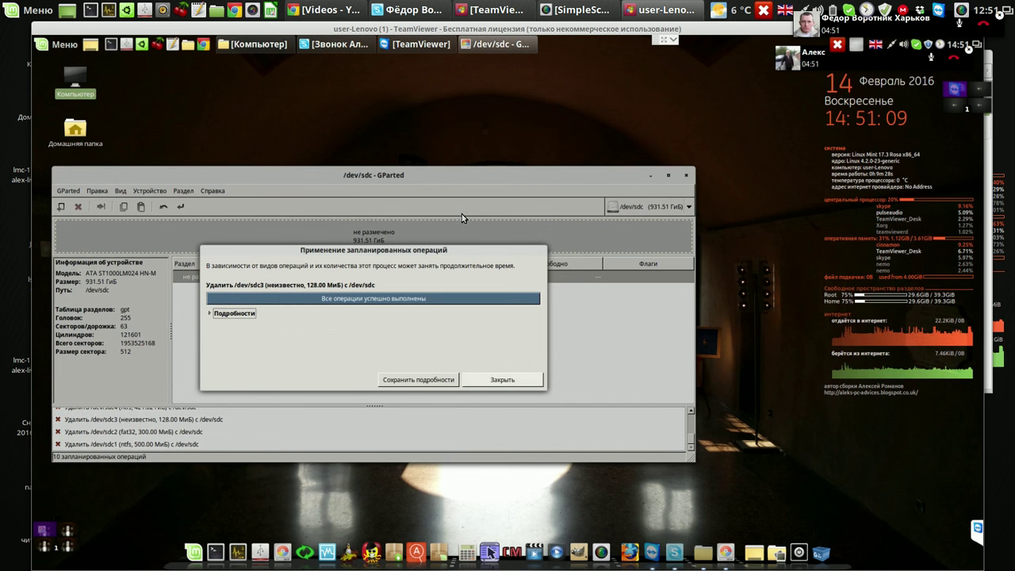
key(Return)
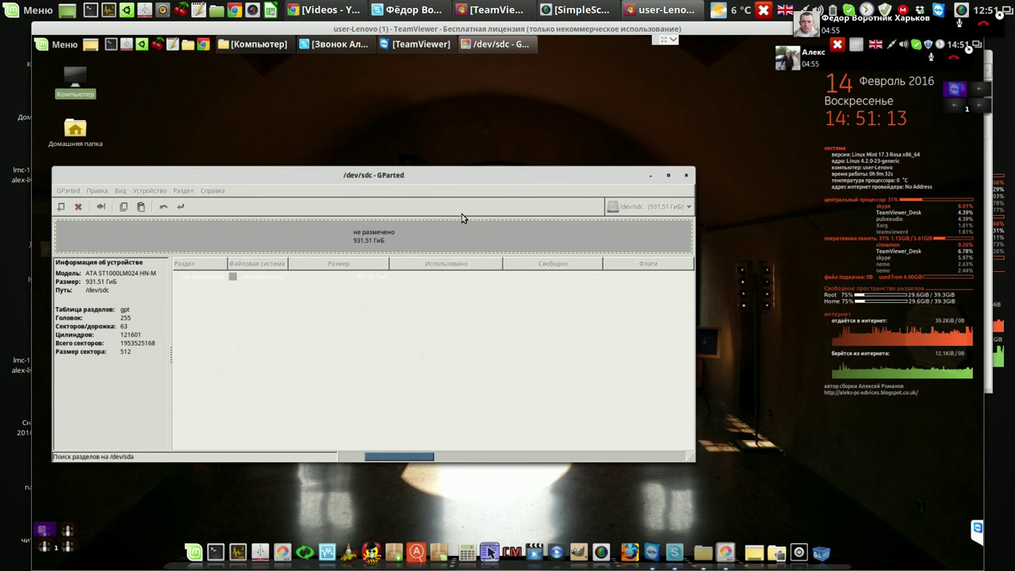
Create a new msdos partition table on /dev/sdc and check the table type in the device information.
click(358, 282)
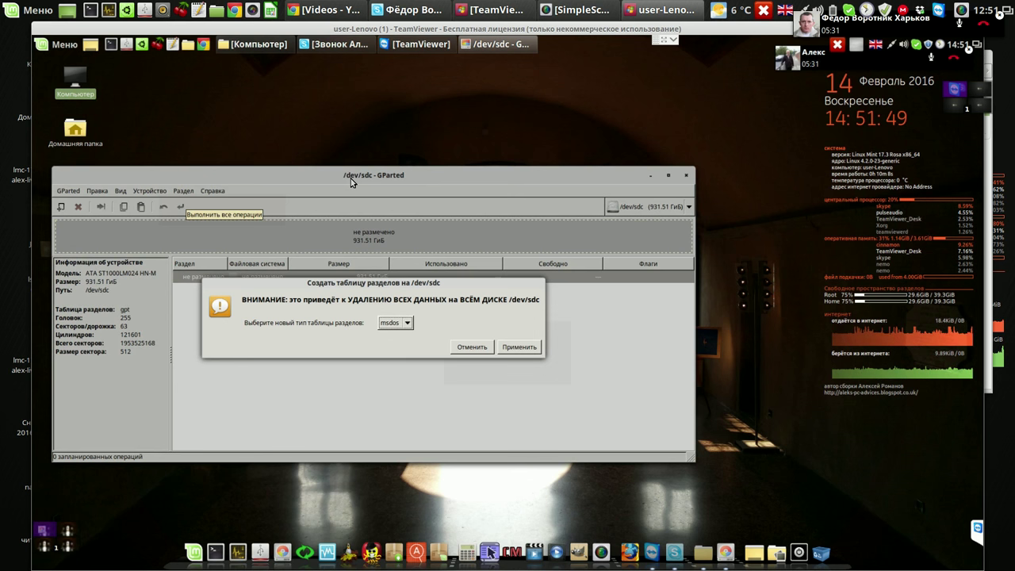
key(Return)
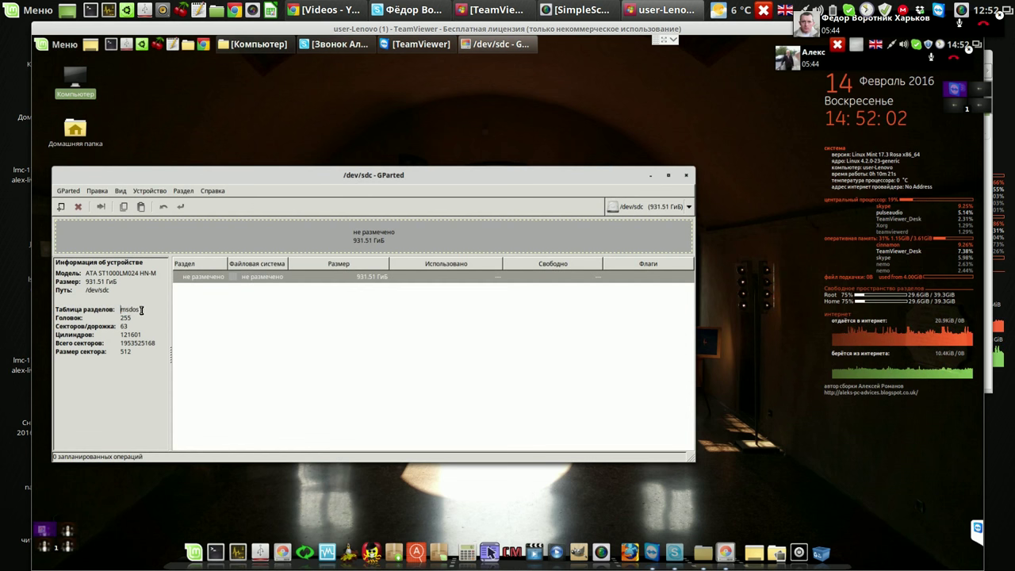
double_click(142, 309)
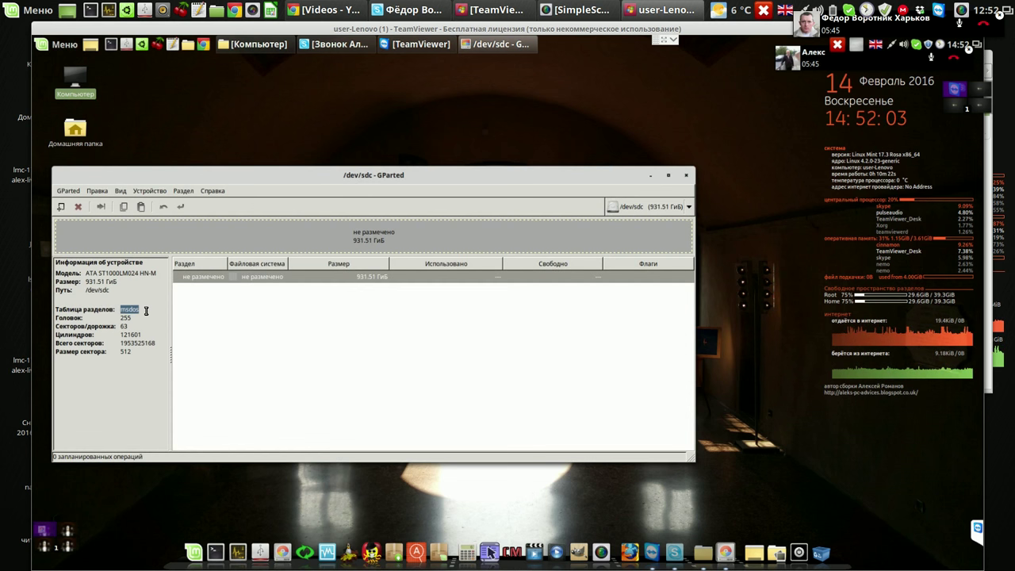
Rescan the devices and select the unallocated space on /dev/sdc.
click(75, 193)
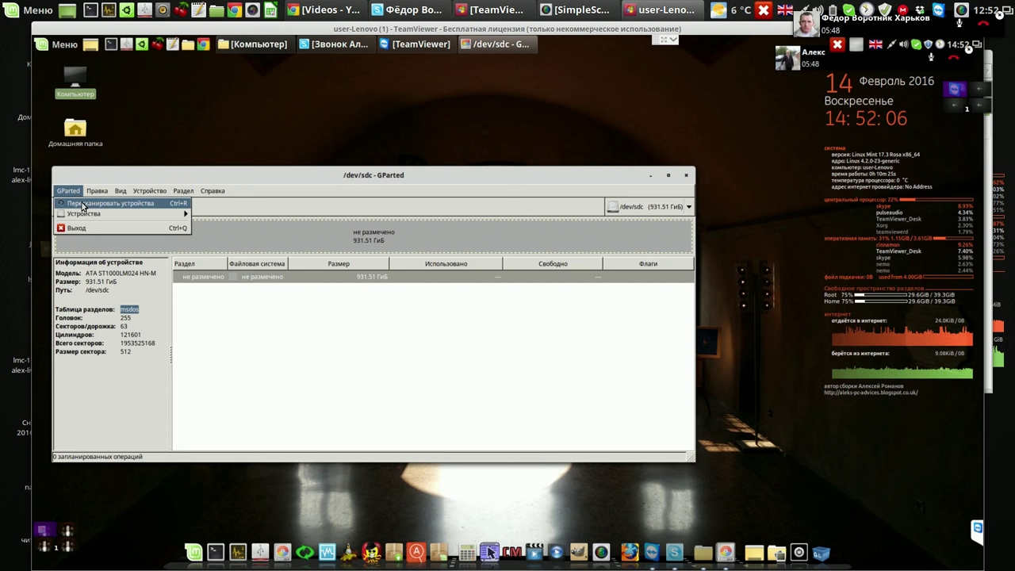
click(82, 204)
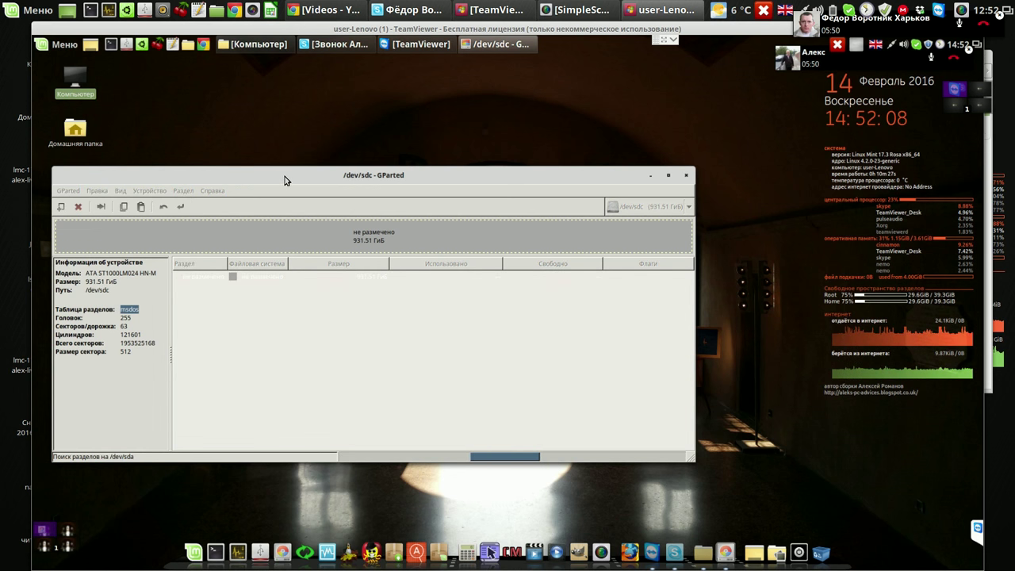
mouse_move(258, 44)
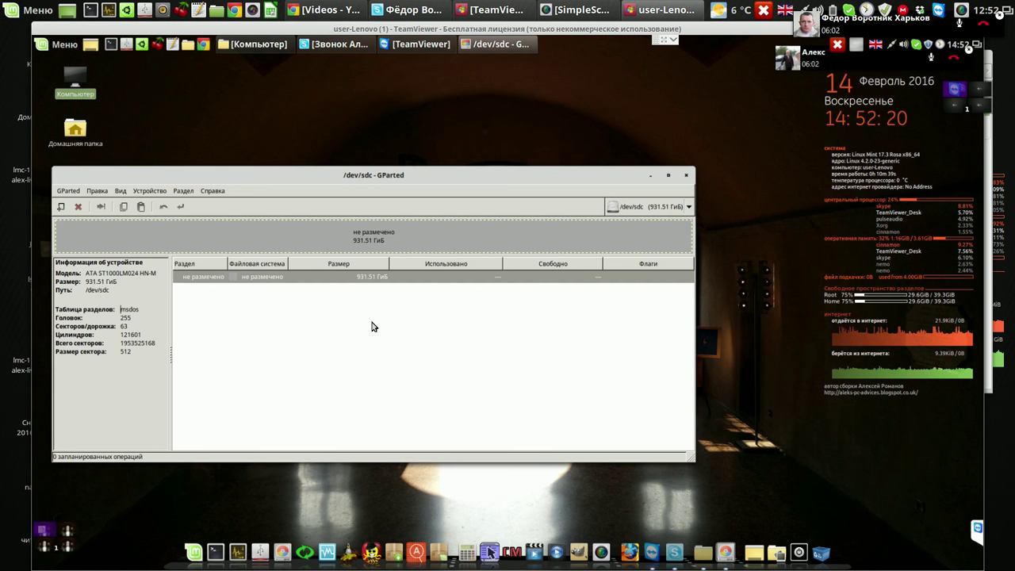
click(364, 277)
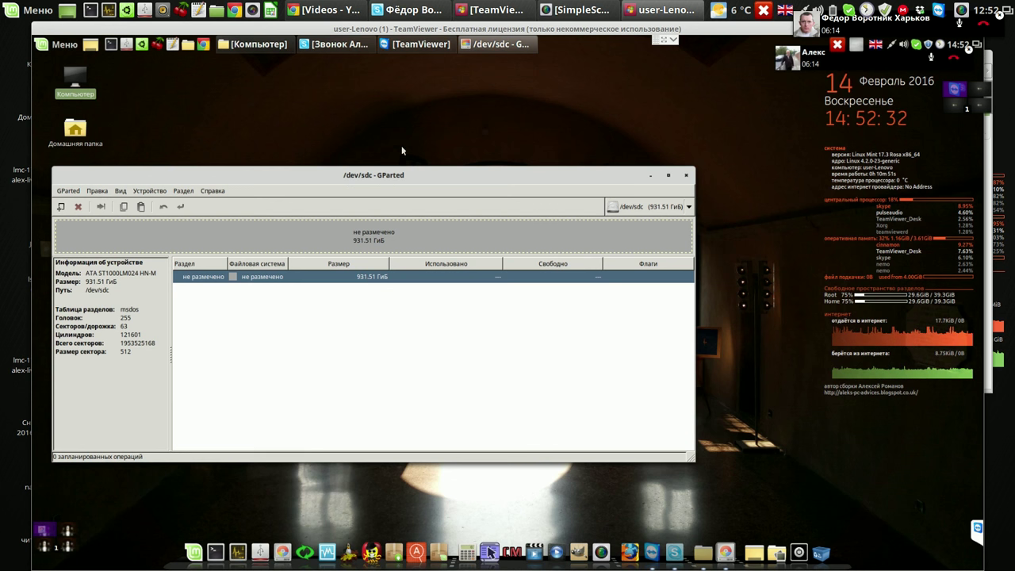
Open the Calculator, move it beside the partition editor, and multiply 50 by 1024.
click(402, 125)
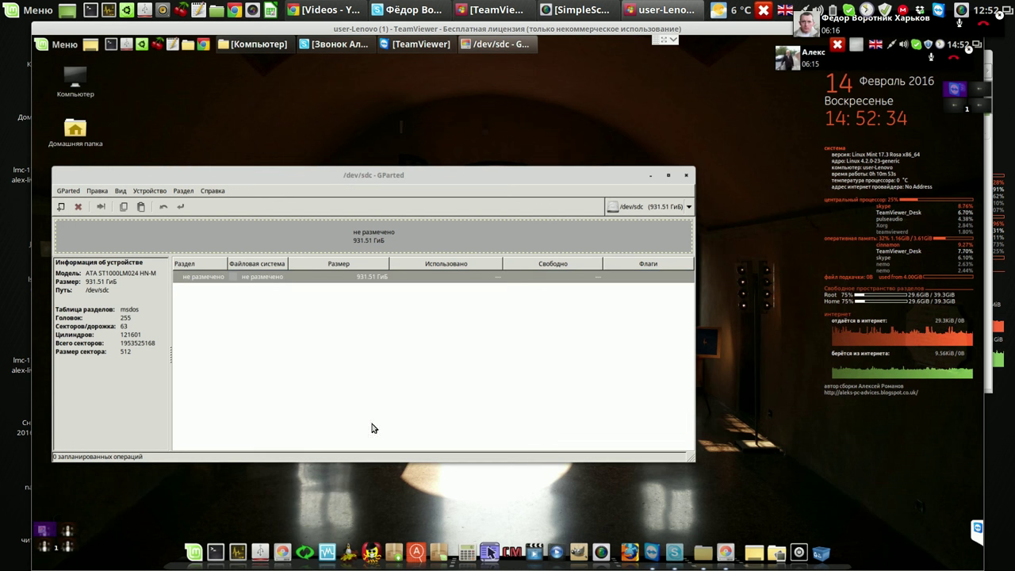
click(468, 554)
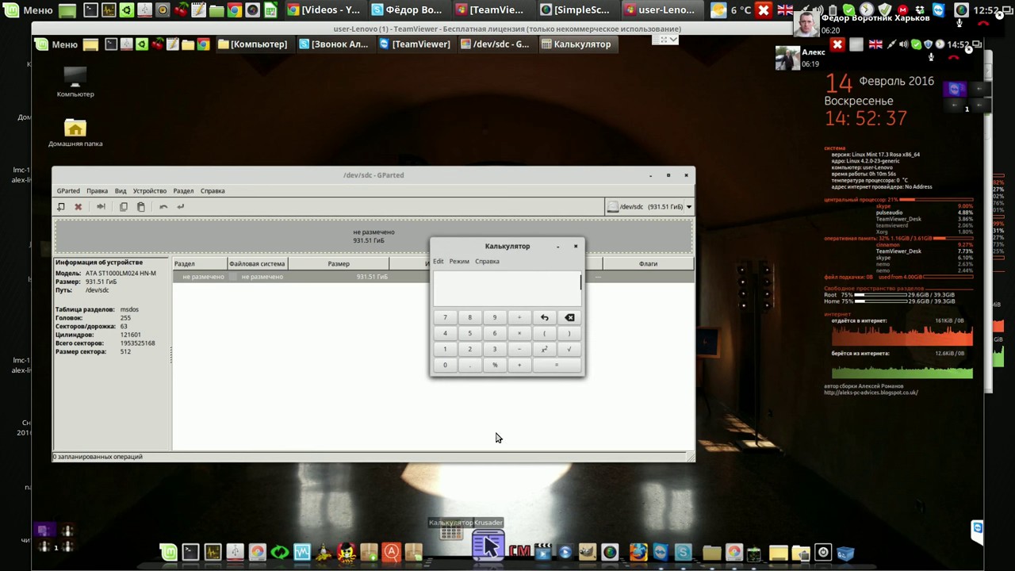
drag(500, 246, 797, 159)
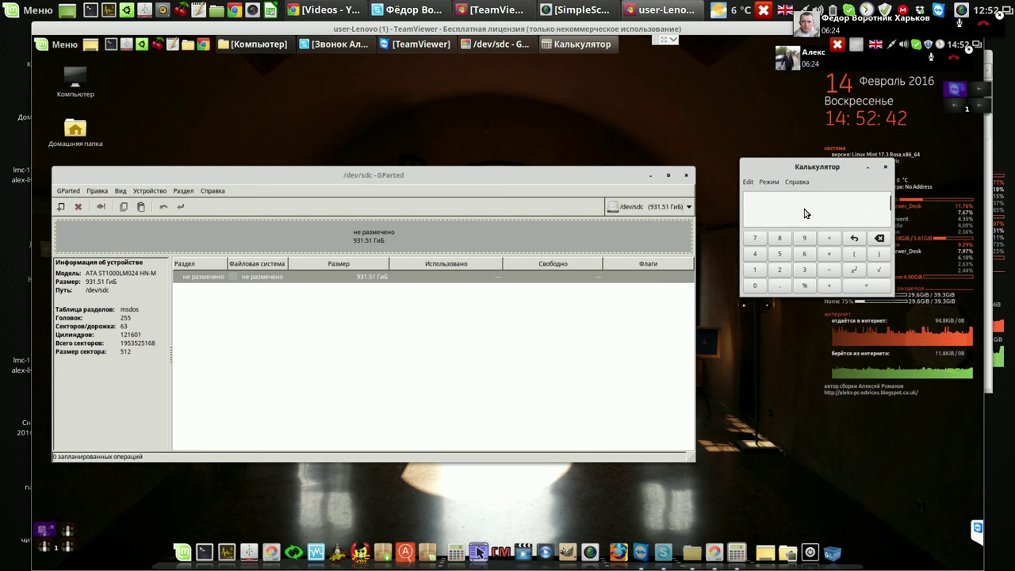
click(779, 255)
click(756, 286)
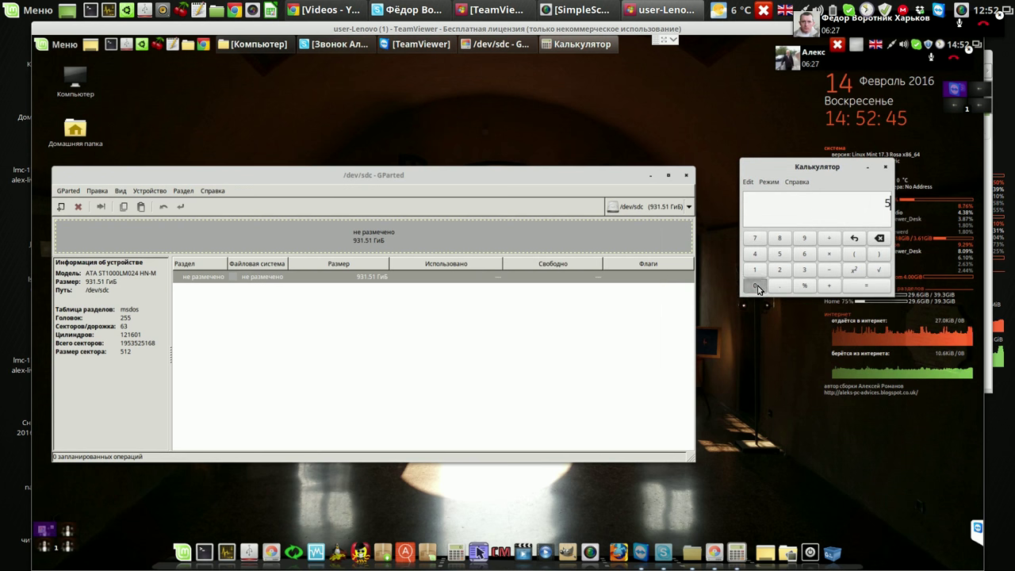
click(829, 254)
click(756, 271)
click(756, 285)
click(779, 270)
key(4)
click(867, 286)
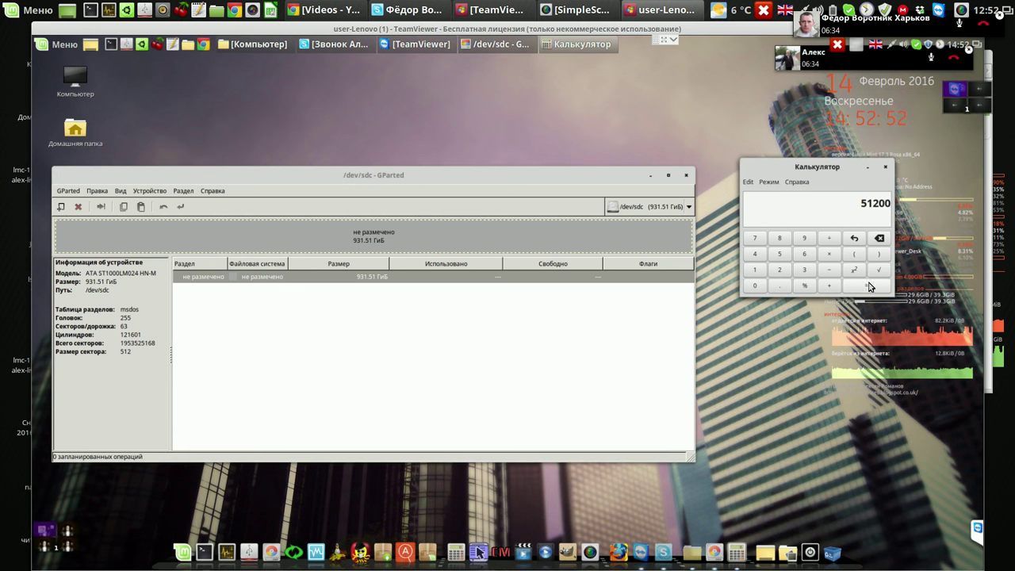
Select the whole result 51200 in the Calculator and copy it.
double_click(864, 203)
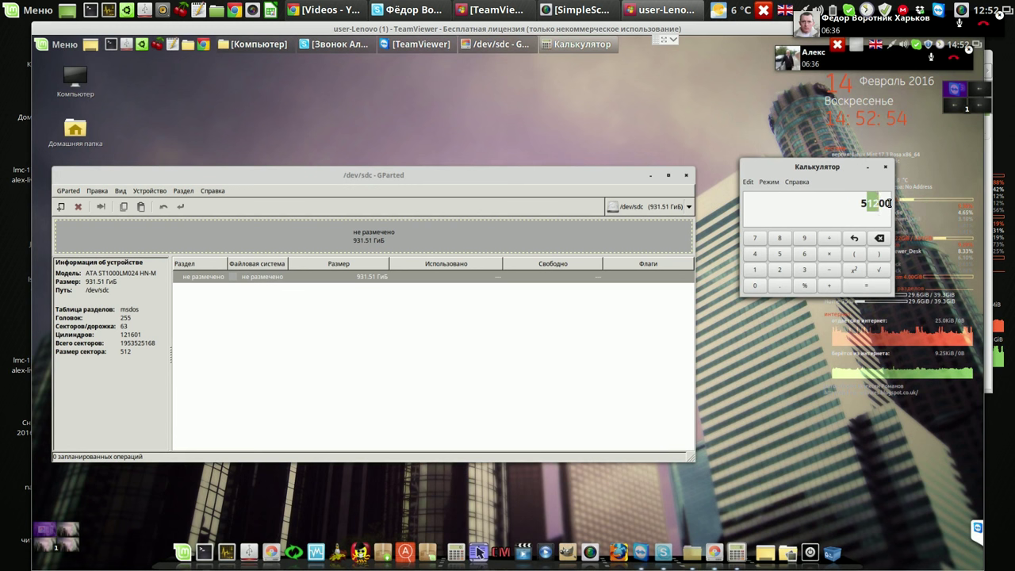
click(861, 204)
drag(864, 204, 894, 206)
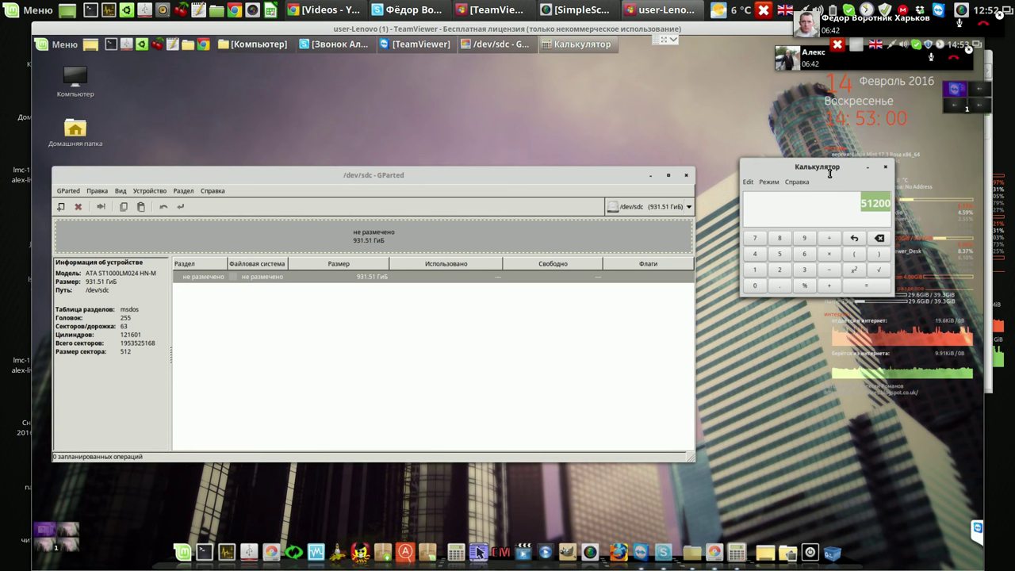
key(shift+F10)
key(Down)
key(Down)
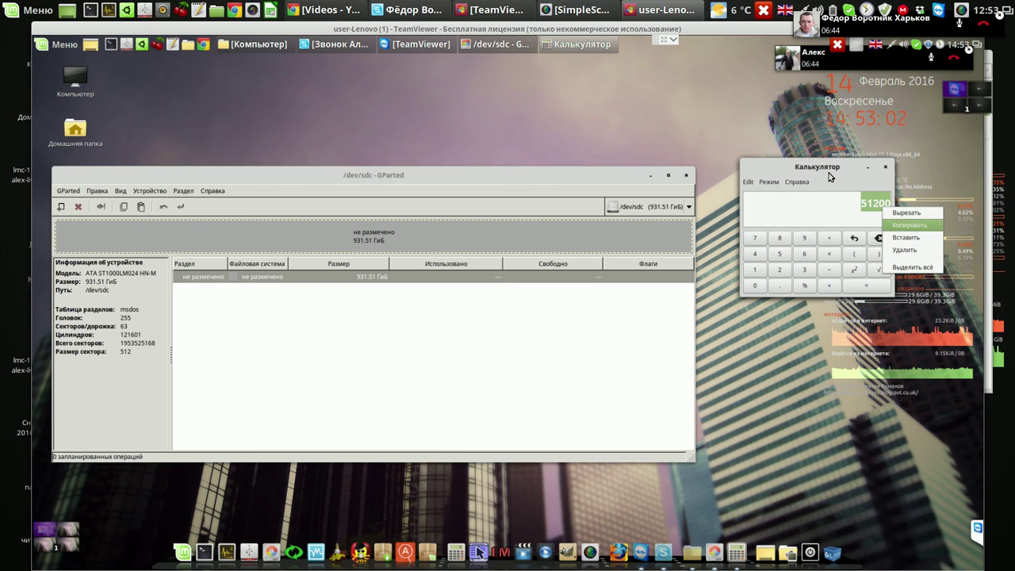
key(Return)
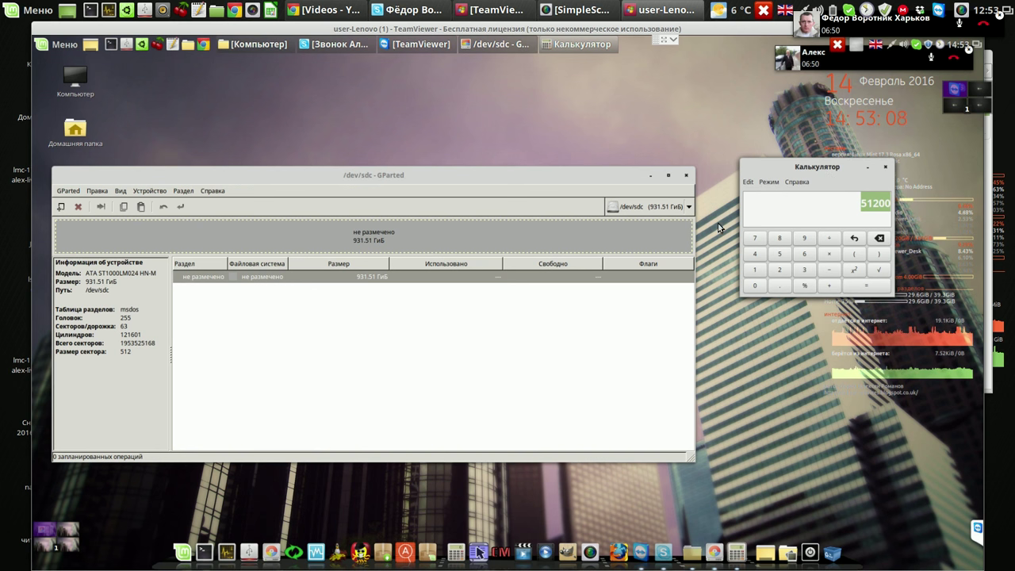
Back in GParted, start a new partition in the unallocated space and paste 51200 MiB as its new size.
click(358, 280)
right_click(359, 280)
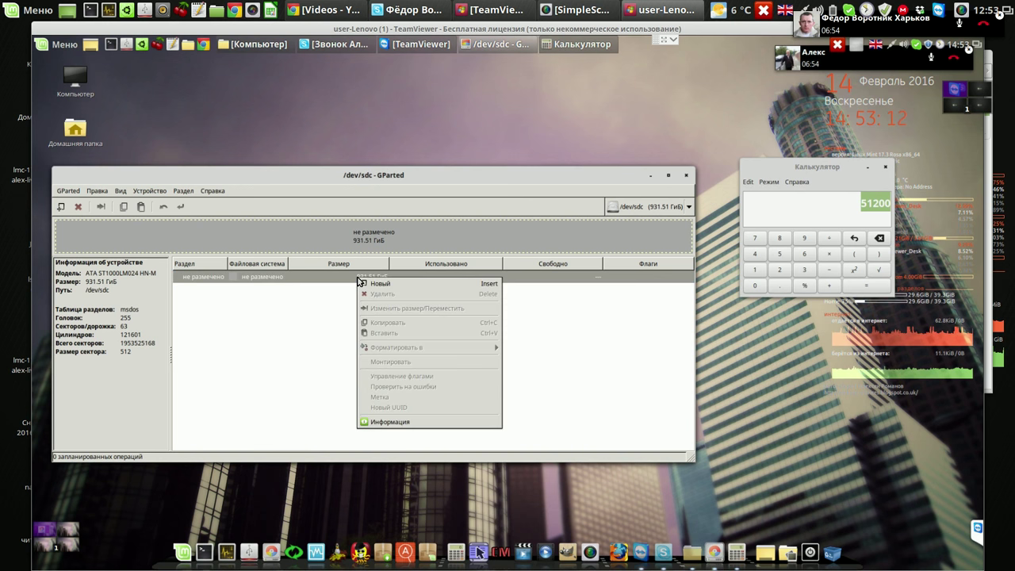
click(381, 283)
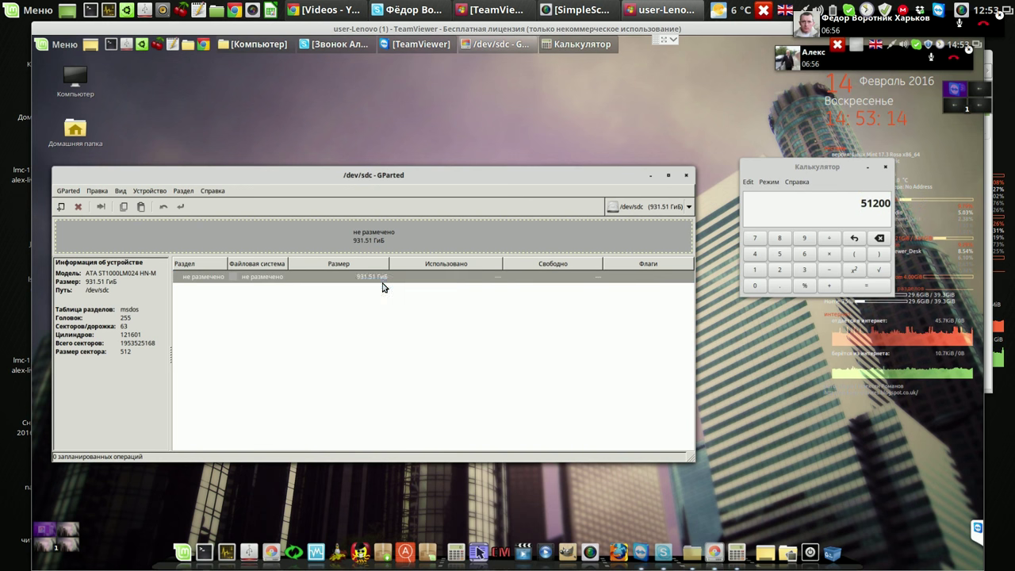
click(351, 326)
double_click(323, 326)
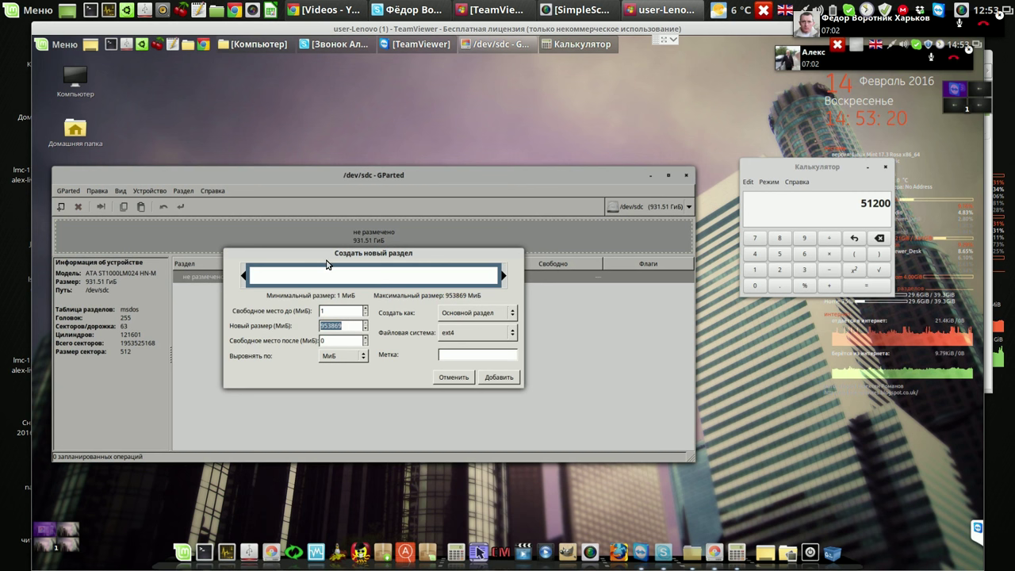
key(shift+F10)
key(Down)
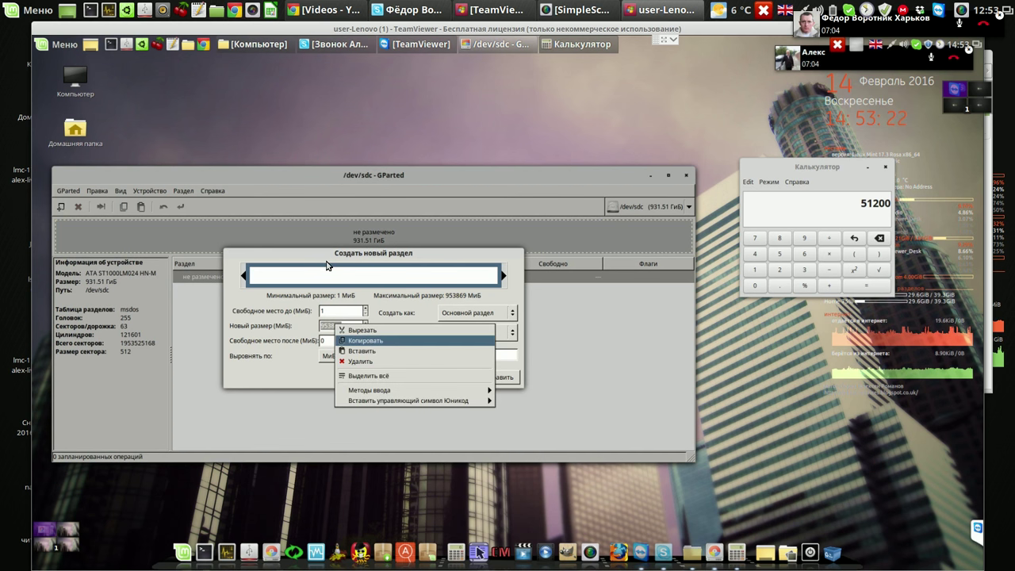
key(Down)
key(Return)
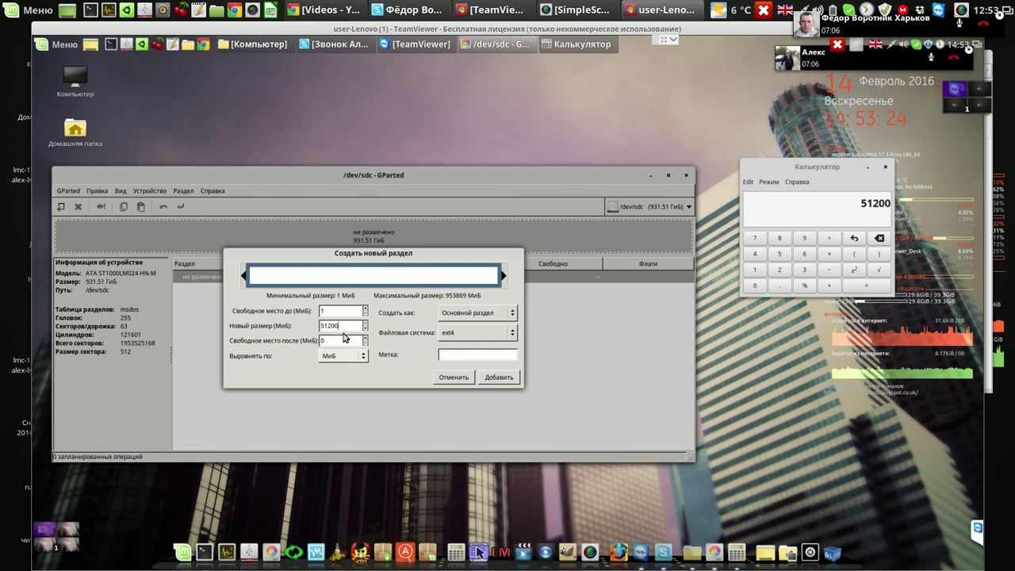
click(343, 341)
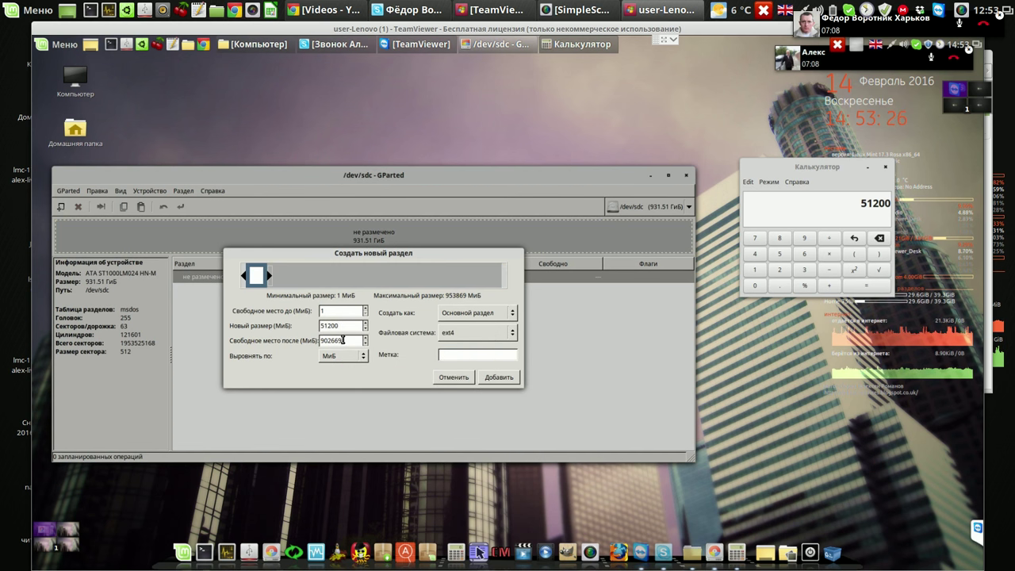
Set the new partition's file system to ext3.
click(512, 333)
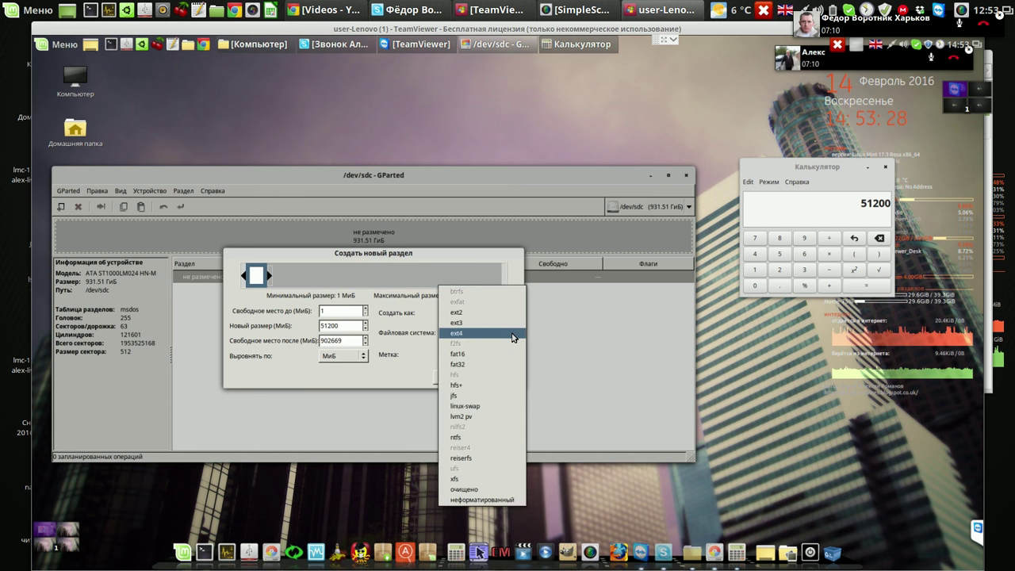
click(492, 323)
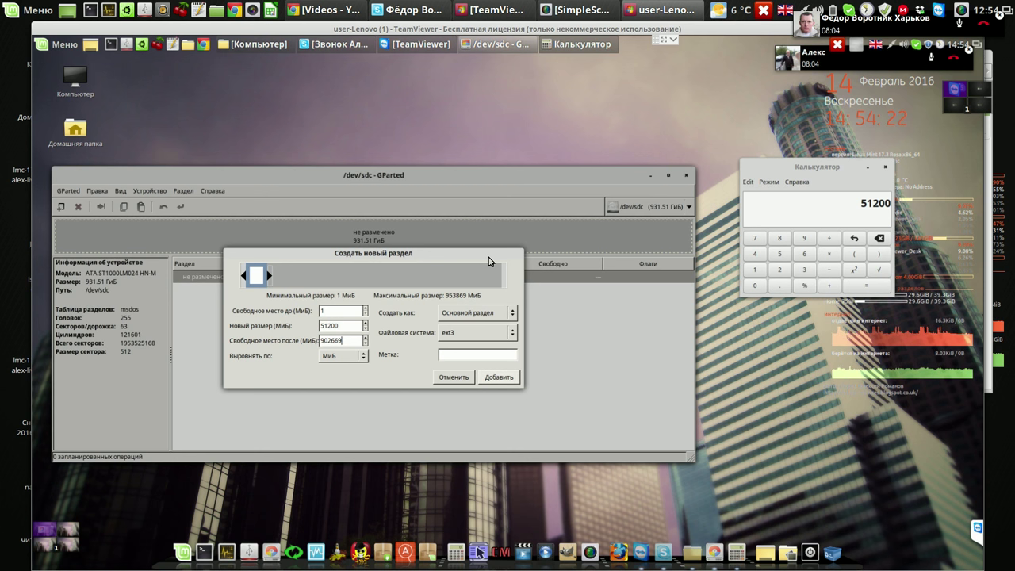
Add the ext3 partition, and start another primary partition in the remaining unallocated space with a new size of 102400 MiB.
key(Return)
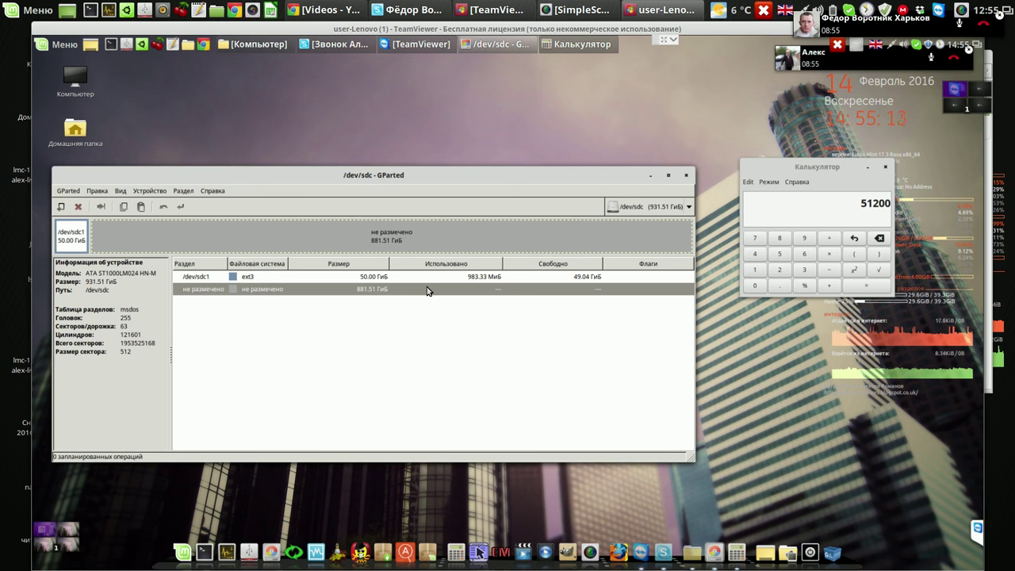
right_click(427, 292)
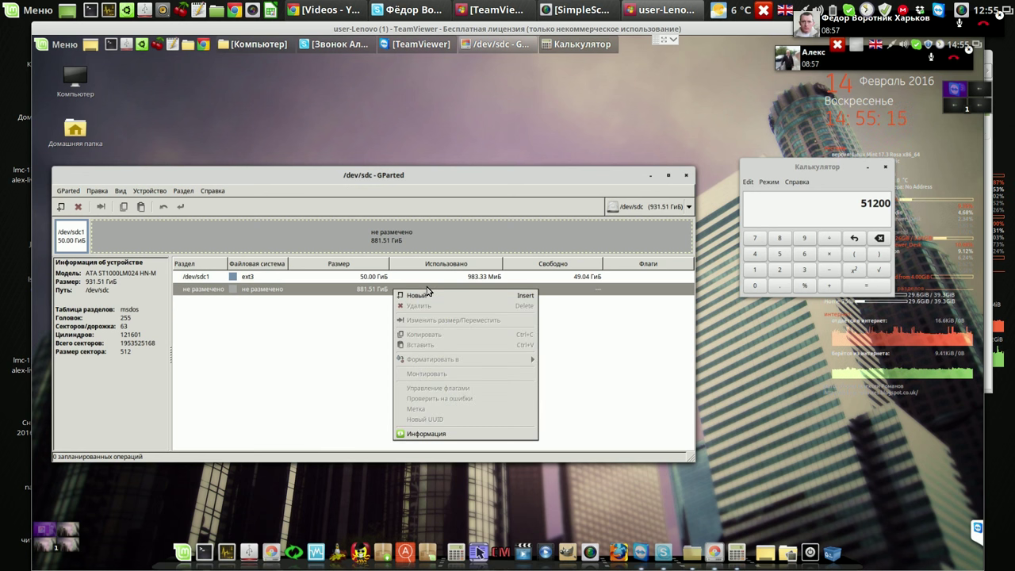
click(427, 293)
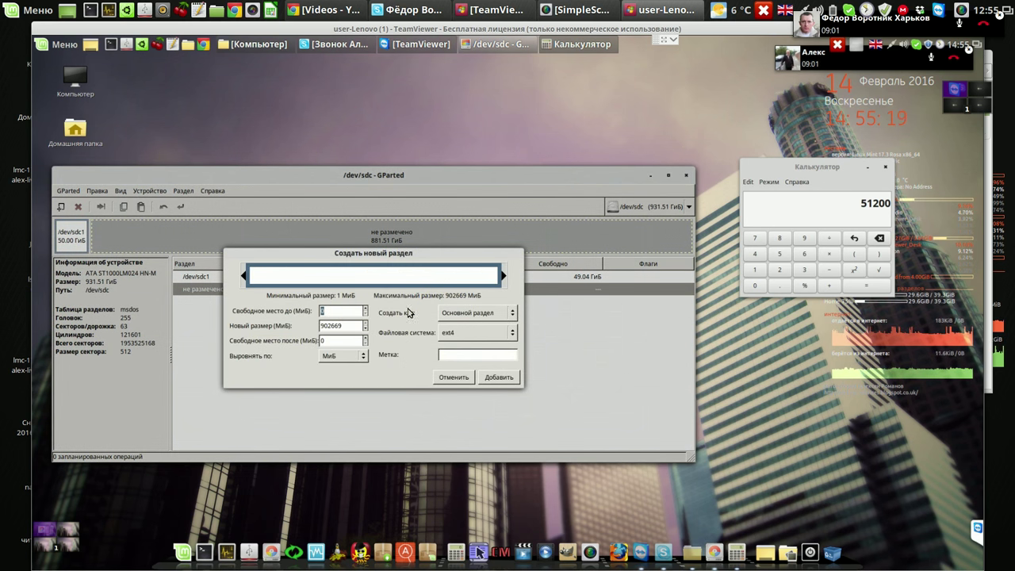
click(358, 328)
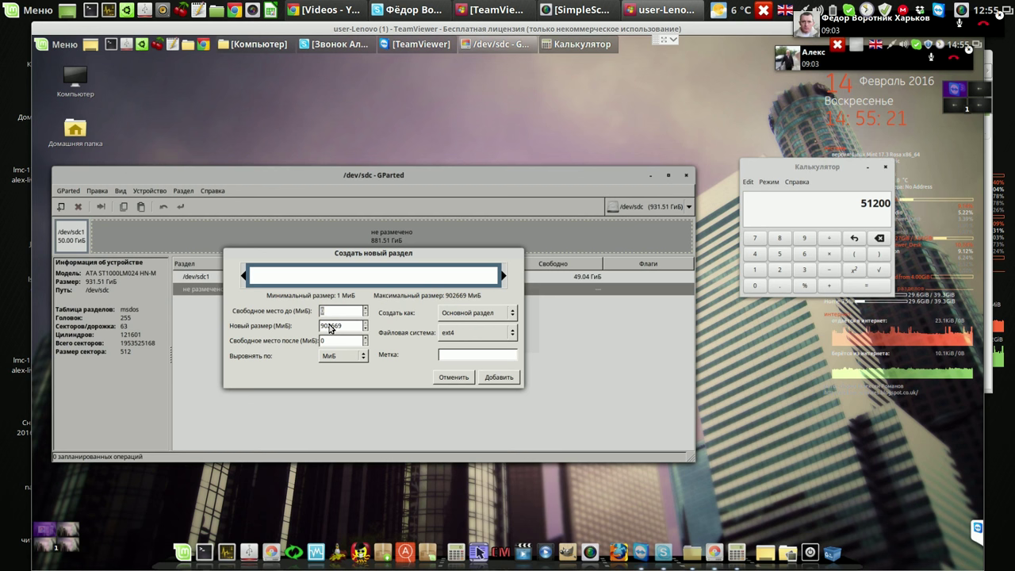
key(BackSpace)
key(BackSpace)
key(BackSpace)
key(BackSpace)
key(BackSpace)
key(BackSpace)
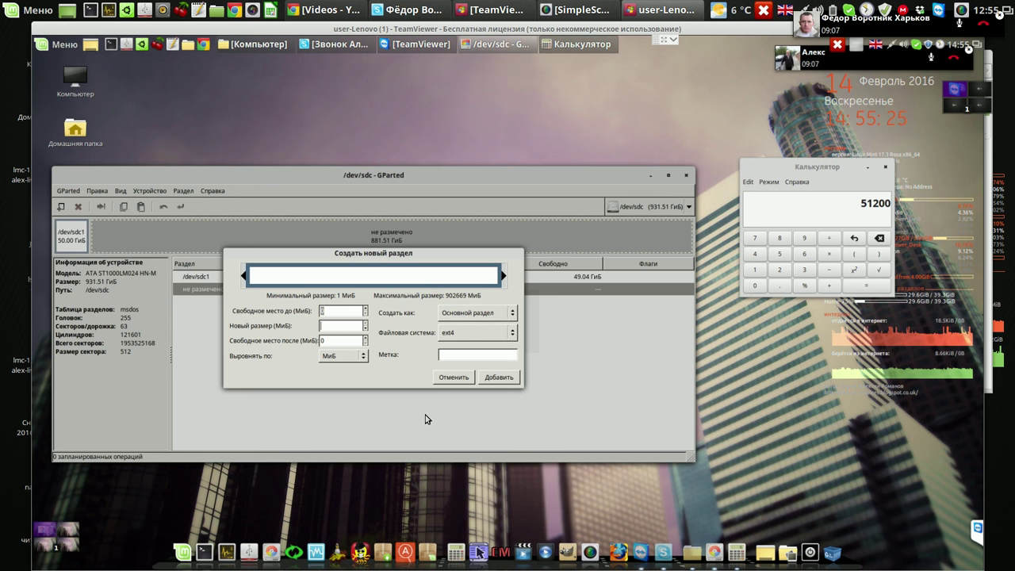
text(102400)
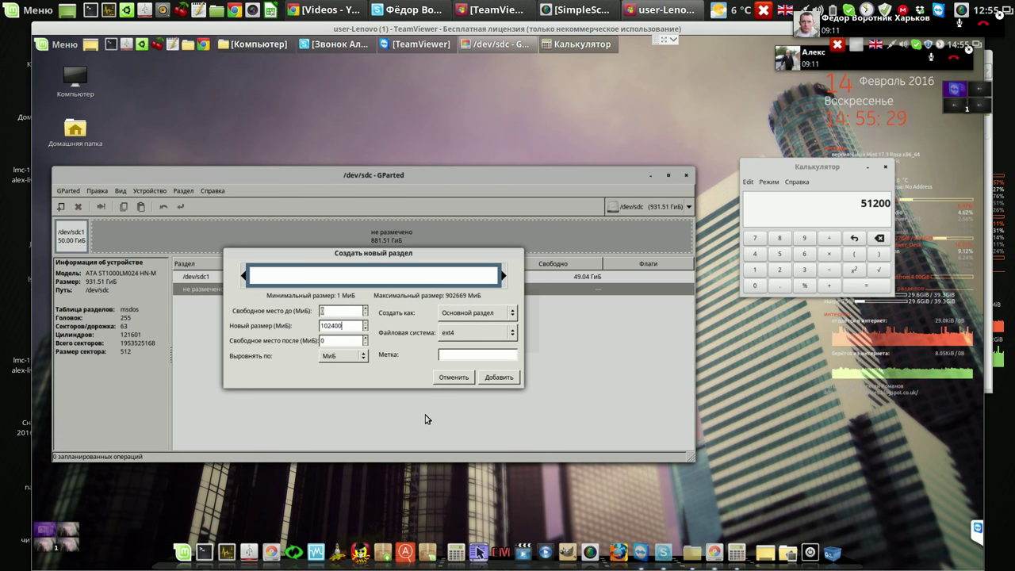
click(353, 341)
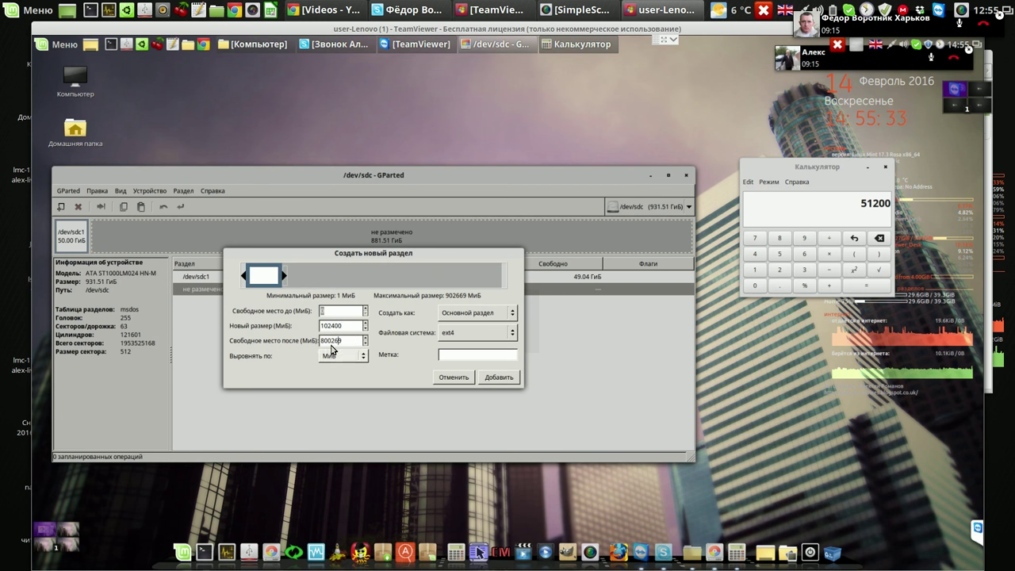
Set the file system of the 102400 MiB partition to ntfs.
click(513, 334)
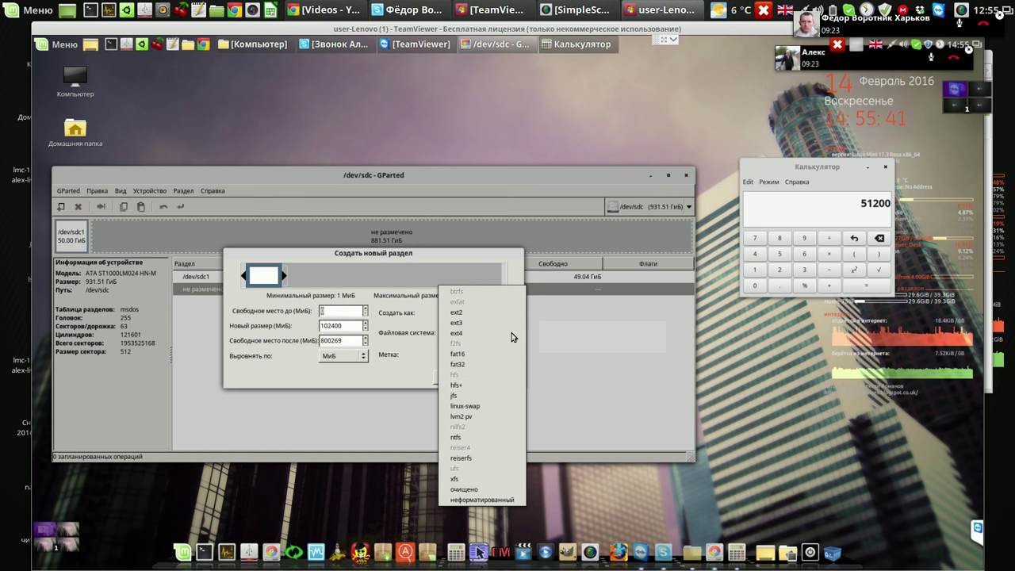
key(Down)
key(Down)
key(Down)
key(Down)
key(Down)
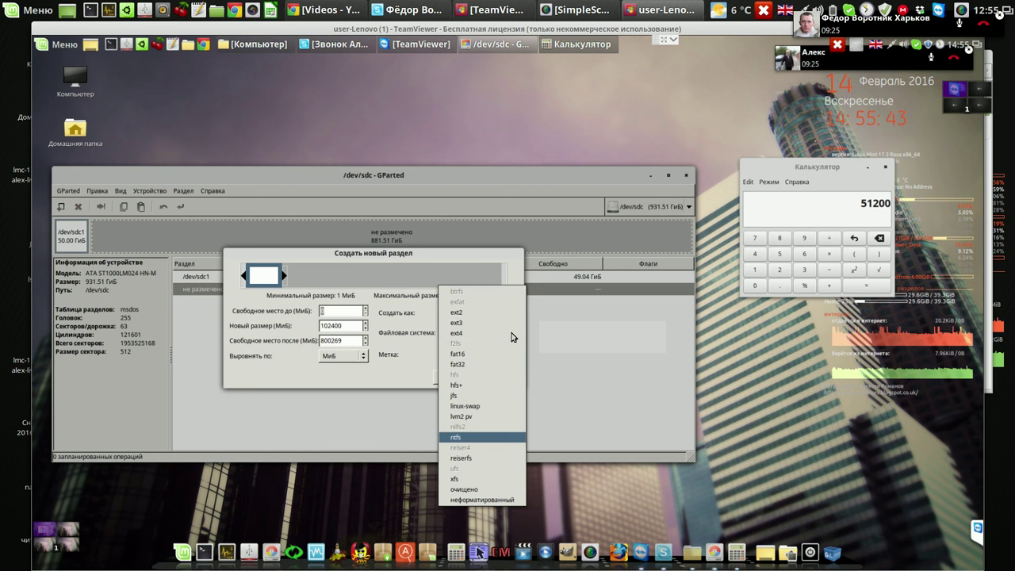
key(Return)
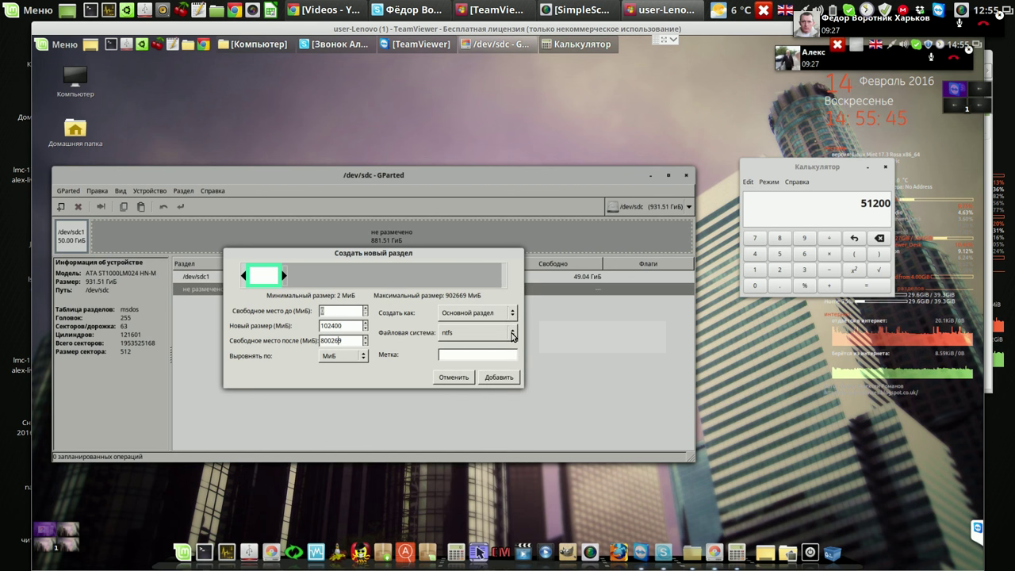
Label the ntfs partition win, then add it and apply the pending operation to the disk.
click(479, 355)
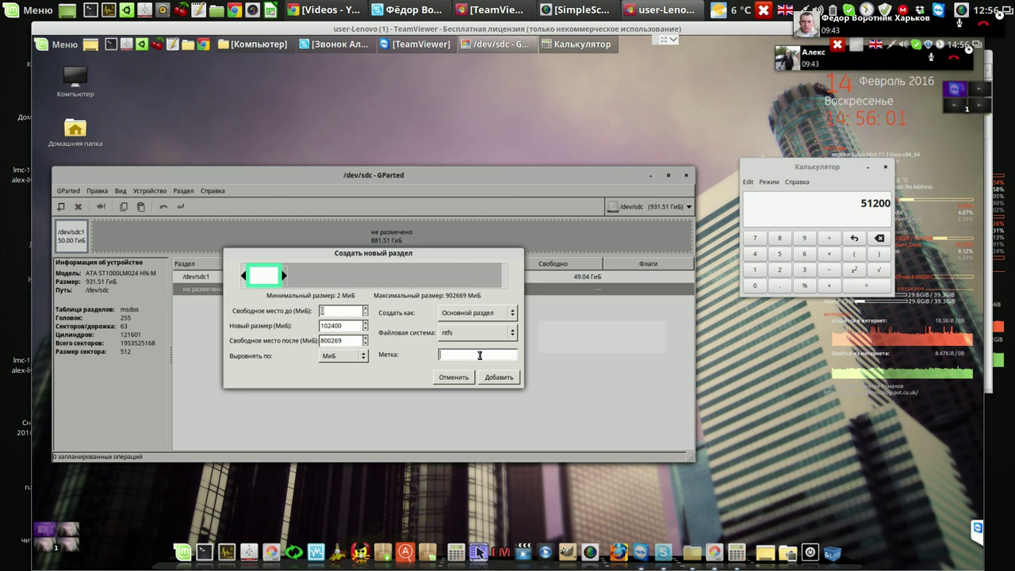
text(win)
click(496, 377)
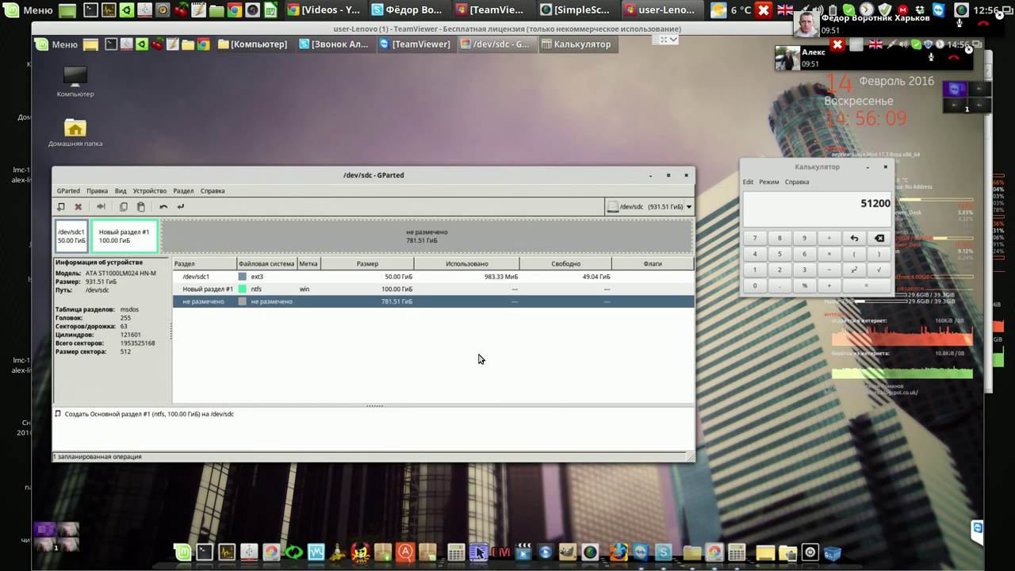
key(ctrl+Return)
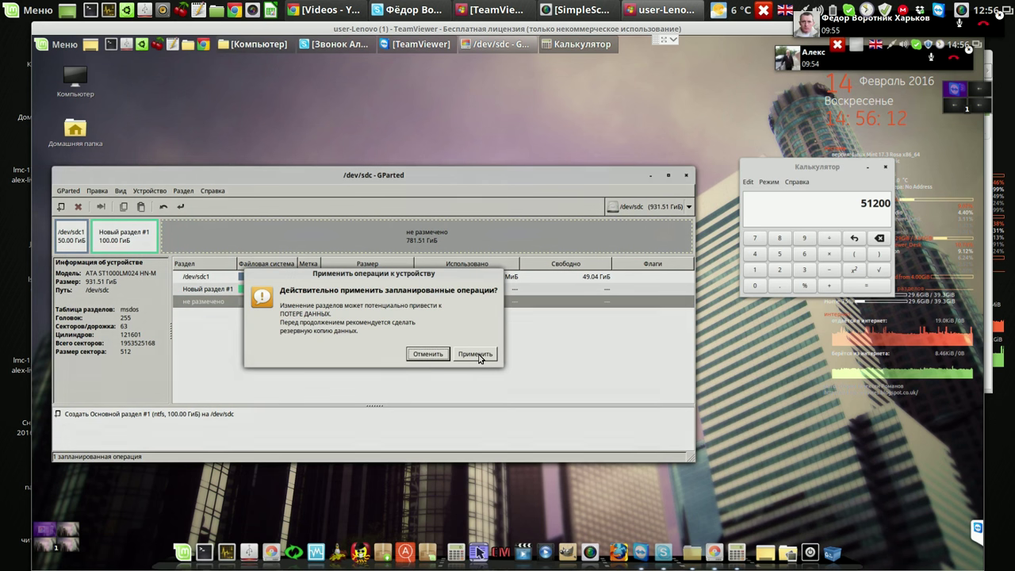
click(479, 358)
On desktop 2, unlock the desktop switcher dock, move it just below the other switcher near the date display, and lock its position.
click(65, 536)
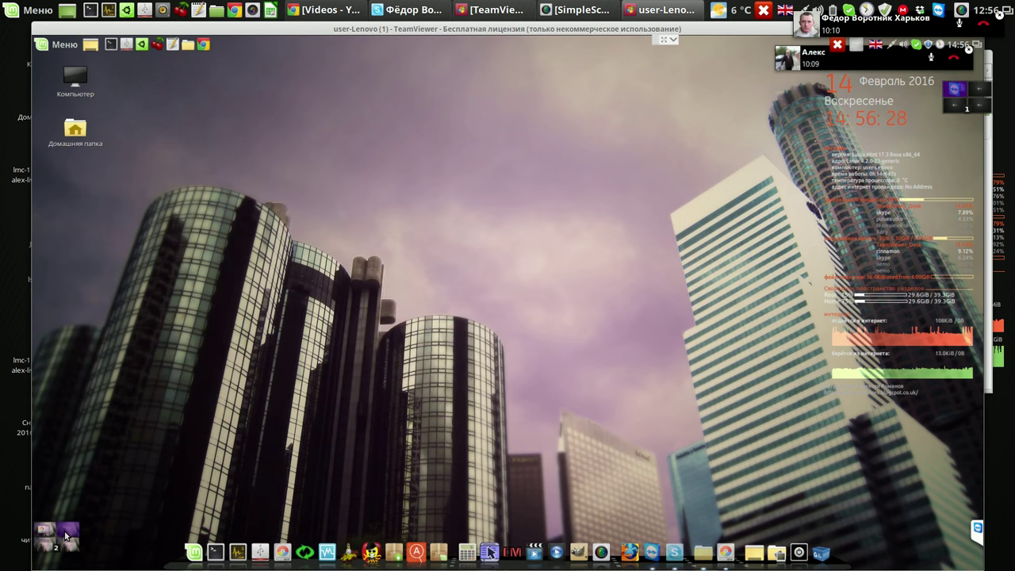
right_click(66, 536)
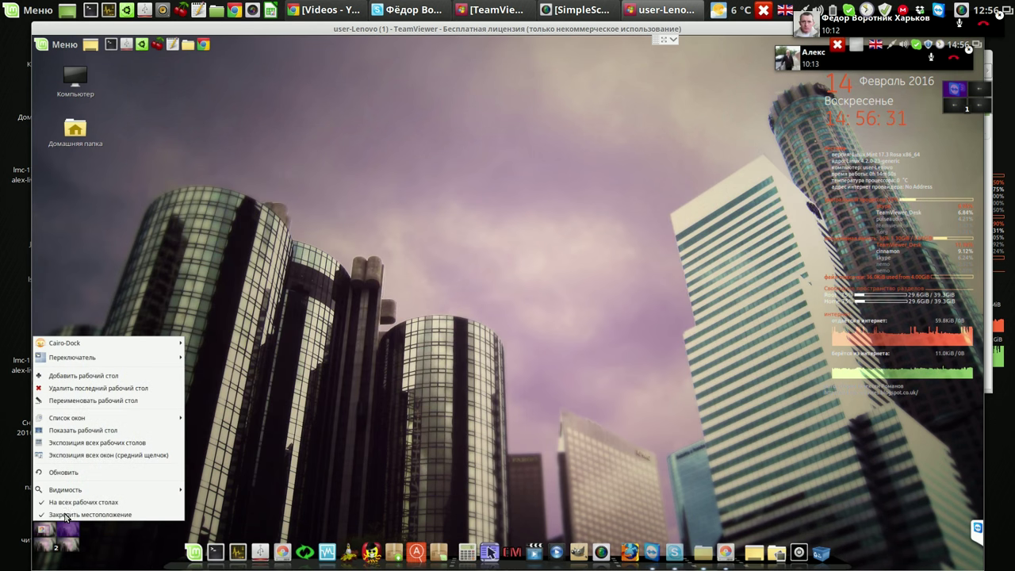
click(67, 515)
drag(57, 536, 975, 144)
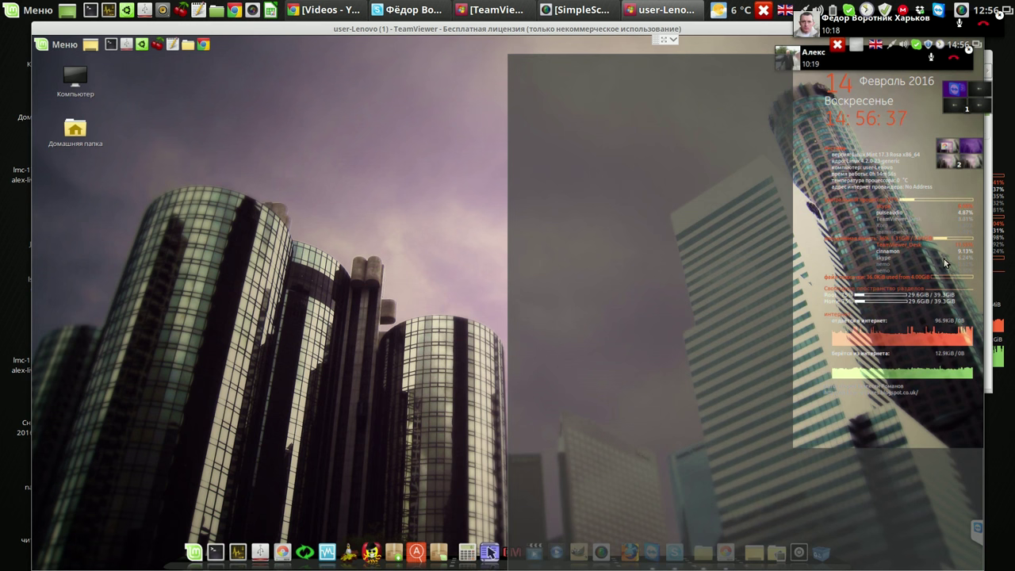
drag(967, 151, 952, 135)
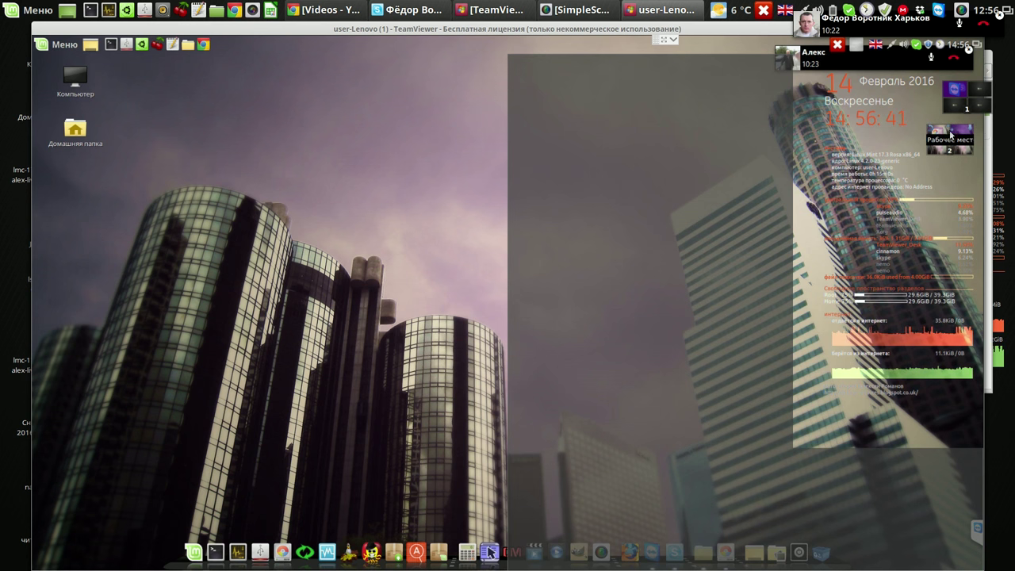
right_click(951, 137)
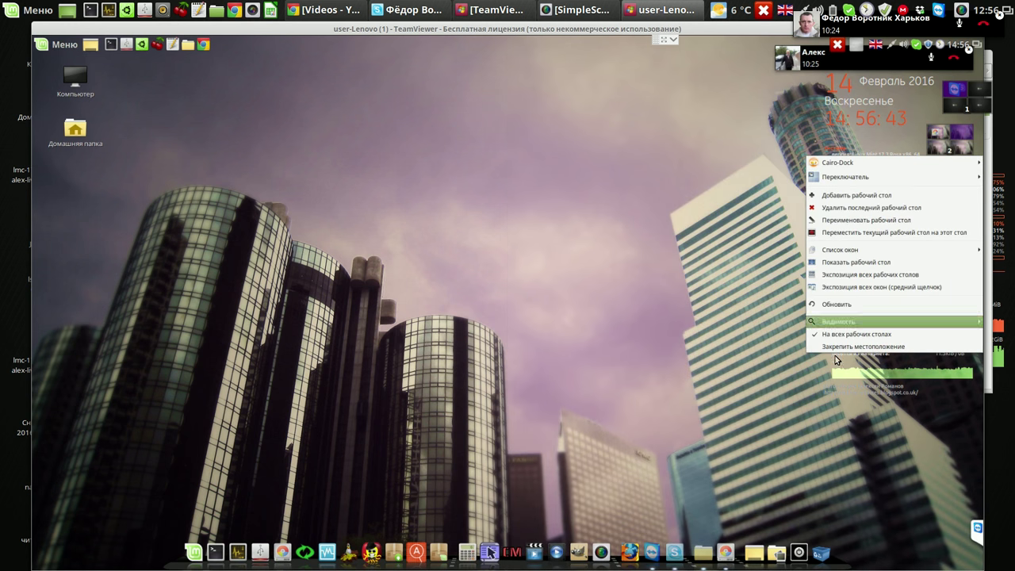
click(836, 345)
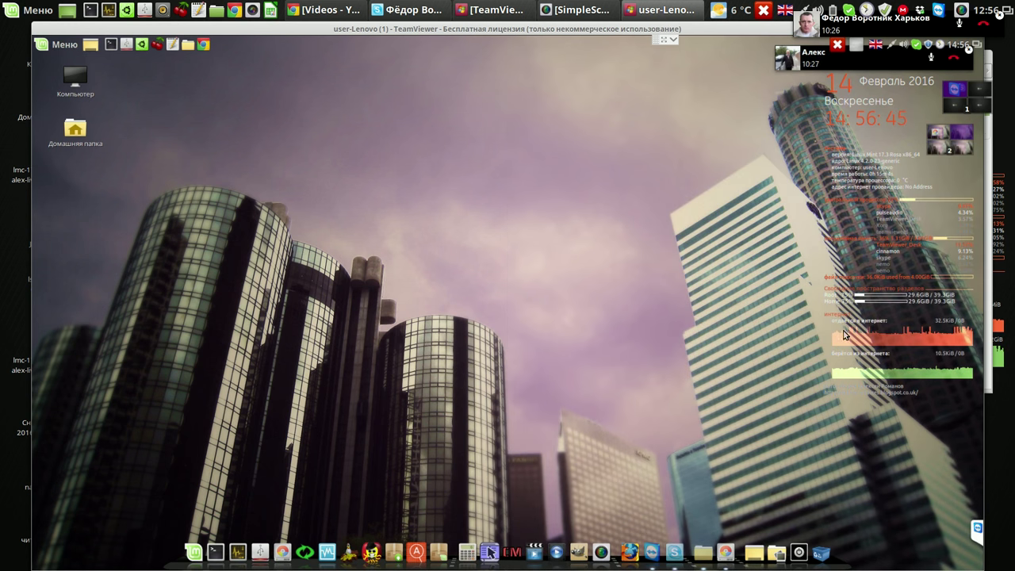
Try the switcher by going to desktop 1 and back to desktop 2, and multiply 6 by 1024 in the Calculator.
click(939, 143)
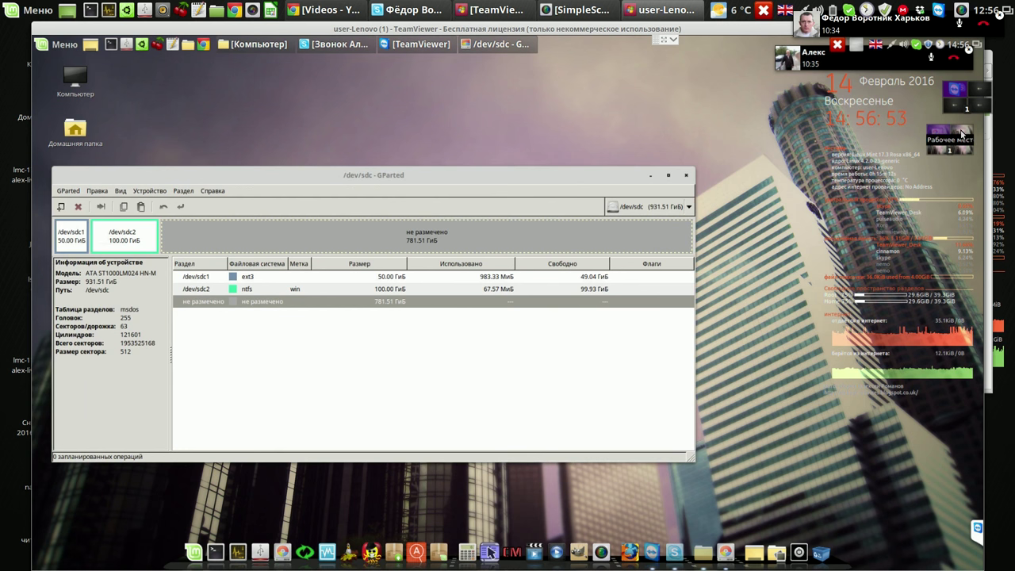
click(962, 134)
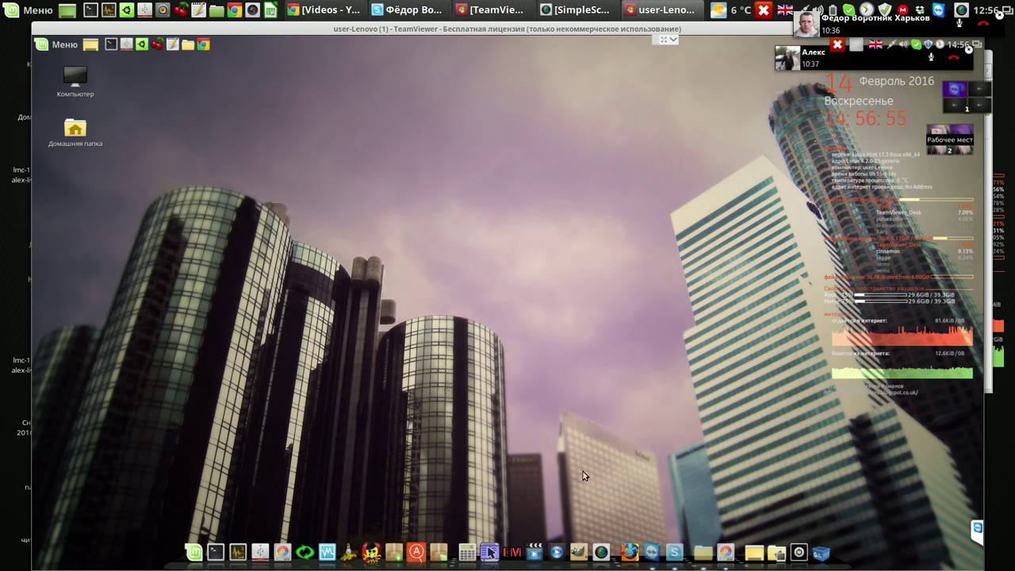
click(464, 547)
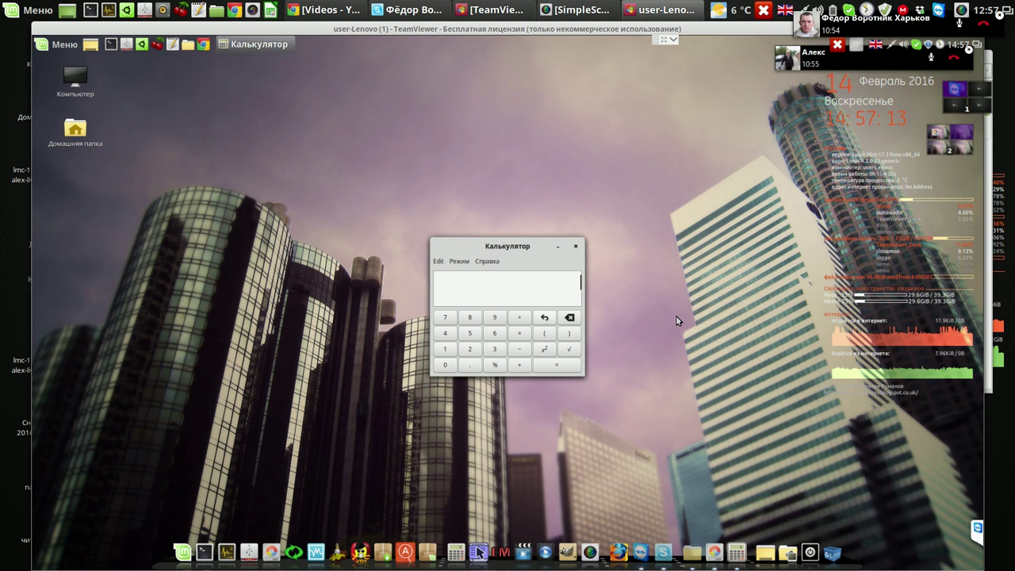
text(6)
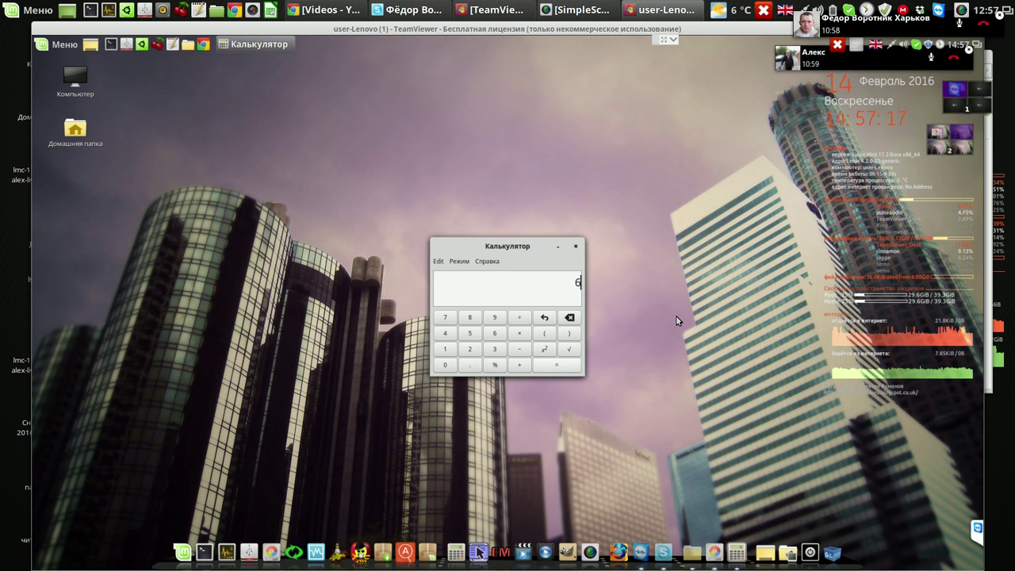
text(*)
text(1)
text(024)
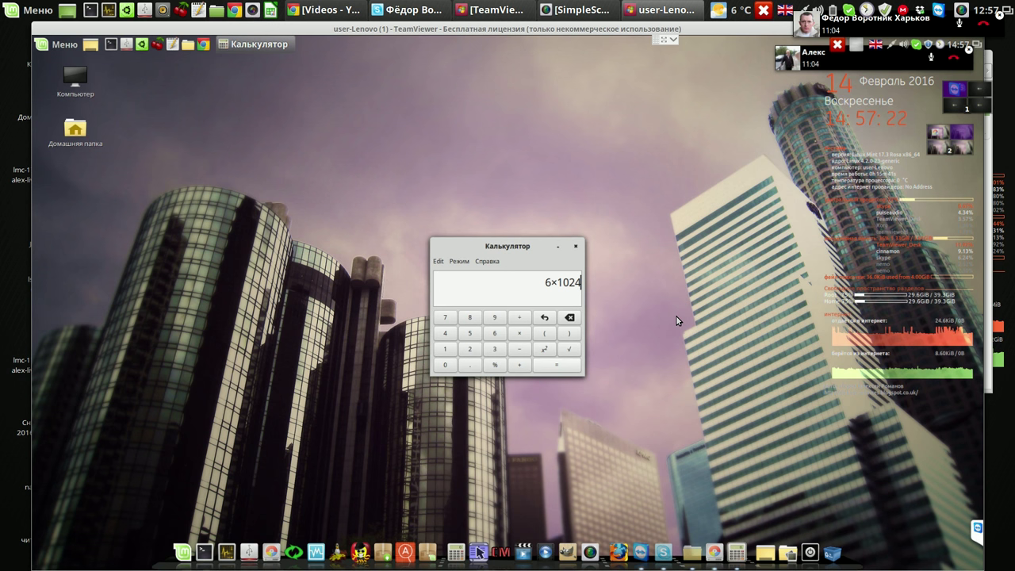
key(Return)
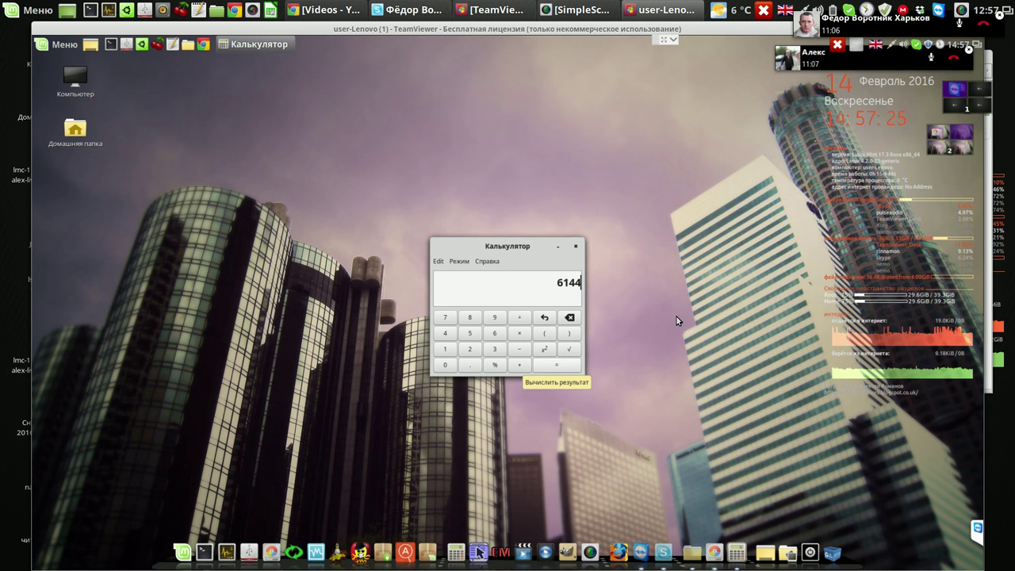
Select the whole result 6144 in the Calculator and copy it.
key(shift+Left)
key(shift+Left)
key(shift+Left)
key(shift+Left)
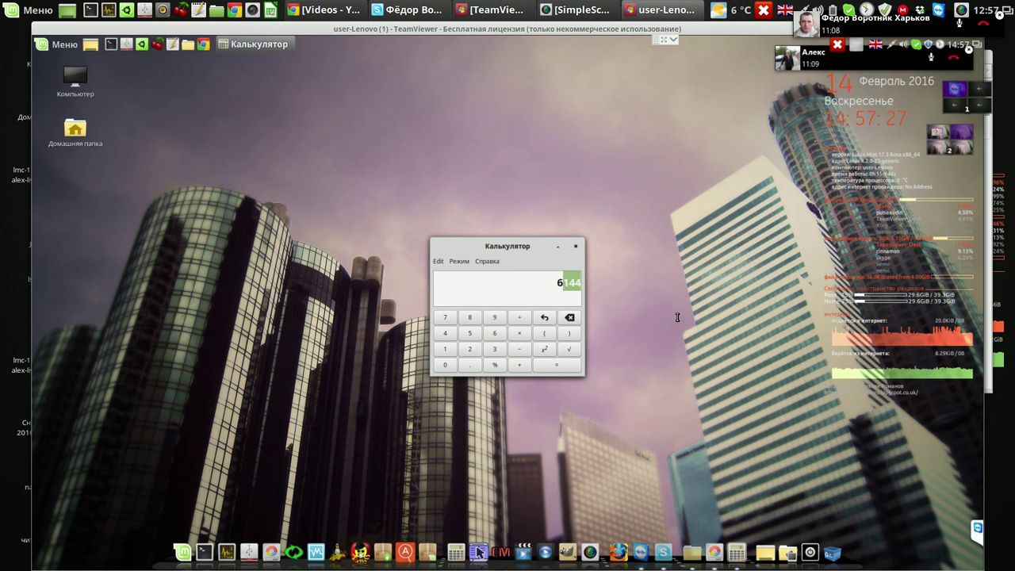
key(Menu)
key(Down)
key(Return)
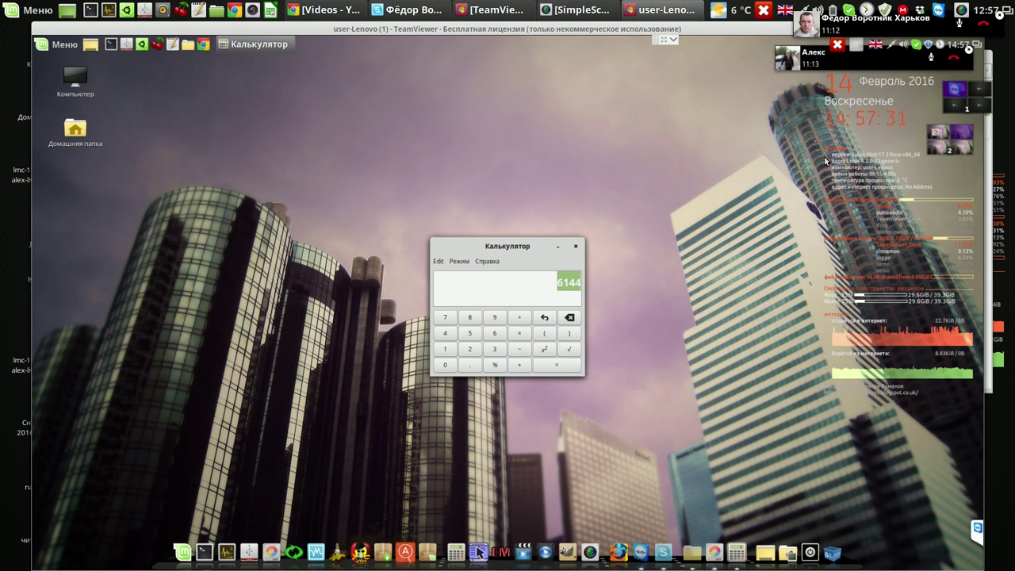
Return to GParted on desktop 1 and start a new partition in the unallocated space with a new size of 6144 MiB.
click(936, 137)
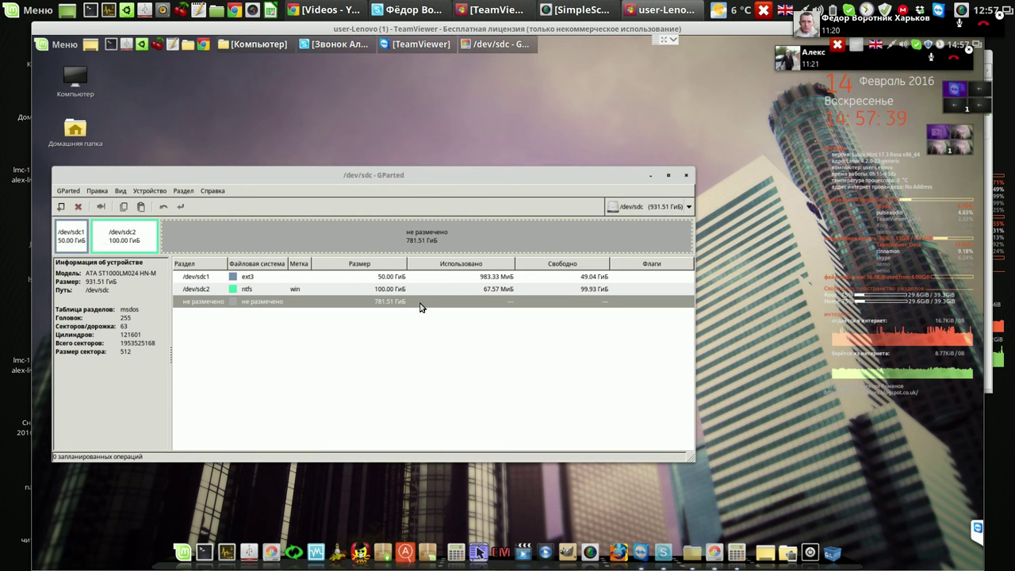
right_click(421, 308)
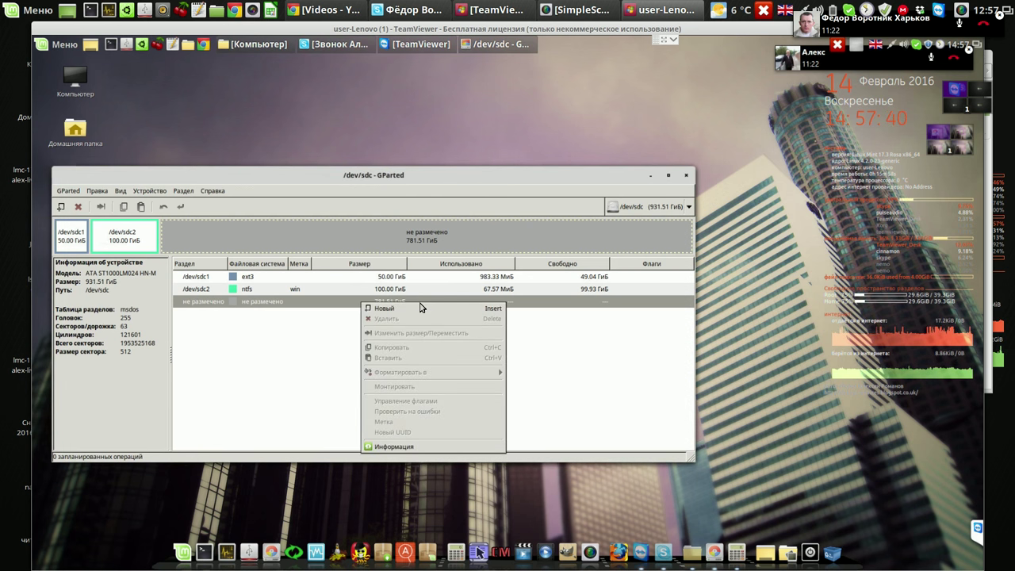
click(421, 308)
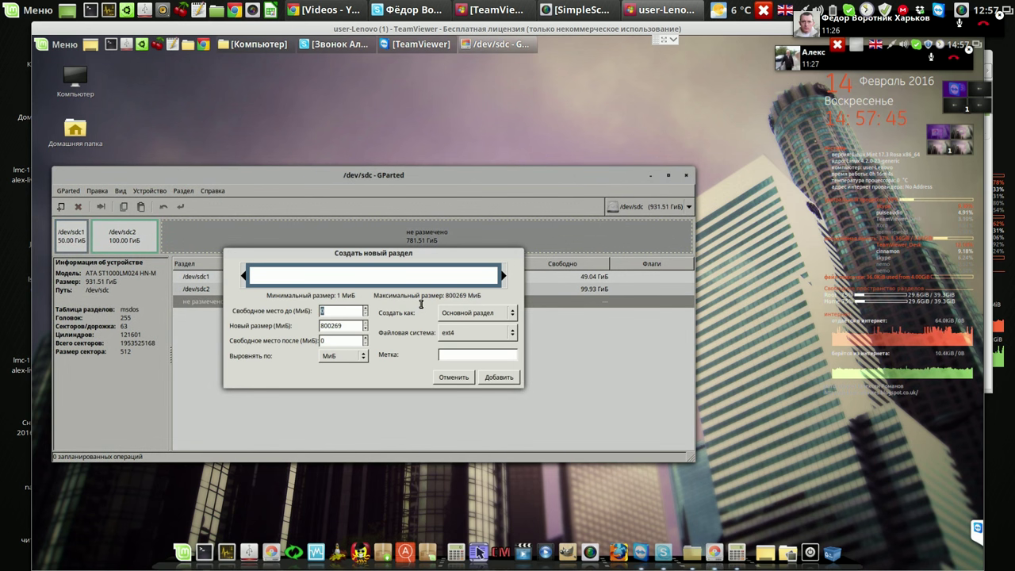
key(Tab)
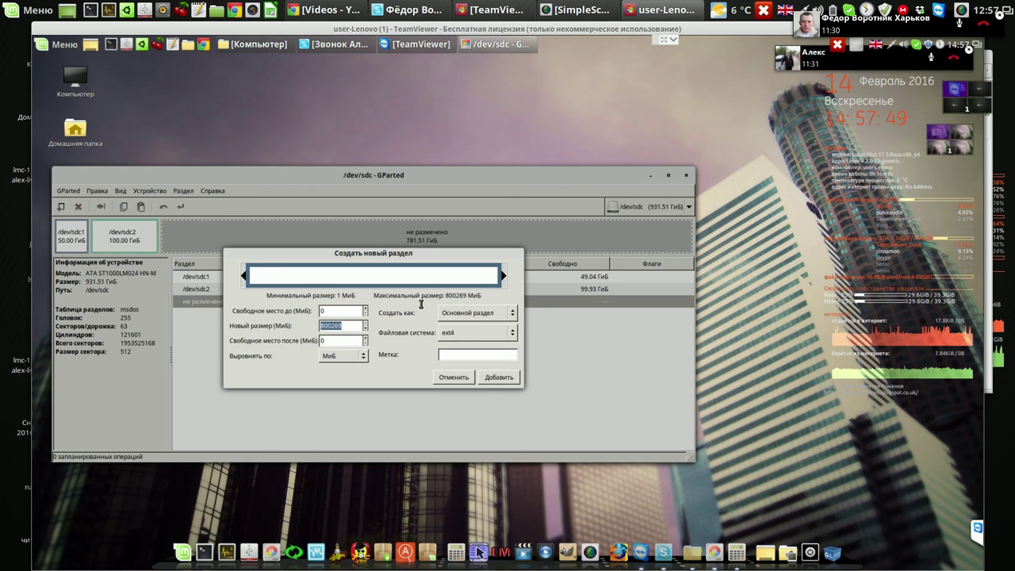
key(Menu)
key(Down)
key(Escape)
text(6144)
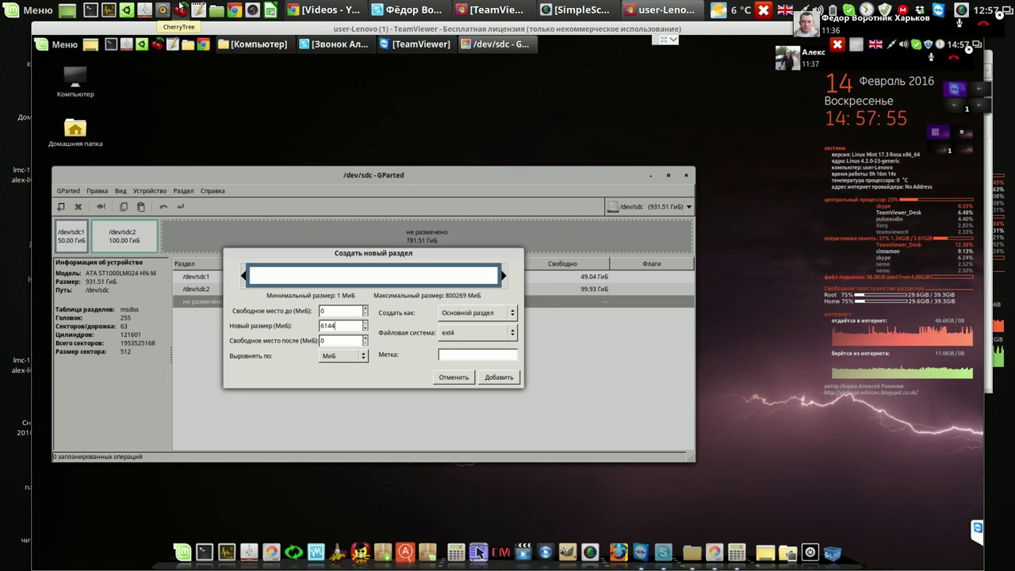
key(Tab)
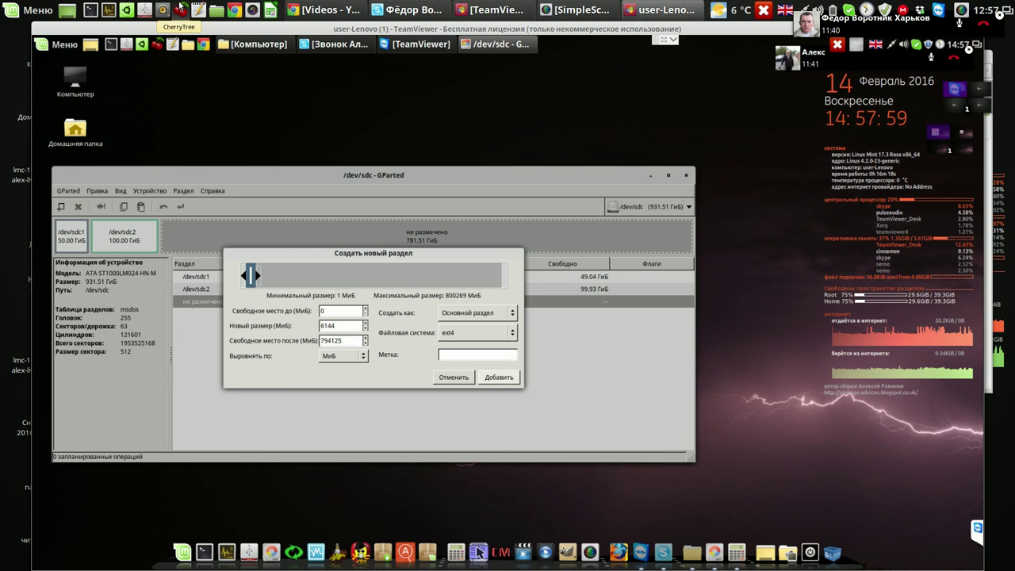
Add the 6144 MiB ext4 partition, apply the pending operation, and close the operations report.
key(Return)
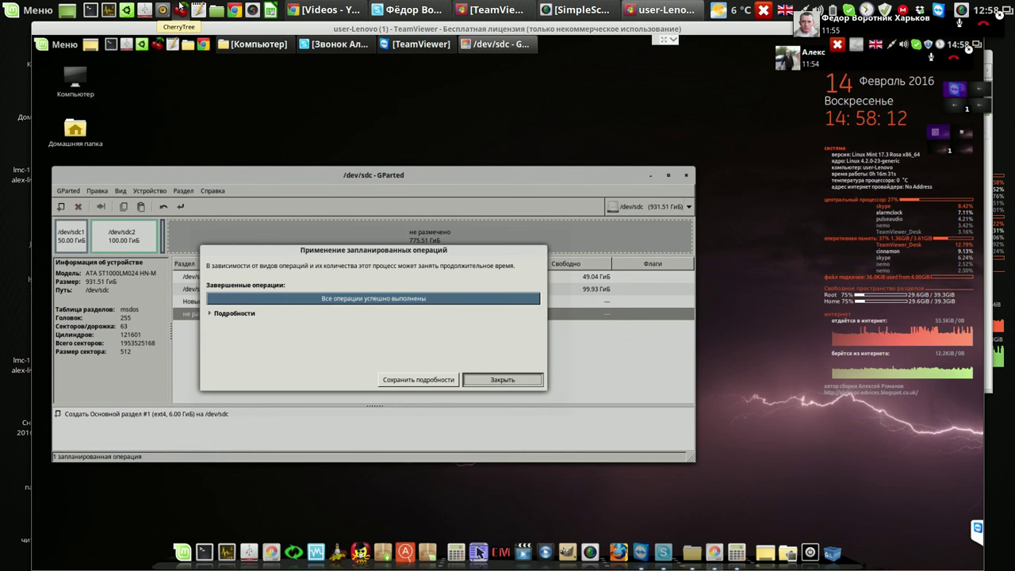
click(502, 376)
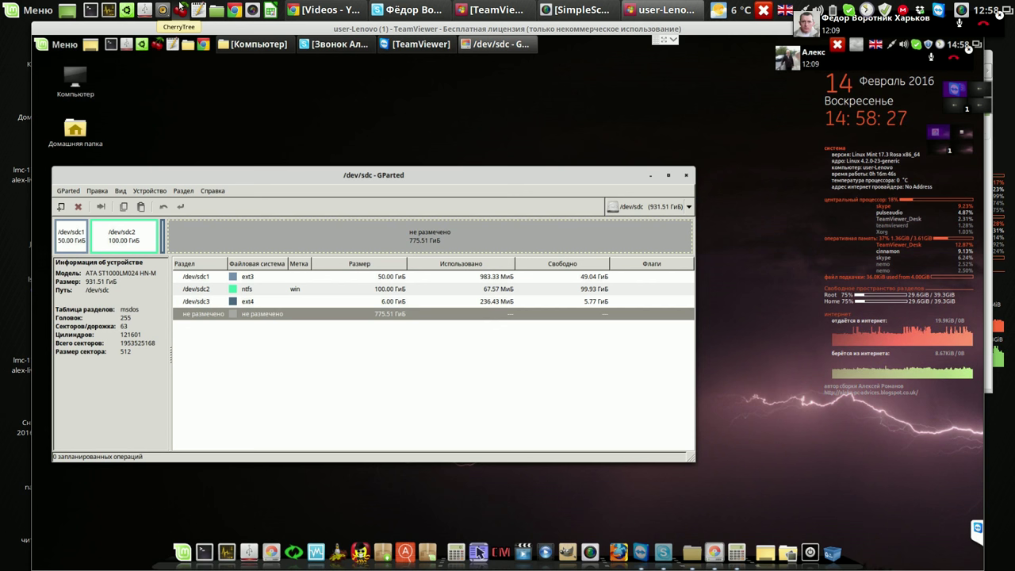
Add an extended partition that fills all the remaining unallocated space on /dev/sdc.
right_click(430, 315)
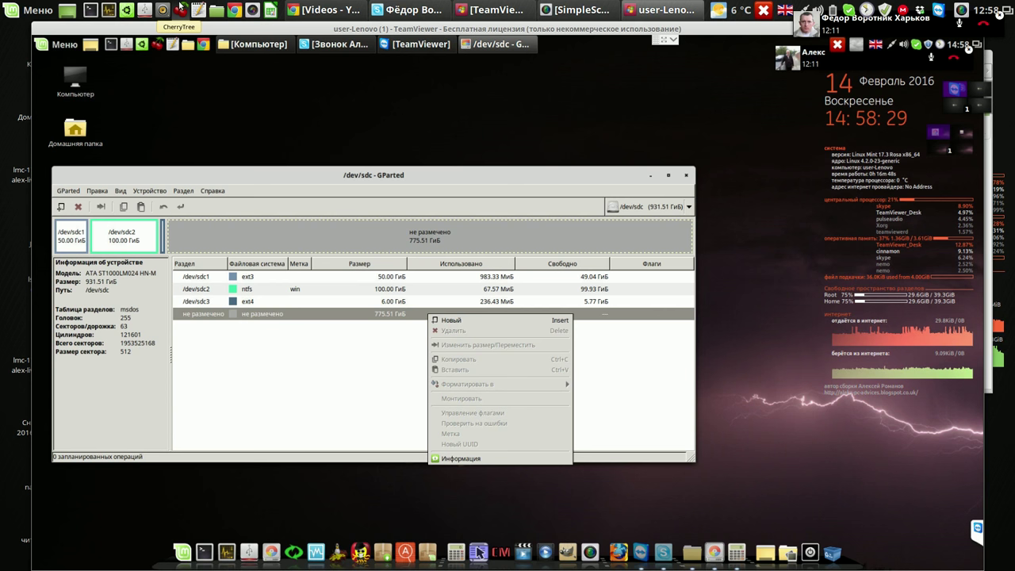
click(444, 319)
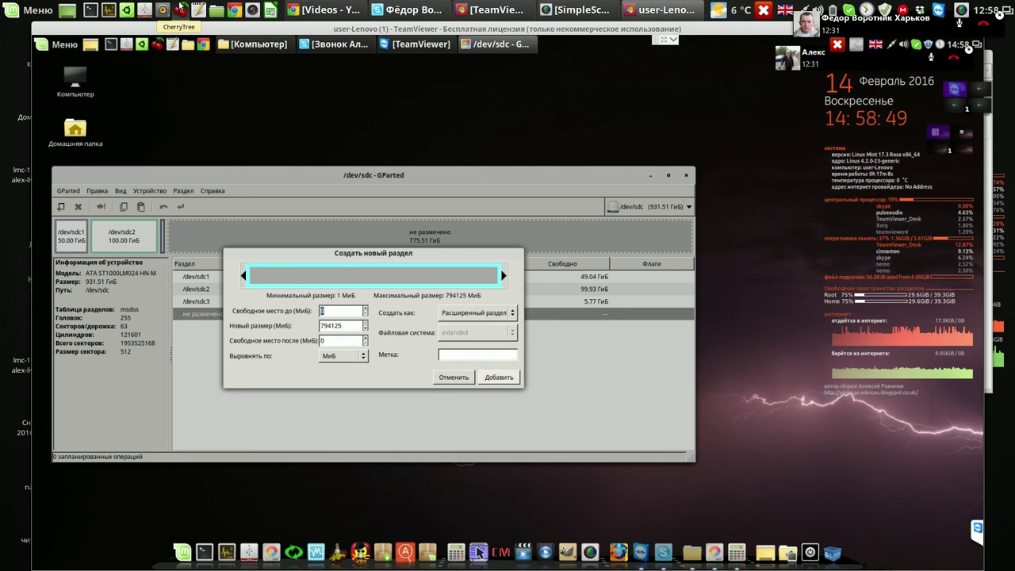
key(Return)
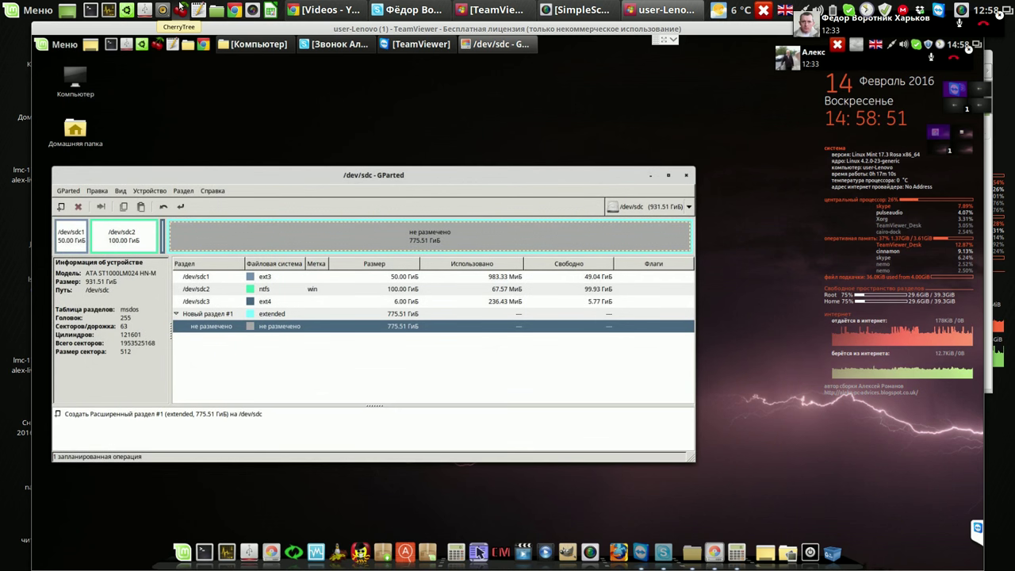
Apply the pending extended partition operation and close the operations report.
click(181, 206)
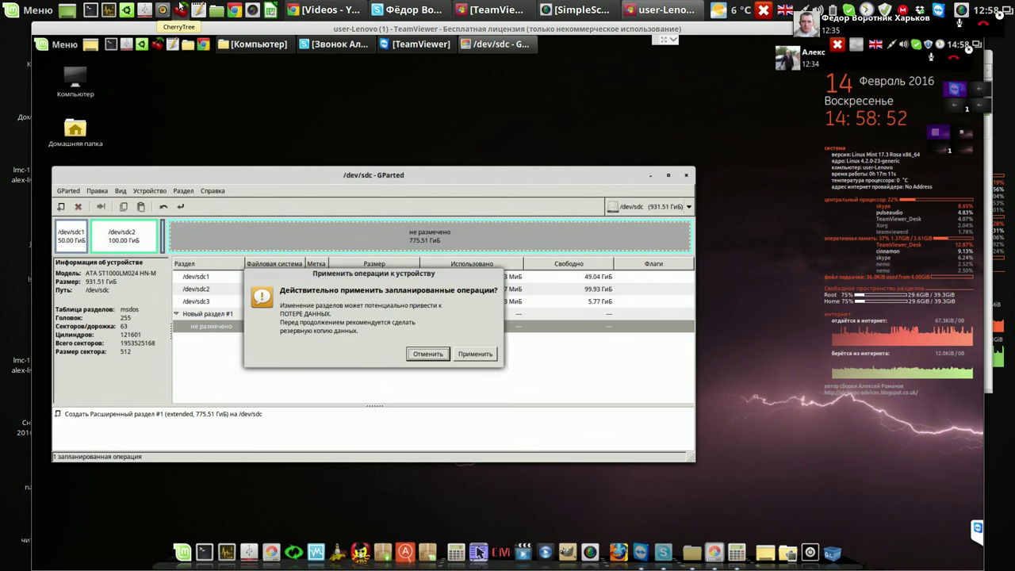
key(Tab)
key(Return)
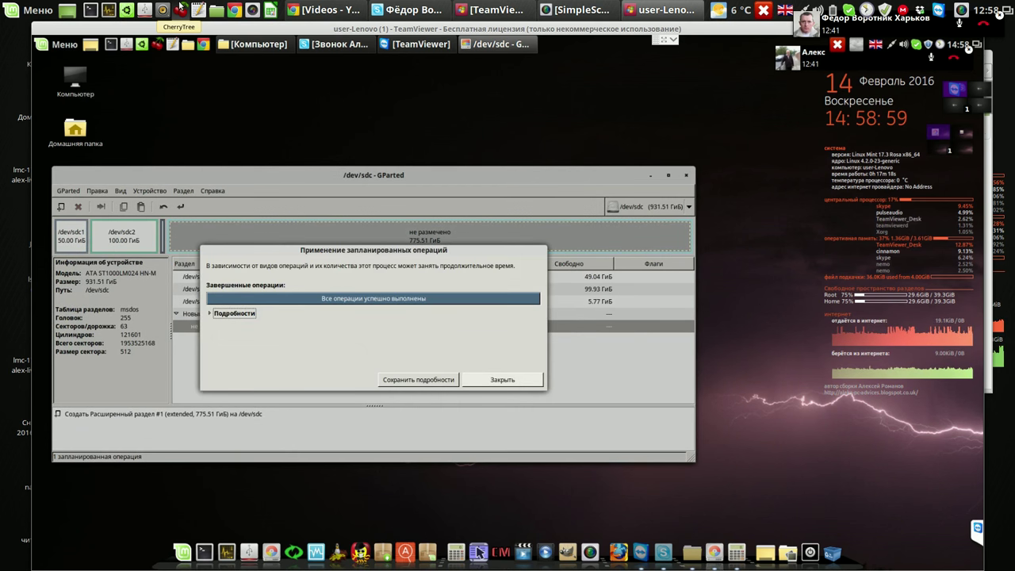
key(Return)
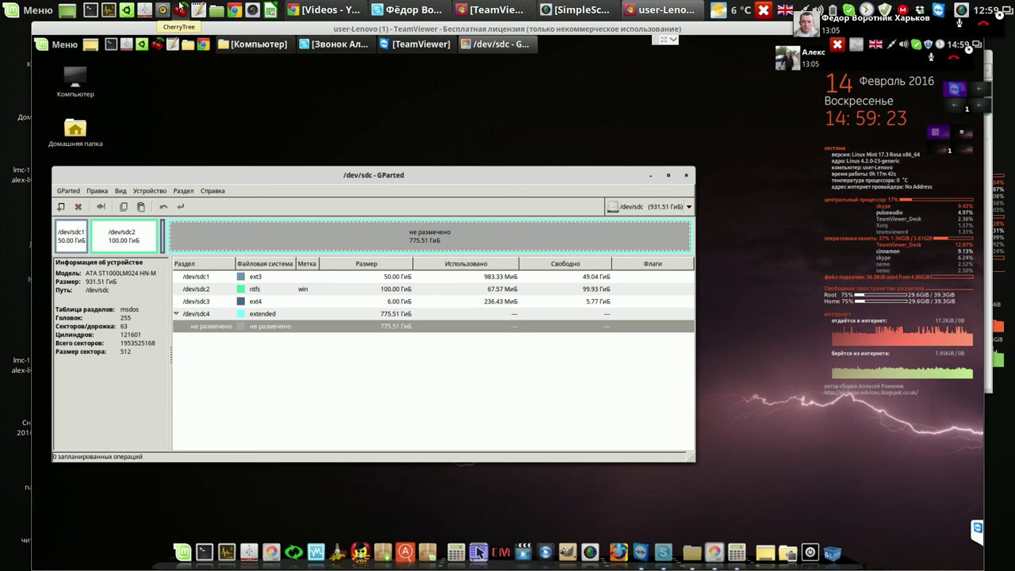
click(406, 326)
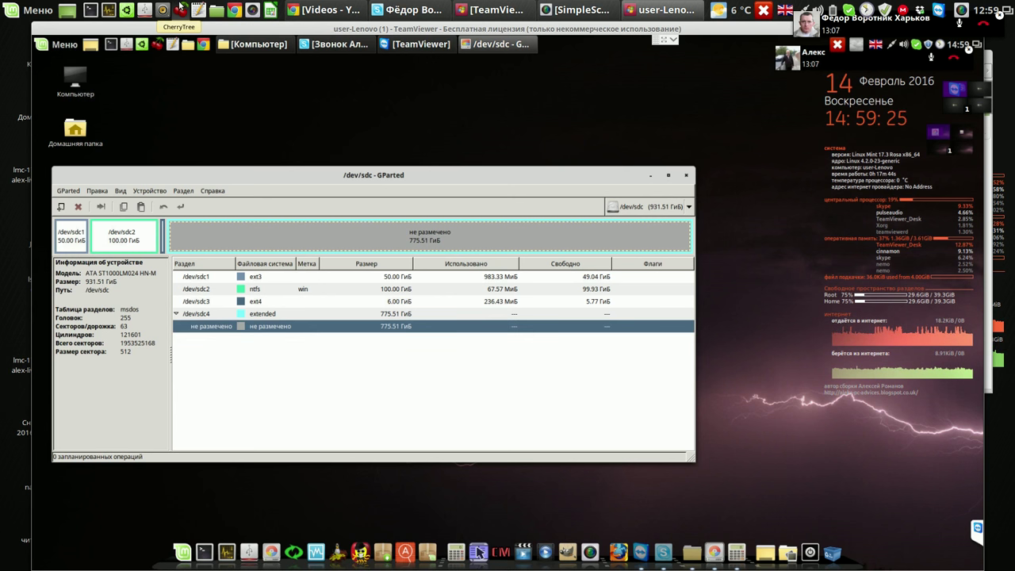
right_click(406, 326)
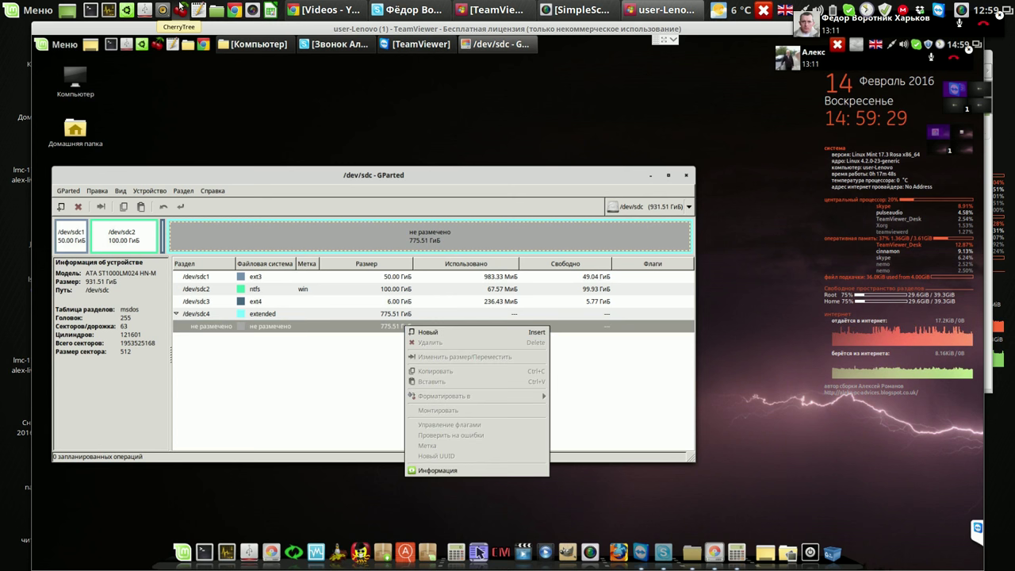
key(Escape)
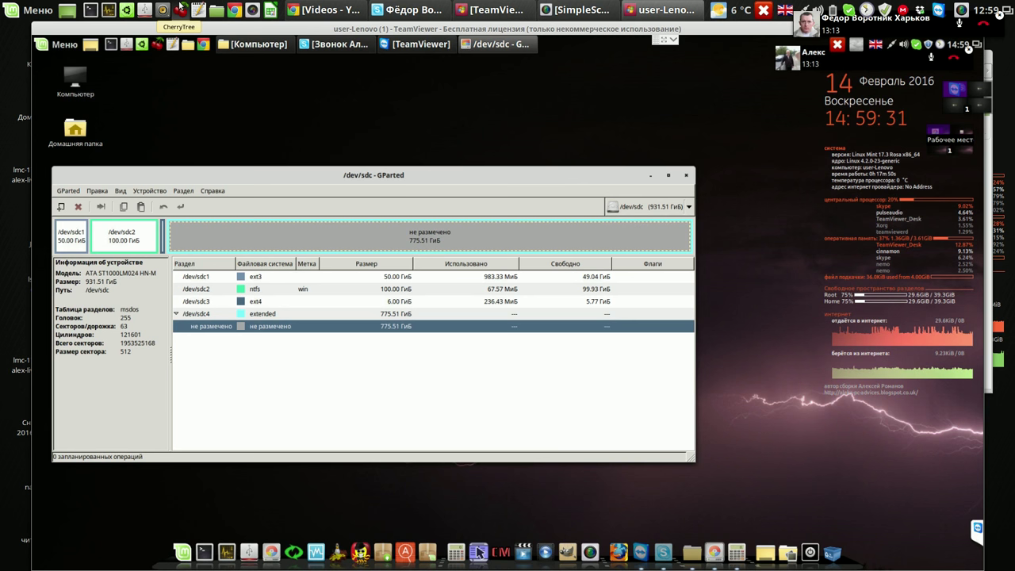
Switch to the Calculator on desktop 2, clear it, and calculate 775 divided by 2, multiplied by 1024.
key(ctrl+alt+Right)
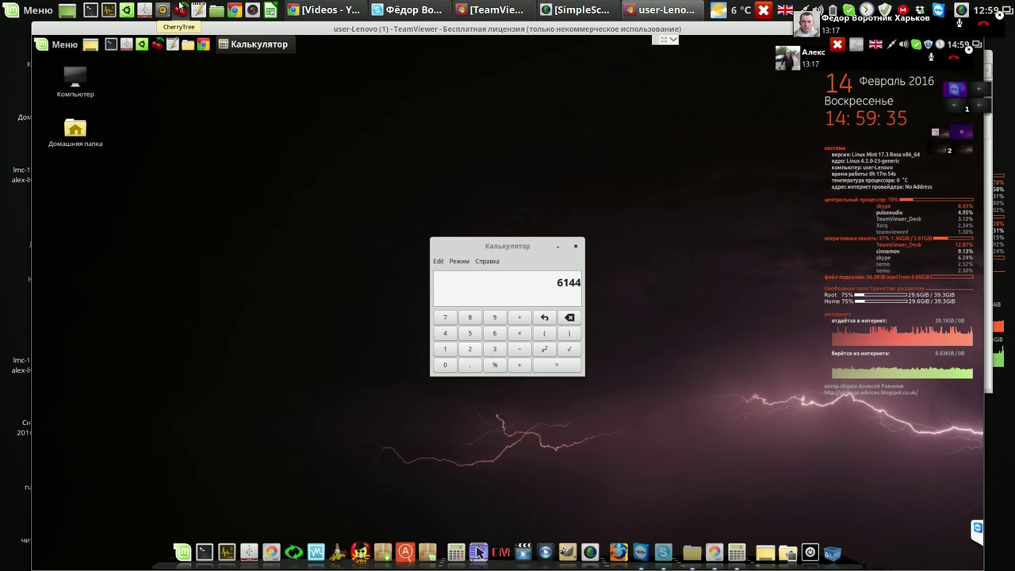
text(7)
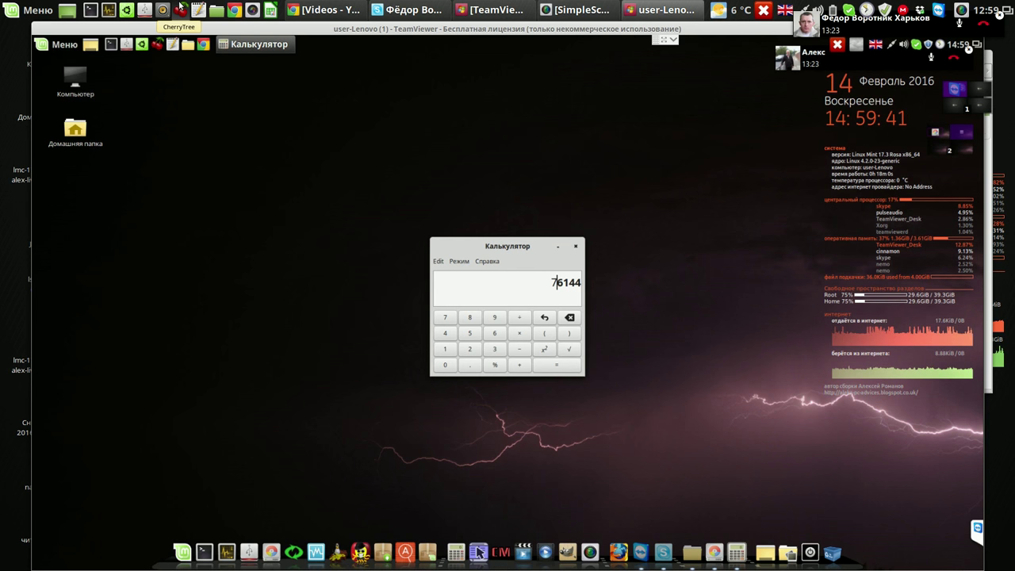
key(Escape)
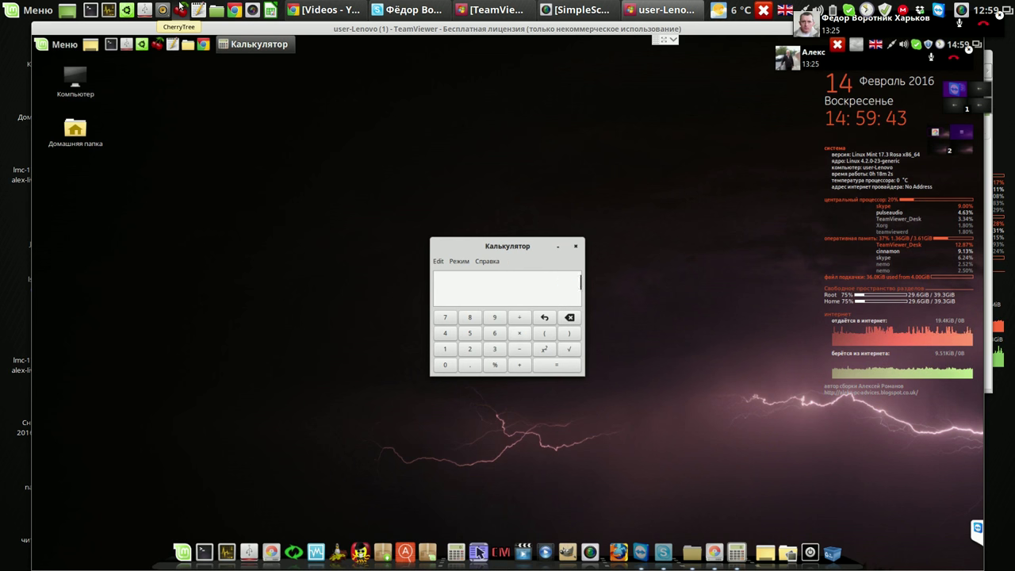
text(775)
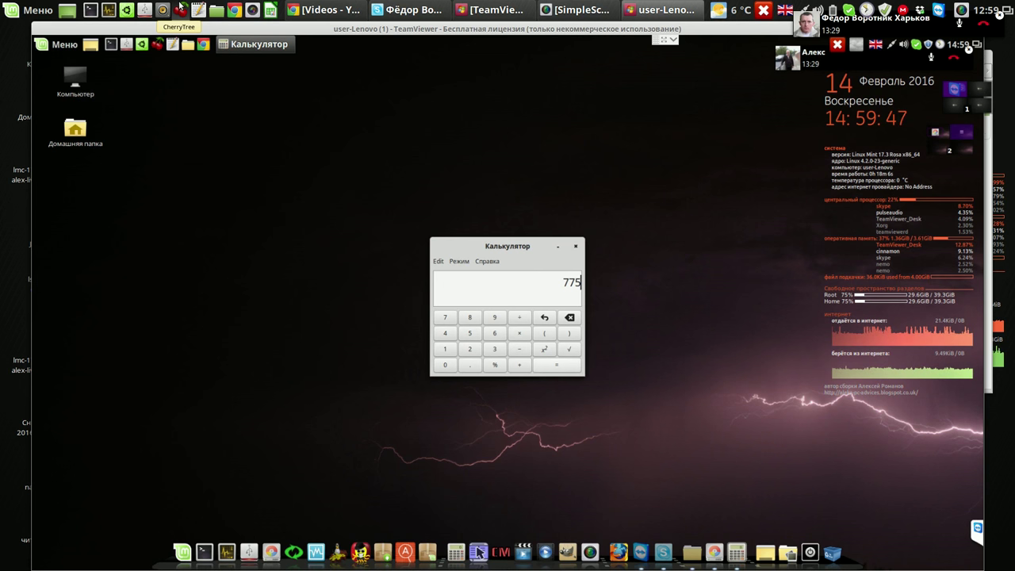
text(/)
text(2)
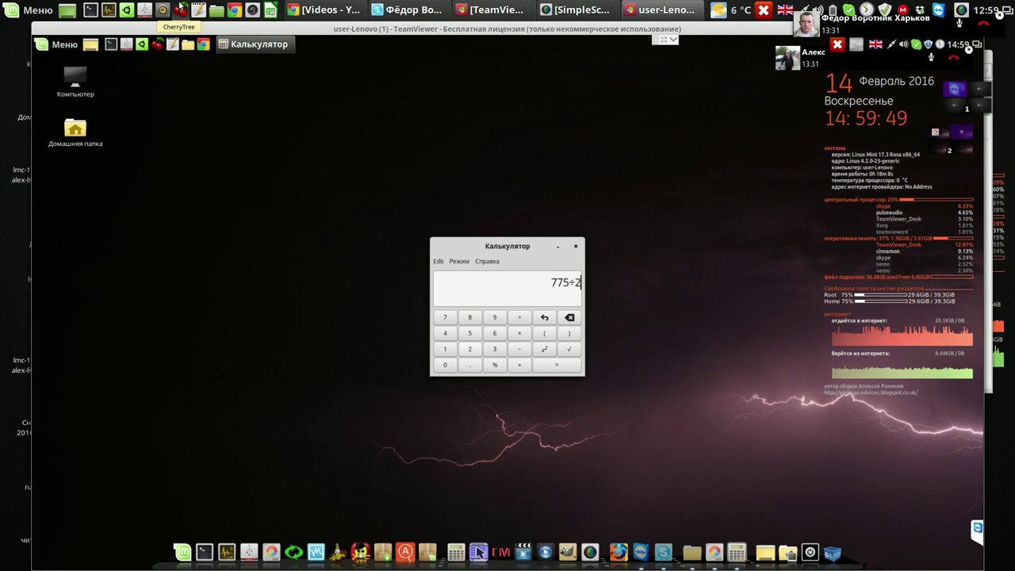
key(Return)
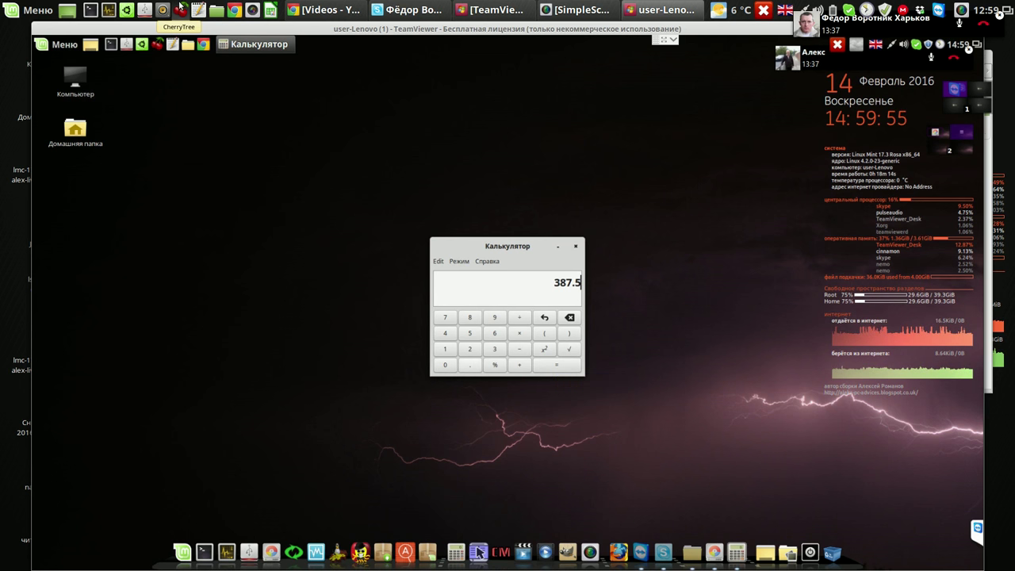
text(*10)
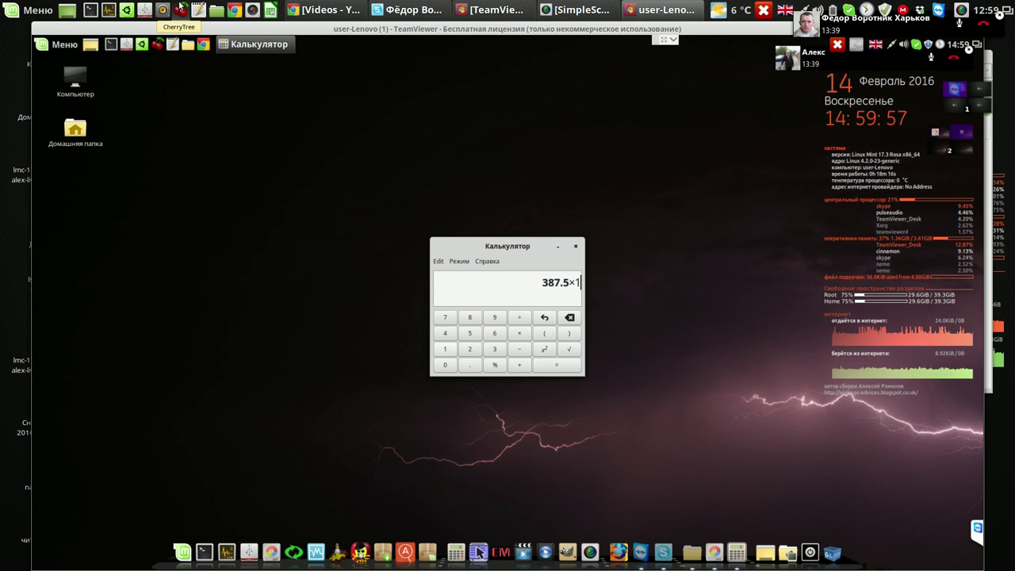
text(24)
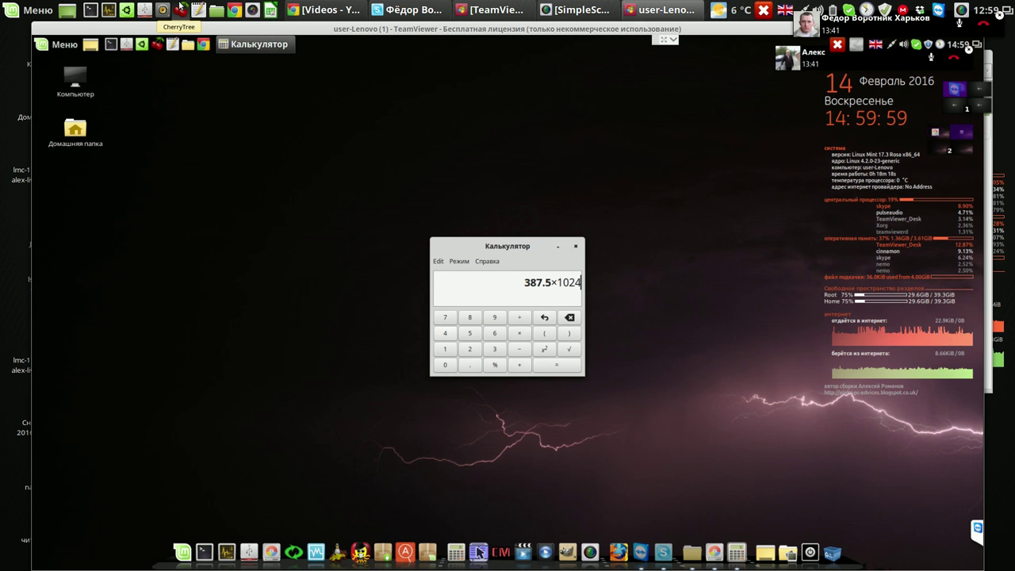
key(Return)
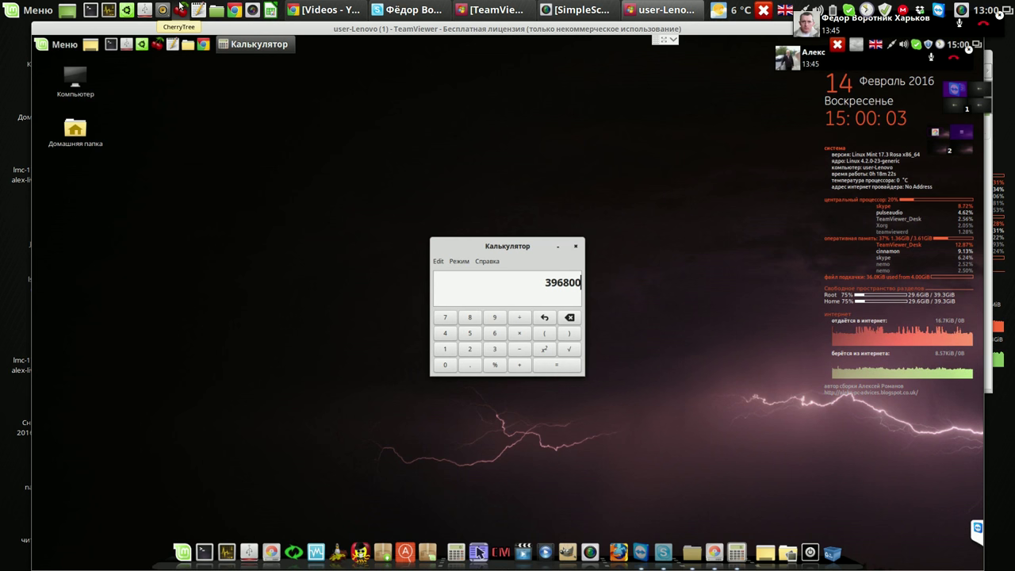
Select the whole calculated result in the Calculator and copy it.
key(shift+Left)
key(shift+Left)
key(shift+Left)
key(shift+Left)
key(shift+Left)
key(shift+Left)
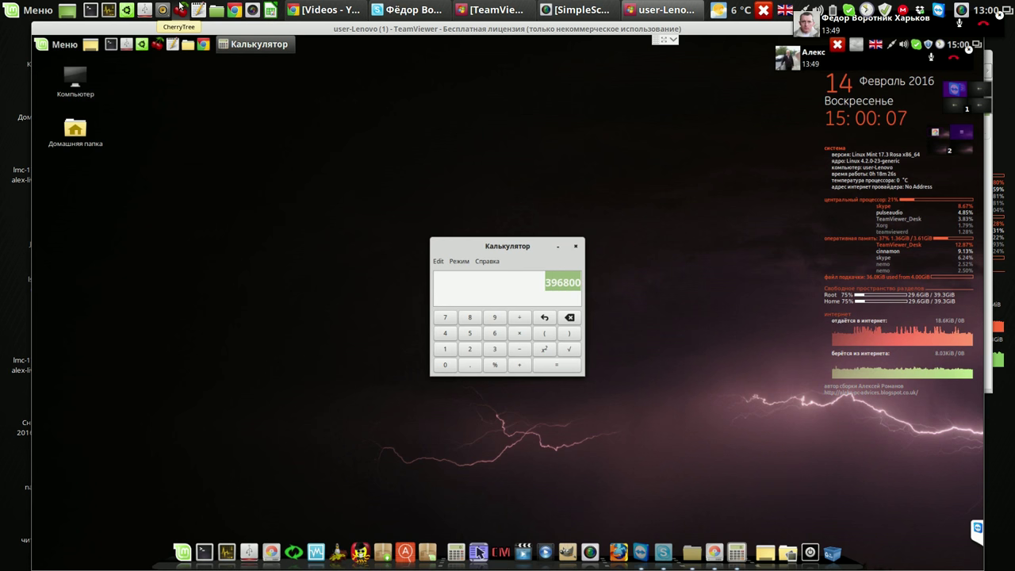
right_click(552, 286)
click(583, 305)
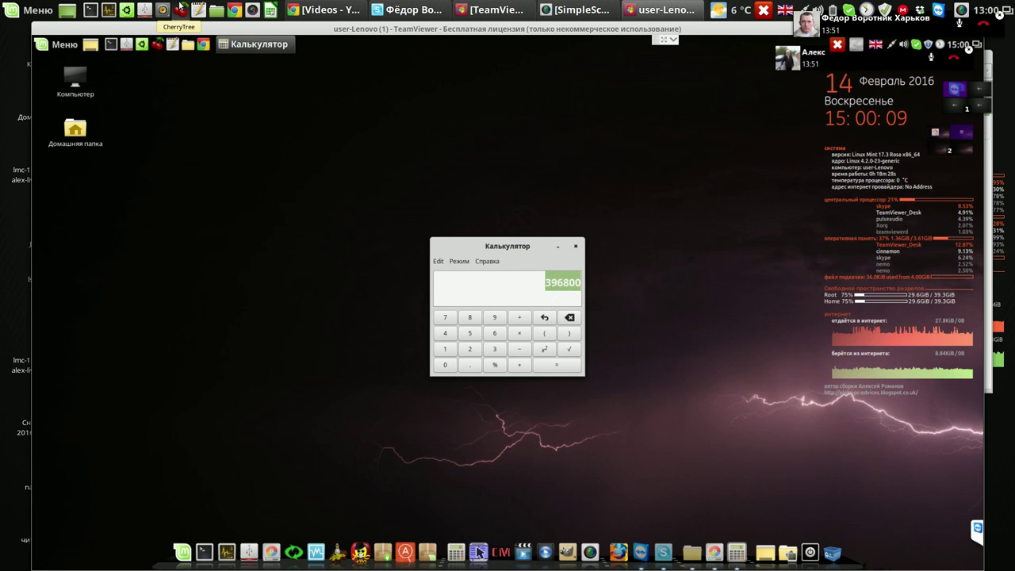
Return to GParted and start a logical partition in the extended partition's unallocated space with a new size of 396800 MiB.
click(478, 552)
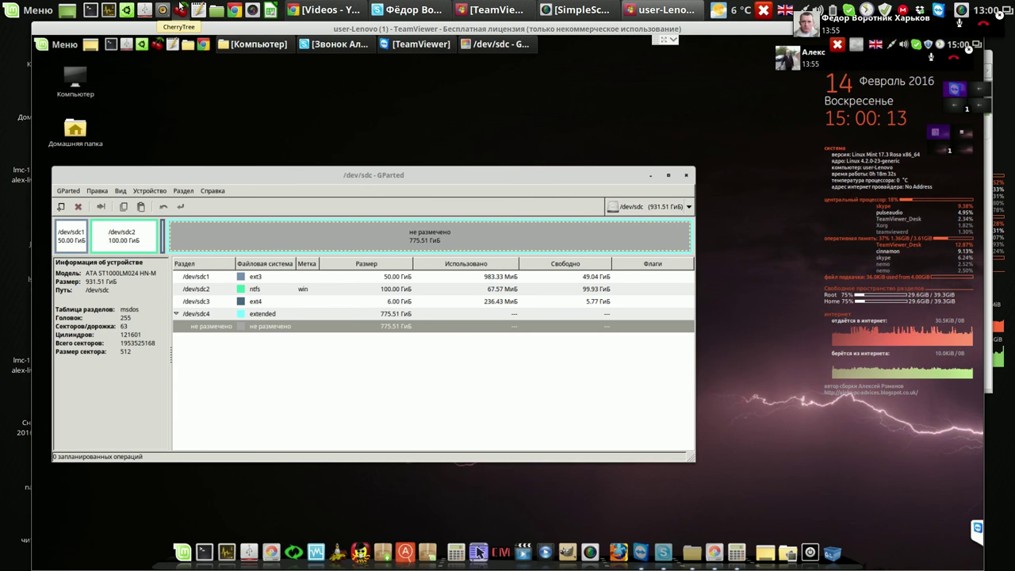
right_click(401, 326)
click(425, 331)
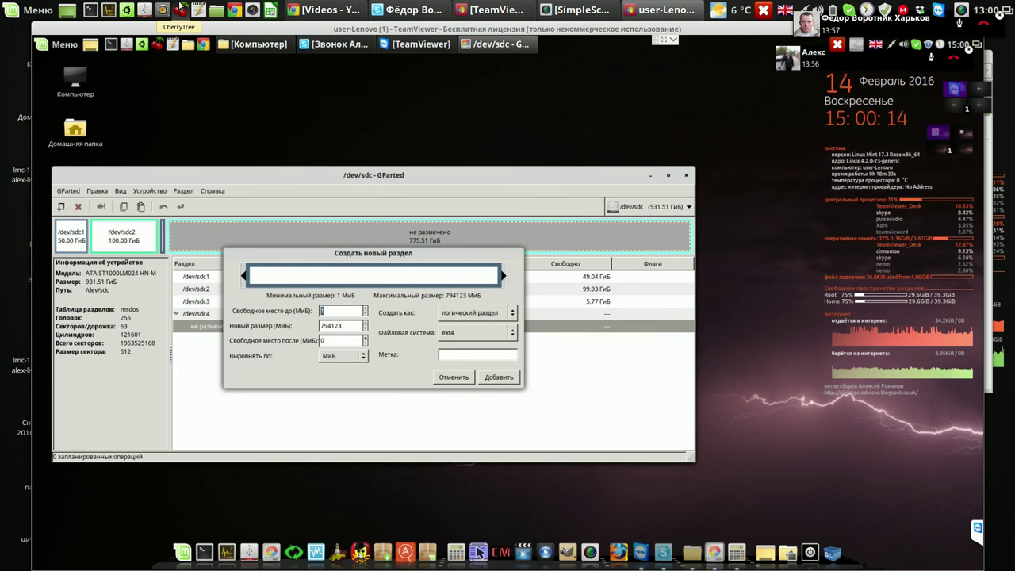
key(Tab)
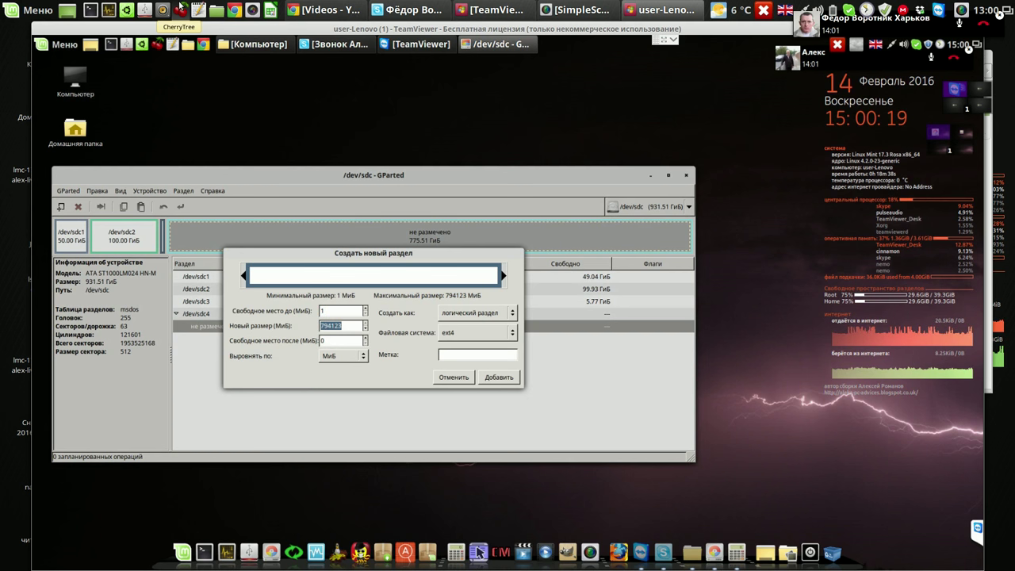
right_click(328, 325)
click(357, 352)
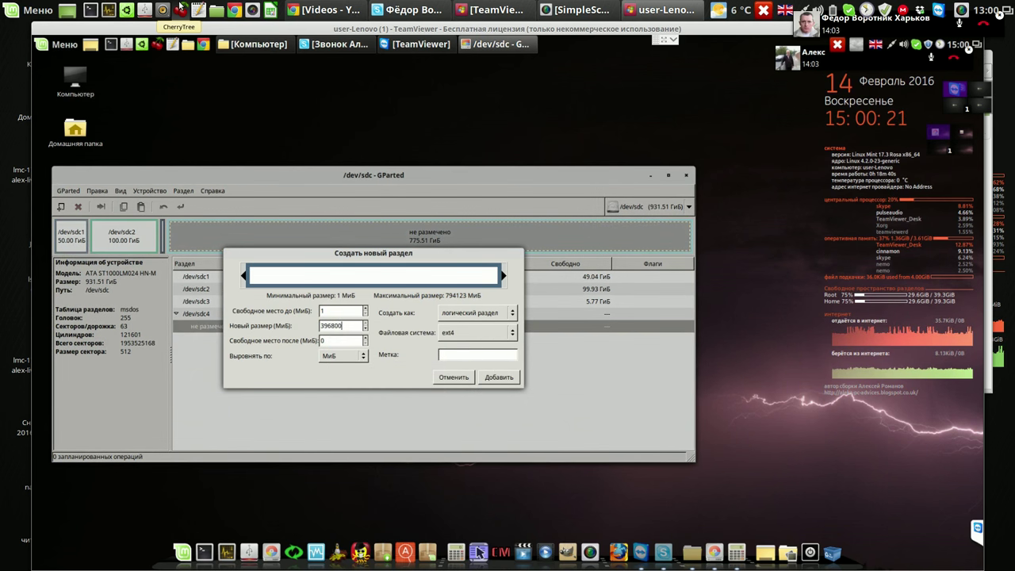
key(Tab)
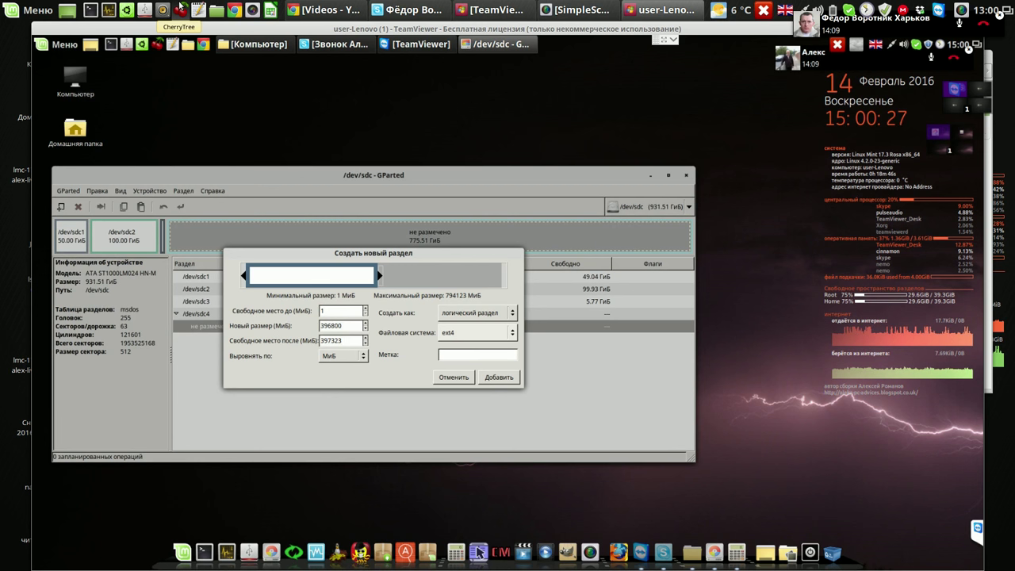
Set the new logical partition's file system to ext3, label it lnx-data, and add it.
key(space)
key(Up)
key(Return)
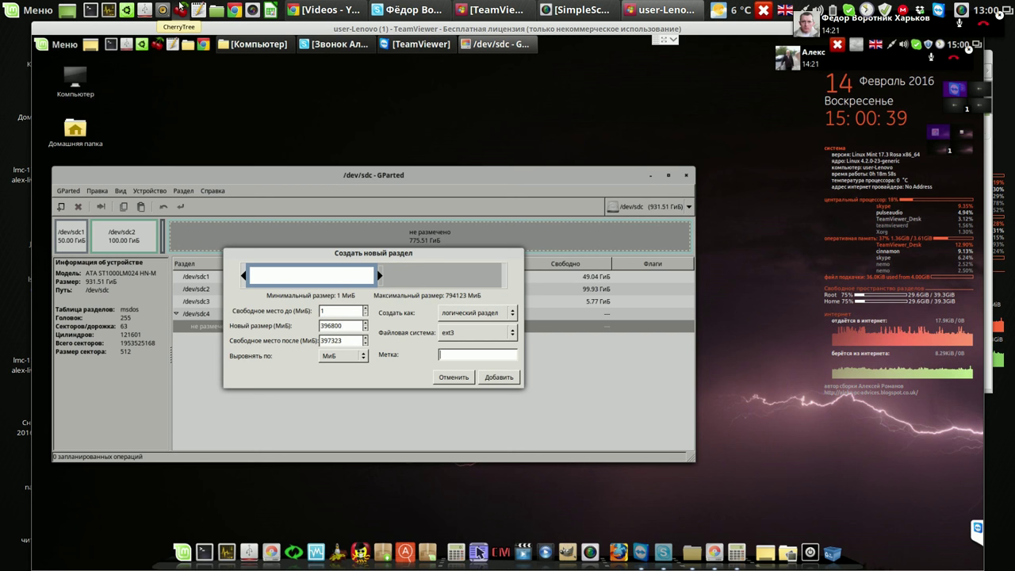
text(lnx-data)
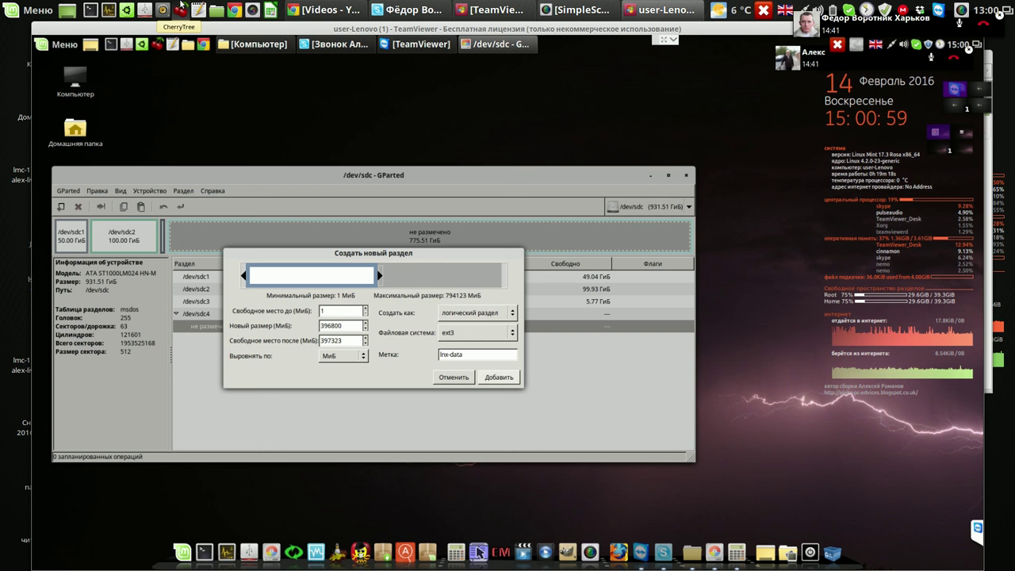
click(499, 376)
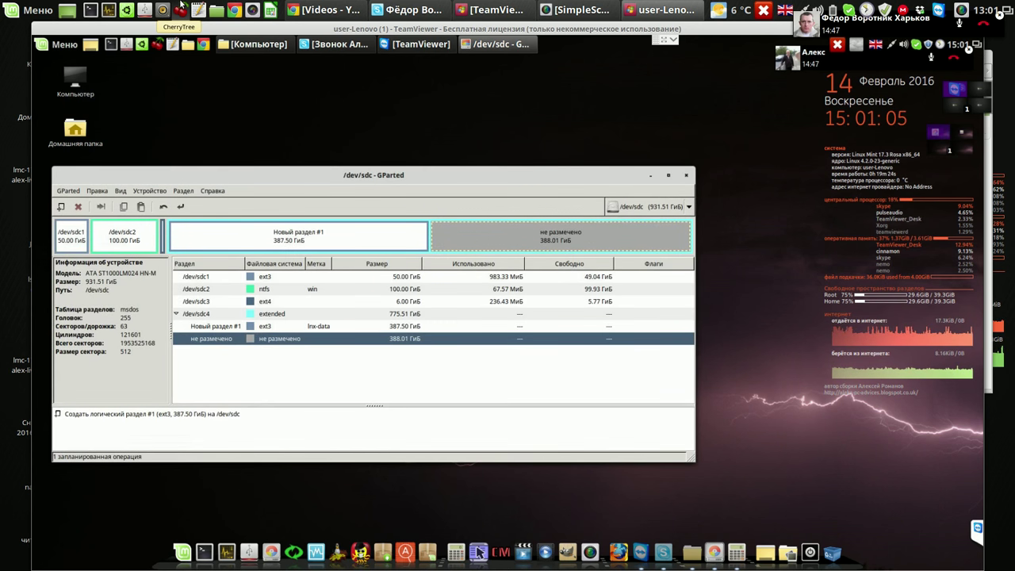
Apply the pending lnx-data partition operation and close the operations report.
click(181, 206)
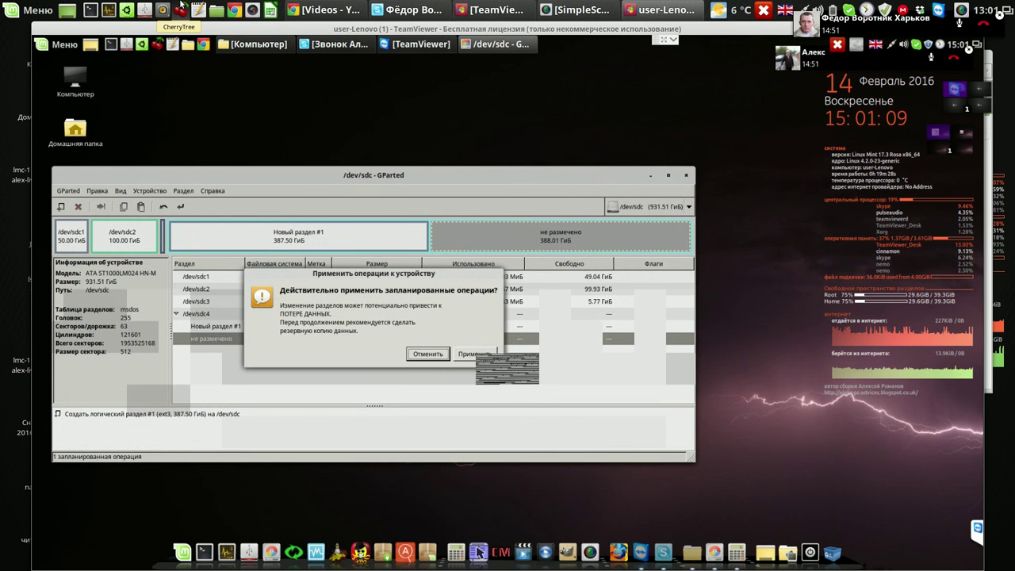
click(476, 354)
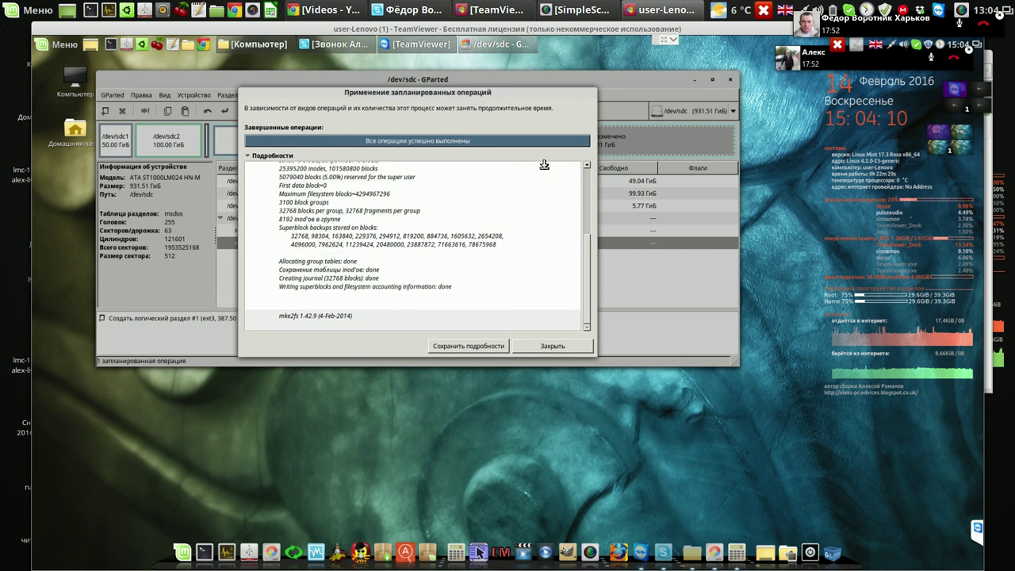
key(Return)
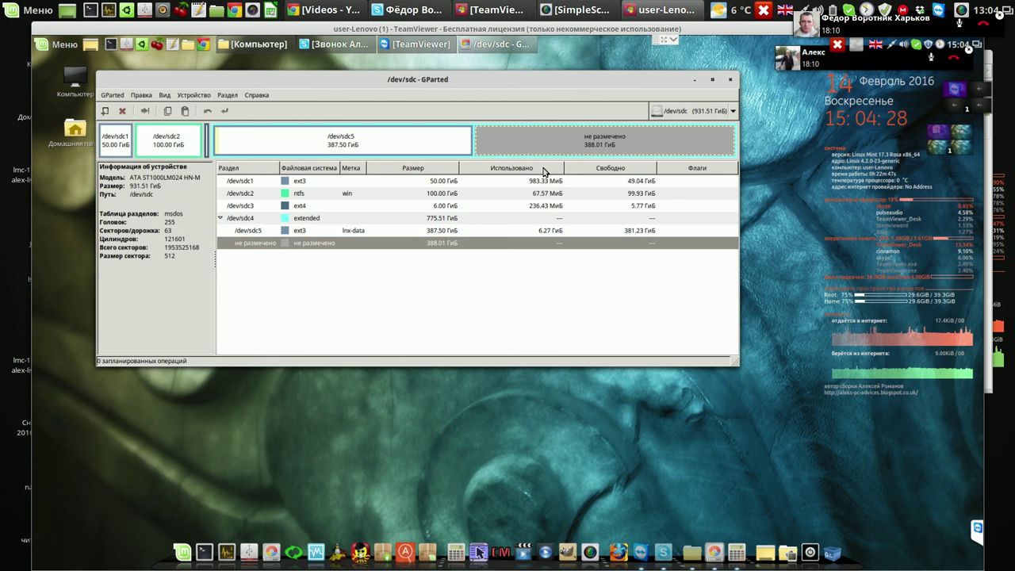
Start a new logical partition using all the remaining unallocated space and set its file system to ntfs.
key(Menu)
key(Down)
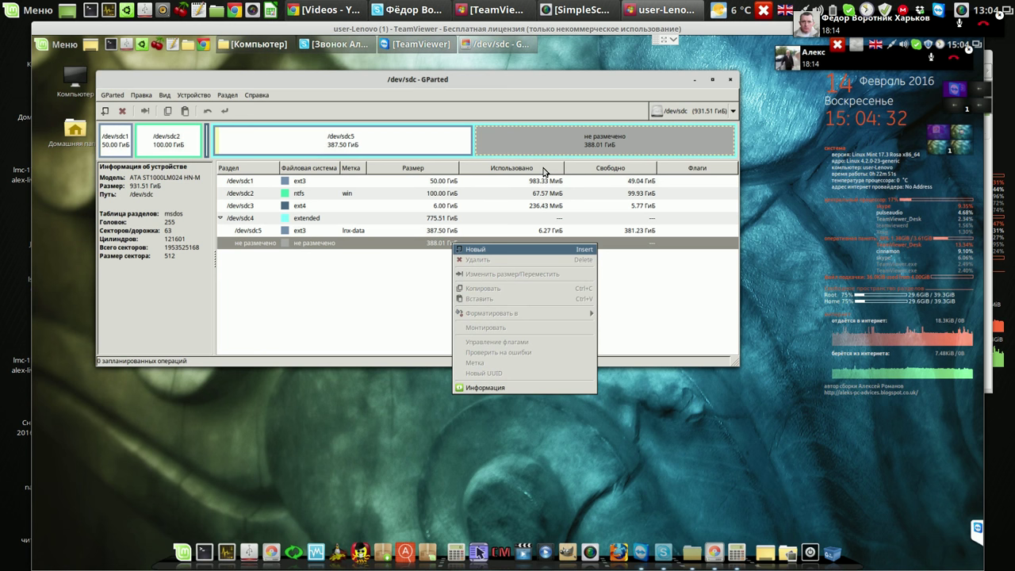
key(Return)
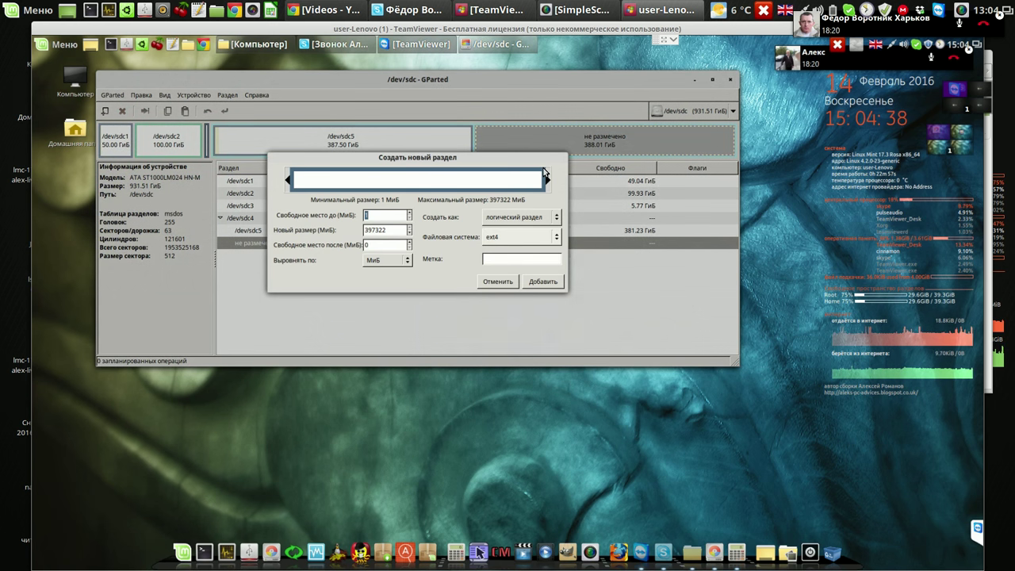
key(space)
key(Down)
key(Down)
key(Down)
key(Down)
key(Down)
key(Down)
key(Down)
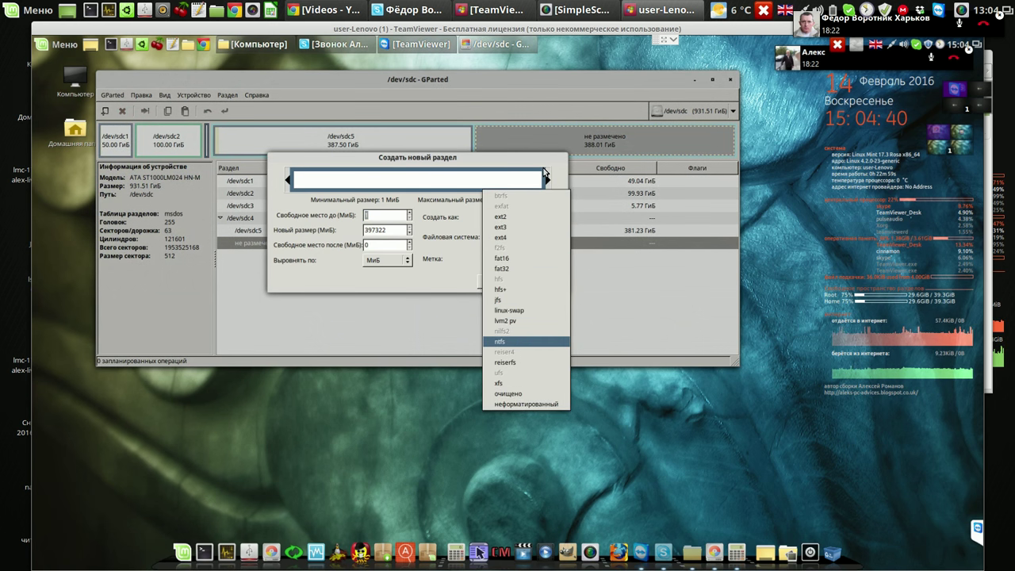
key(Return)
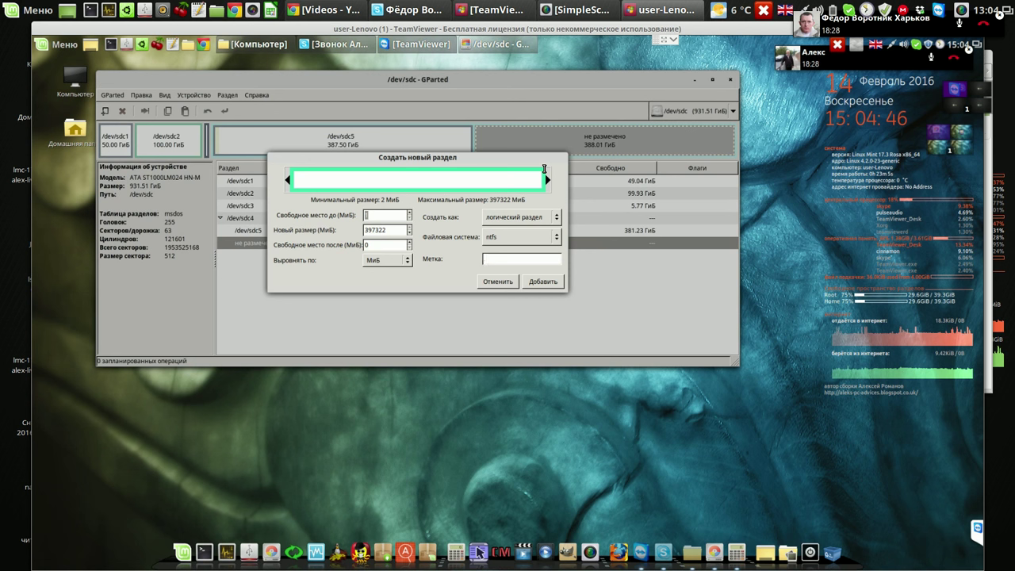
Label the new logical ntfs partition win-data and add it to the pending operations.
text(w)
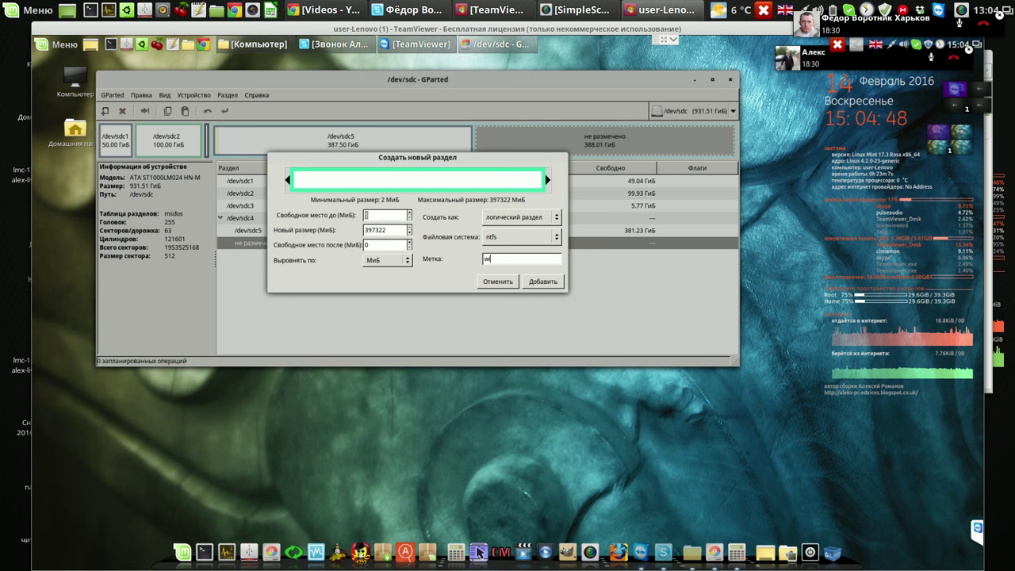
text(in-data)
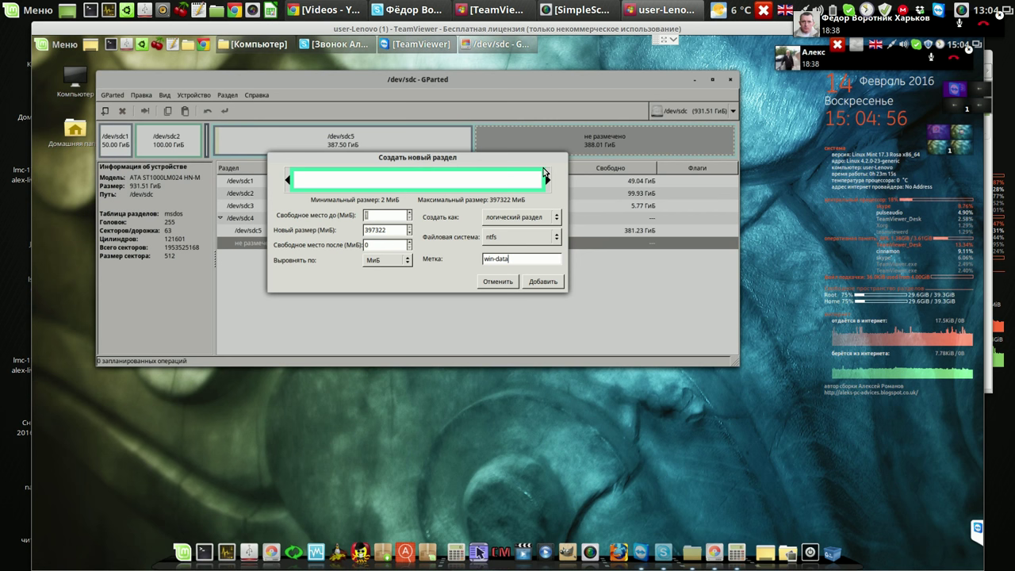
key(Return)
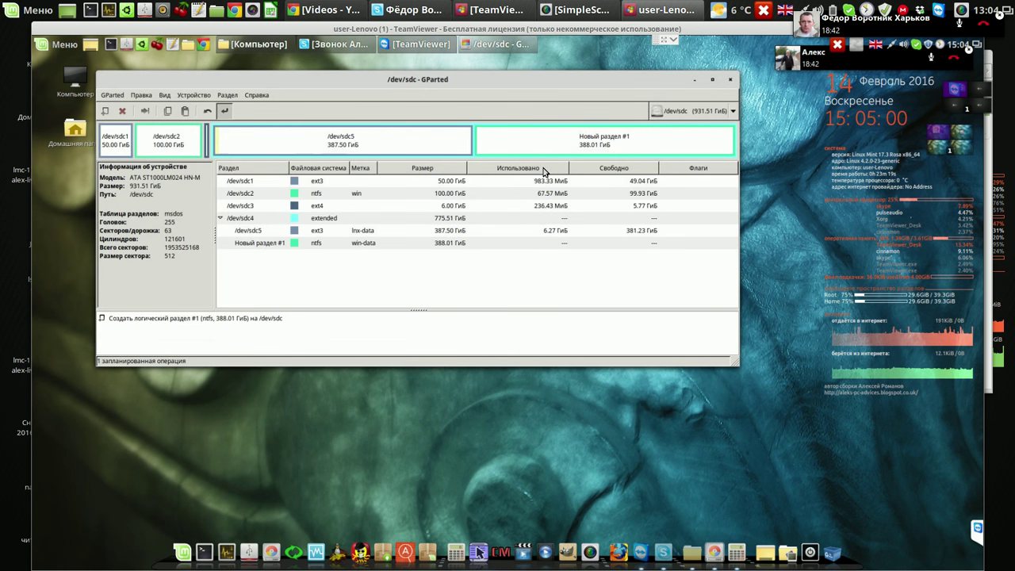
Apply the pending win-data partition operation, close the operations report and close GParted.
key(ctrl+Return)
key(Tab)
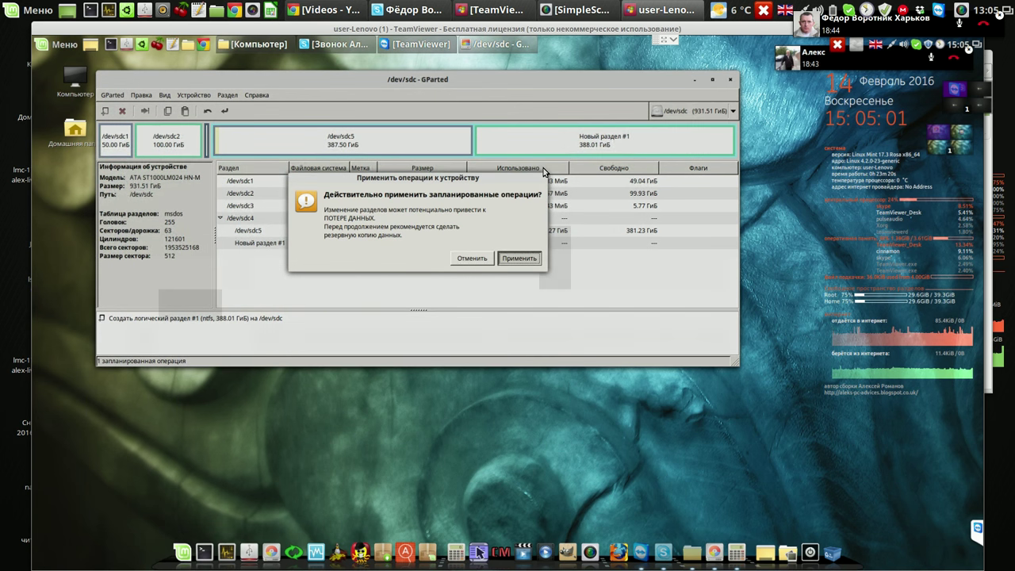
key(Return)
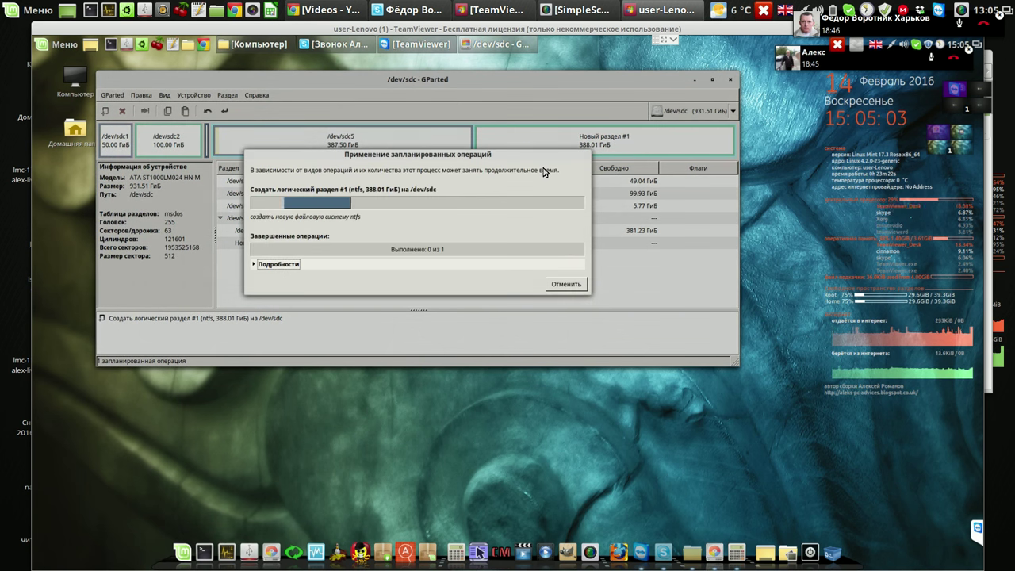
key(Return)
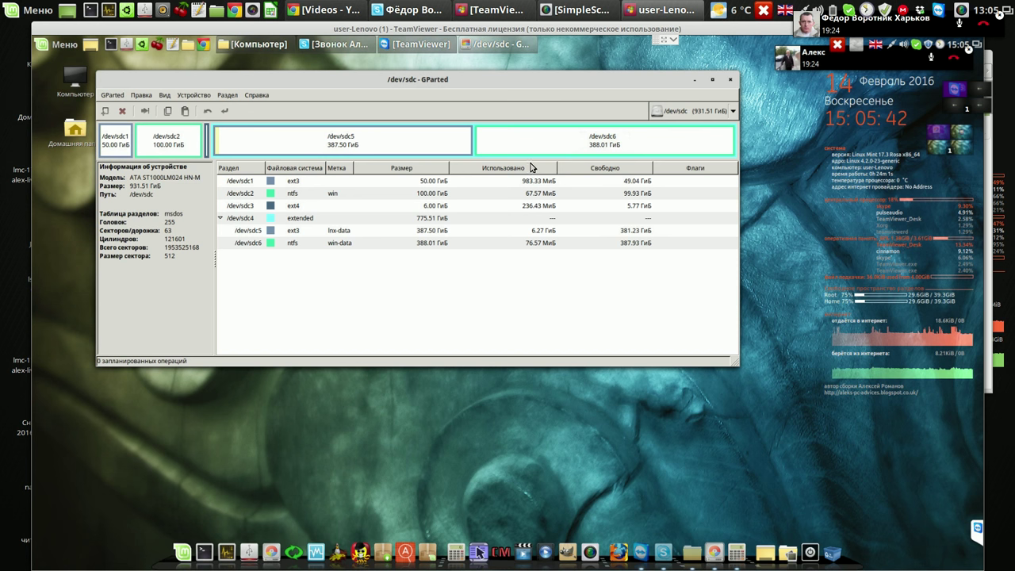
click(730, 81)
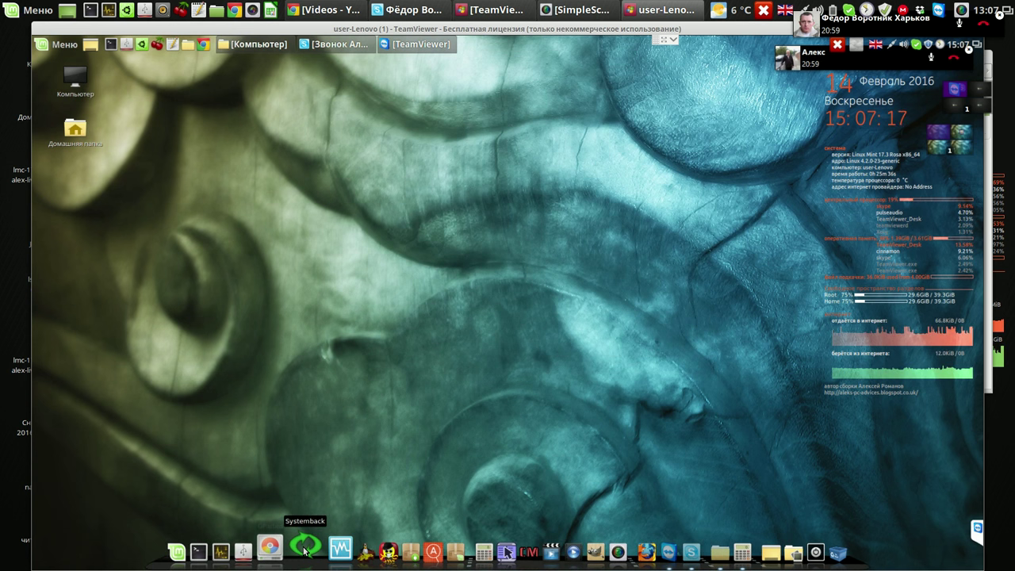
Launch Systemback, authenticate with the administrator password and move its window clear of the desktop's centre.
click(305, 547)
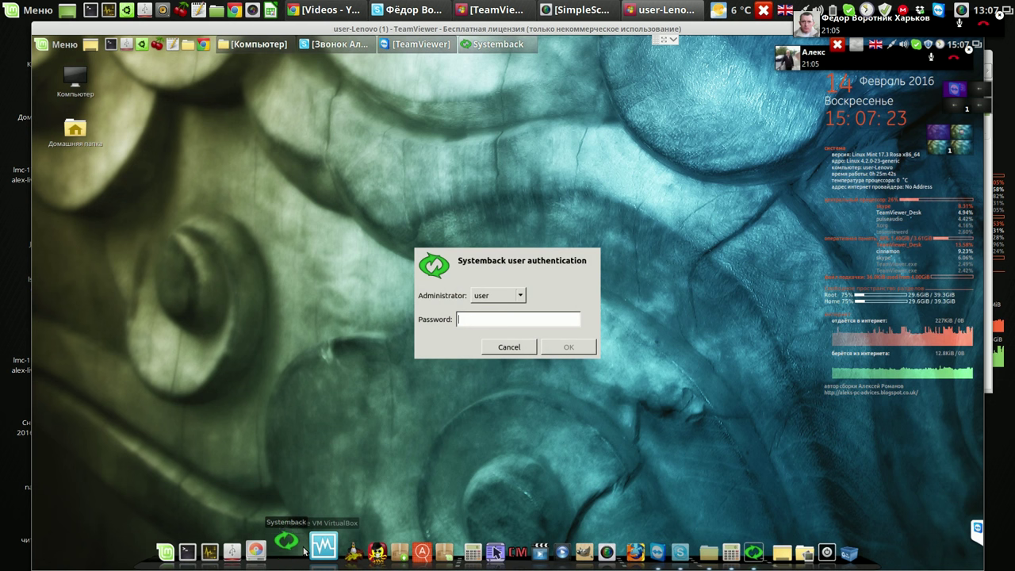
text(****)
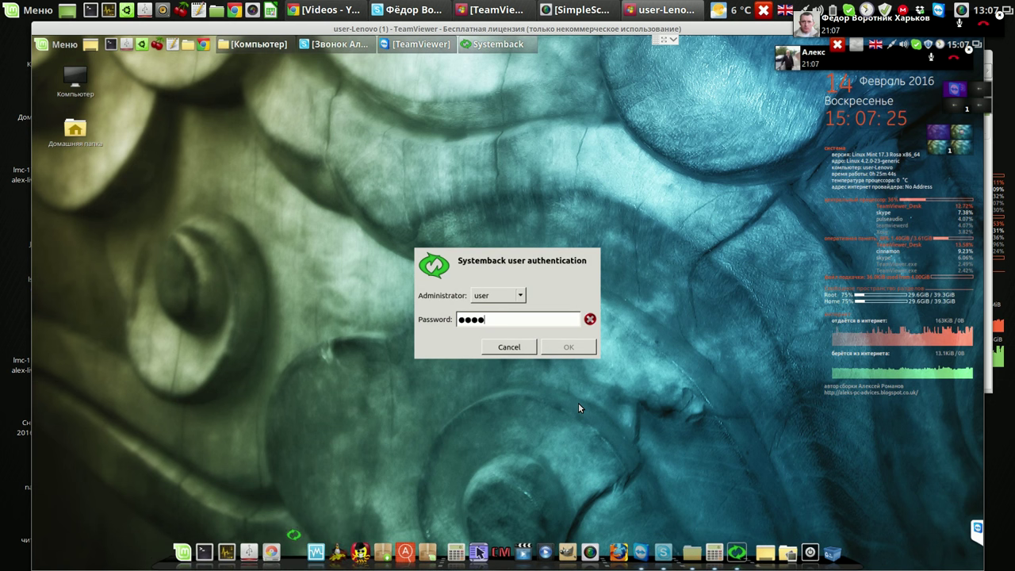
key(Return)
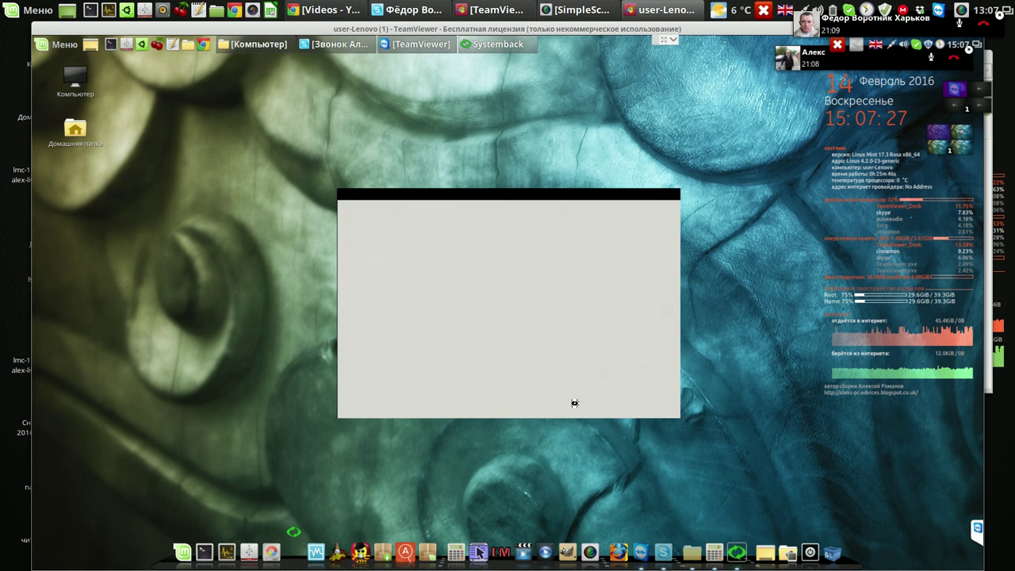
drag(579, 198, 434, 116)
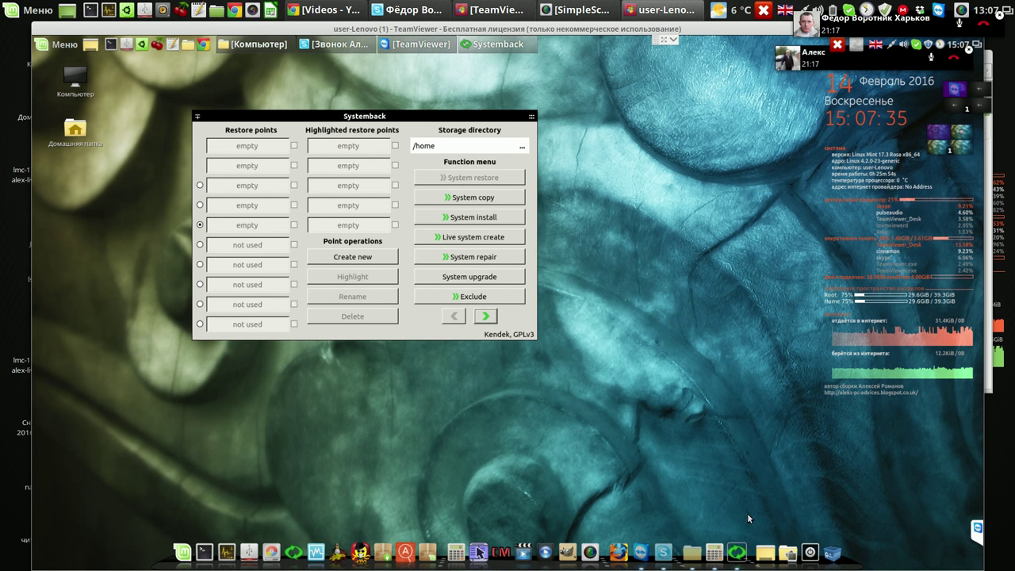
click(380, 258)
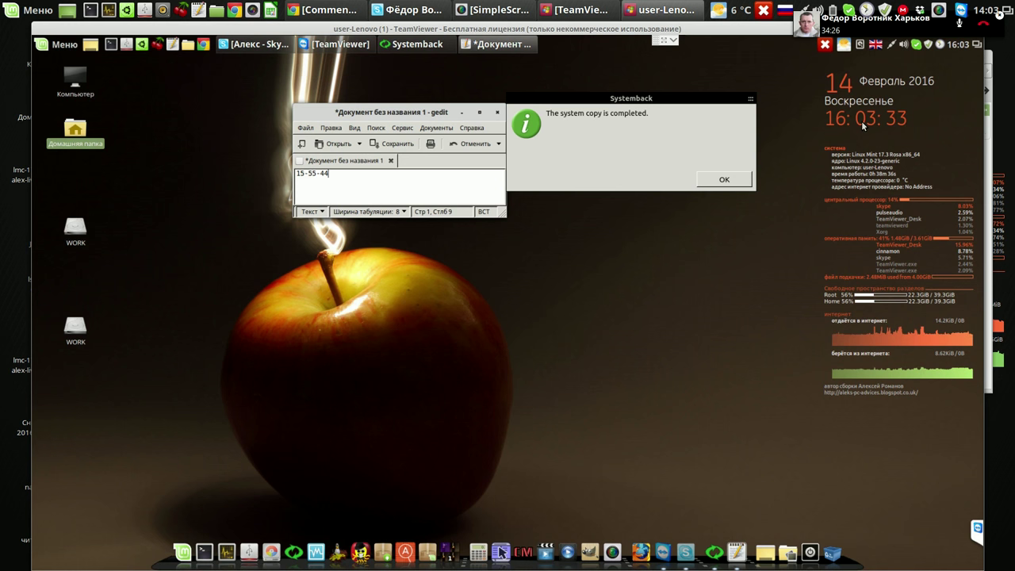
Dismiss Systemback's system copy message, switch GParted to the /dev/sdc disk and reposition its window.
click(724, 180)
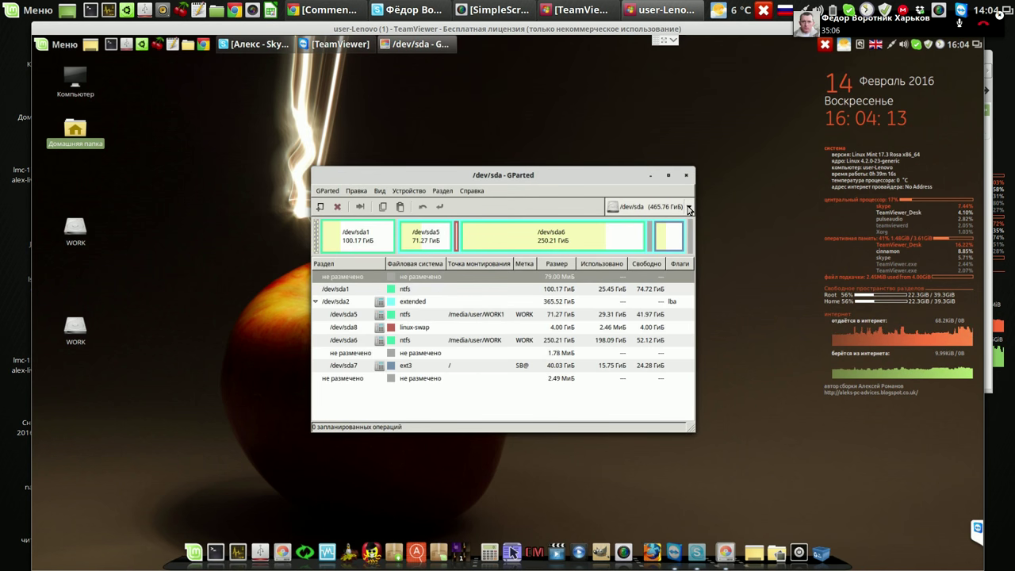
click(689, 209)
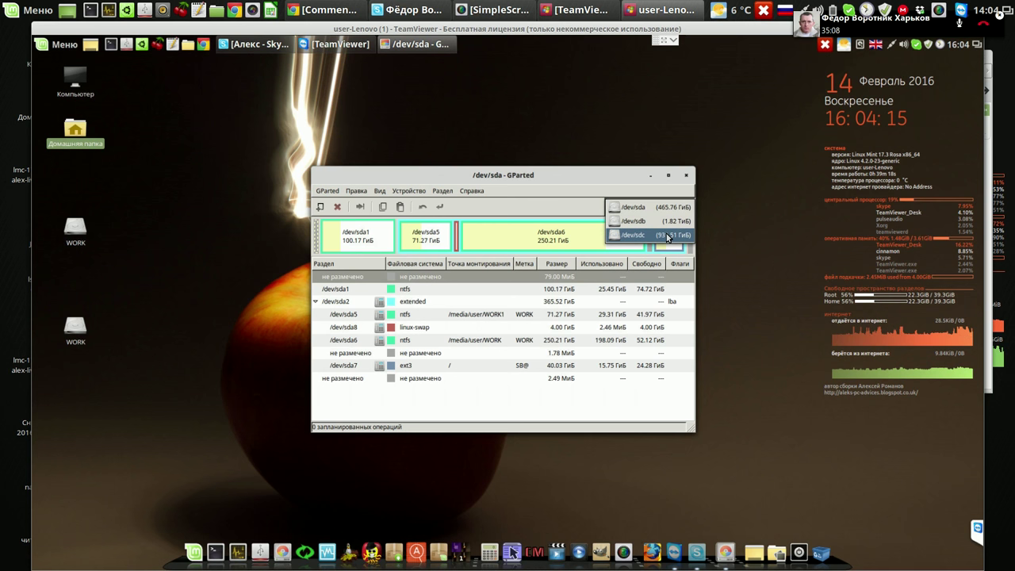
click(667, 237)
drag(617, 173, 537, 102)
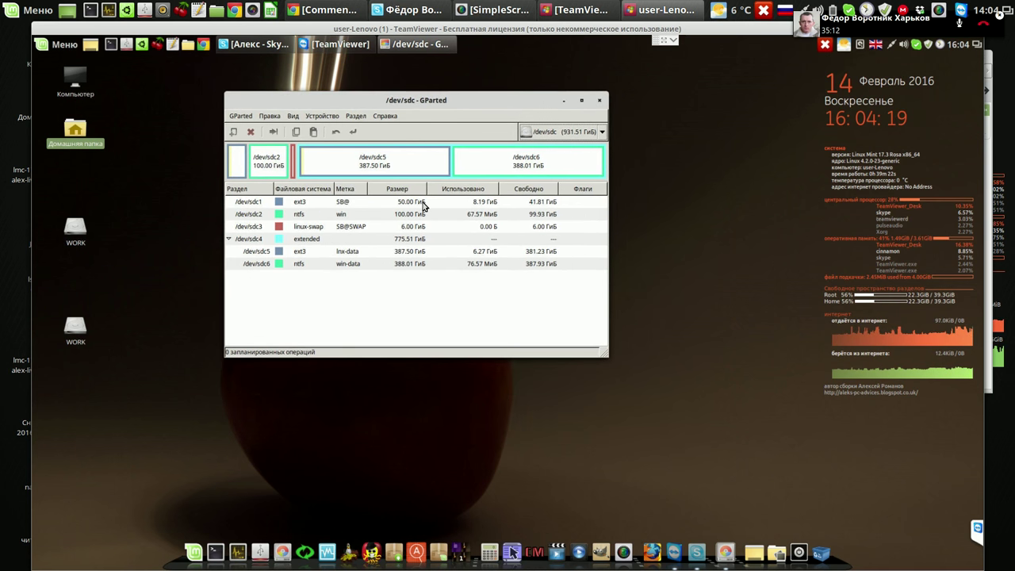
Set the label of the ext3 partition /dev/sdc1 to lmc.
click(423, 205)
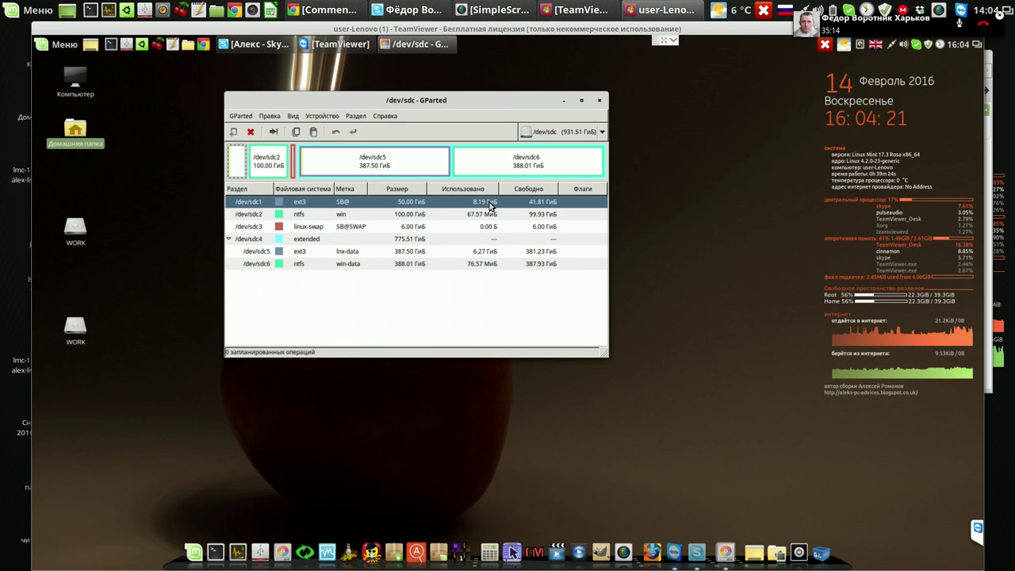
right_click(371, 204)
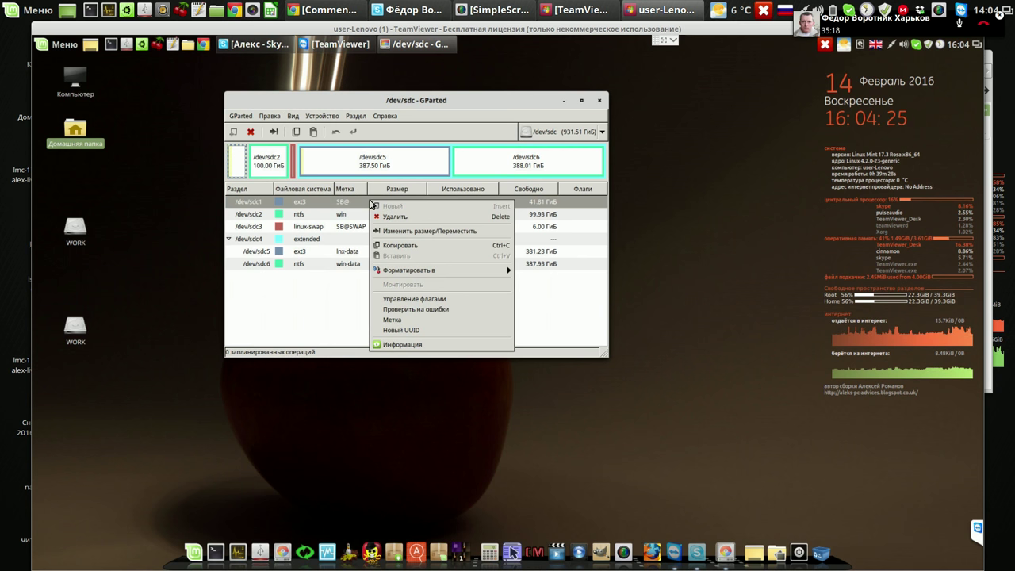
click(398, 320)
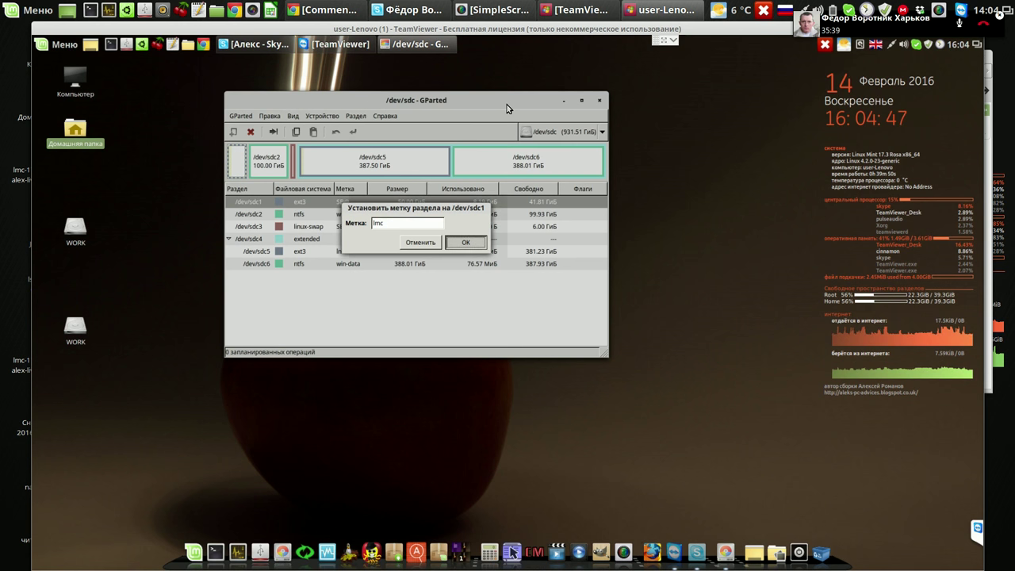
key(Return)
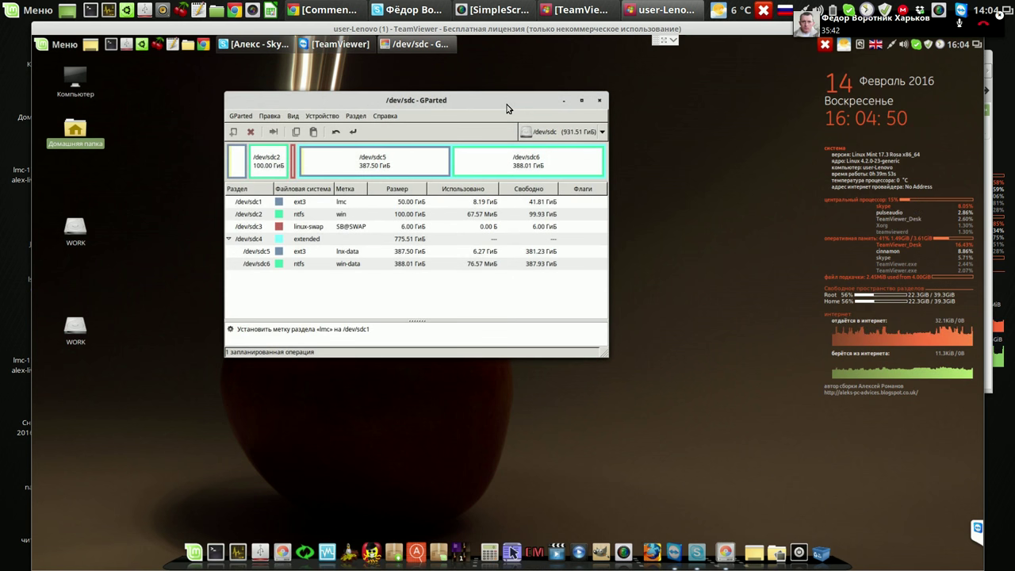
Apply the pending /dev/sdc1 label change and close the operations report.
key(ctrl+Return)
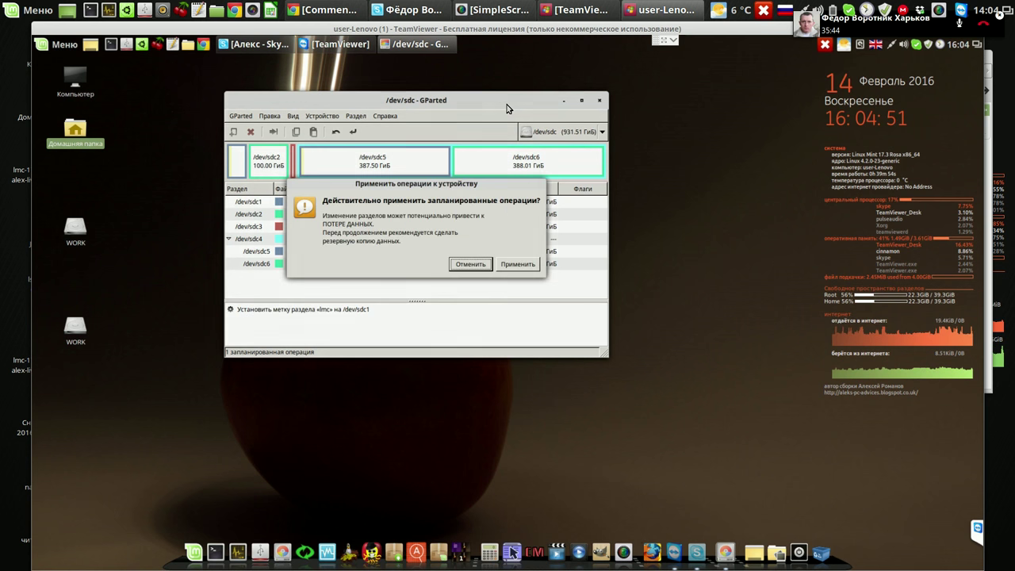
key(Tab)
key(Return)
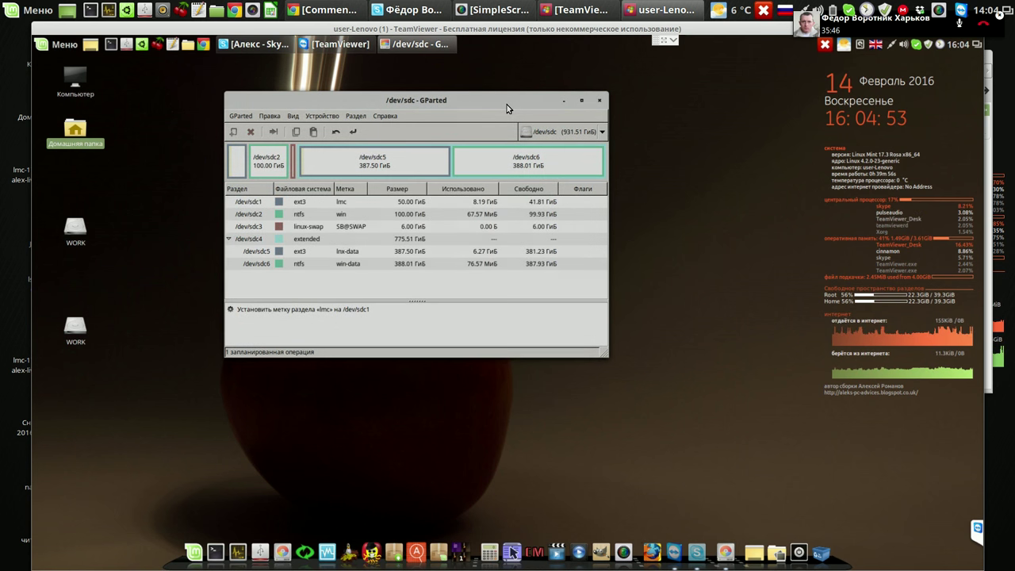
click(546, 290)
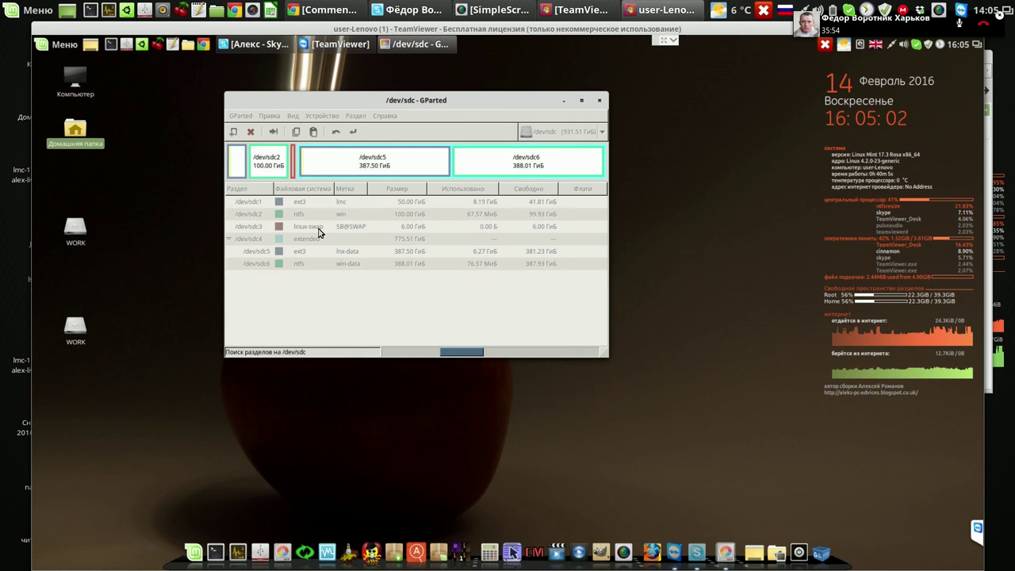
Clear the label of the linux-swap partition /dev/sdc3.
click(361, 230)
right_click(359, 230)
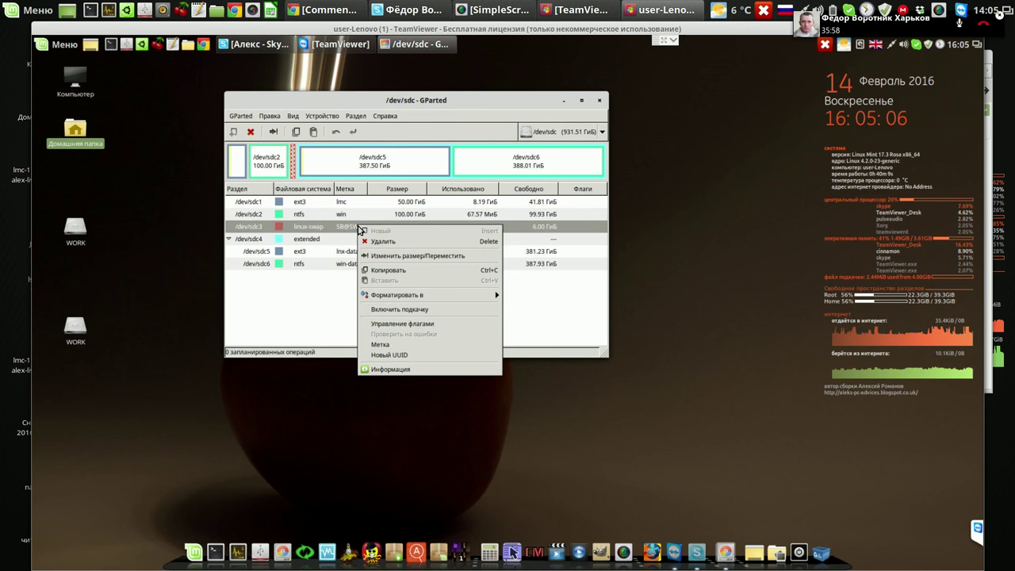
click(394, 346)
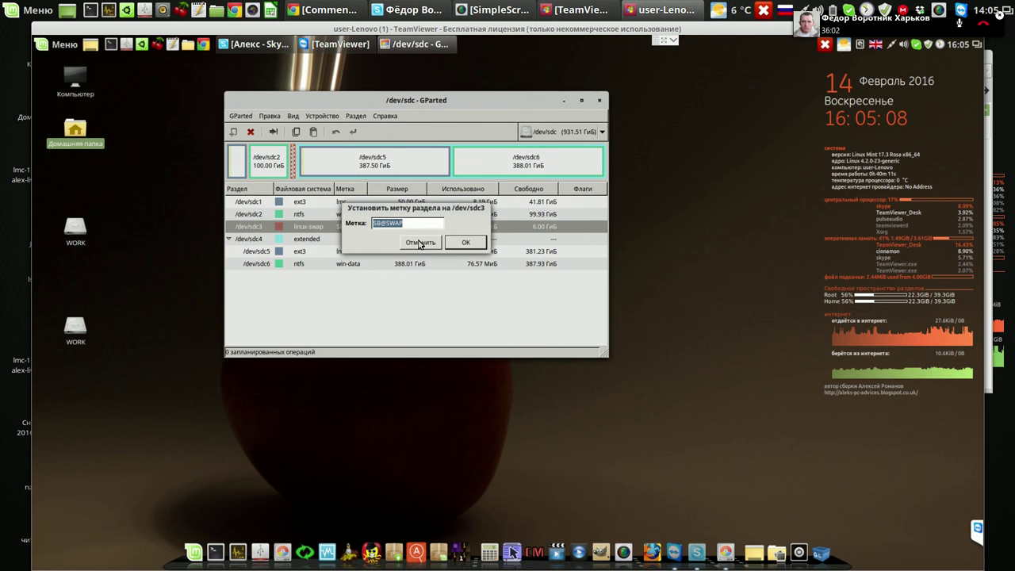
key(BackSpace)
click(465, 243)
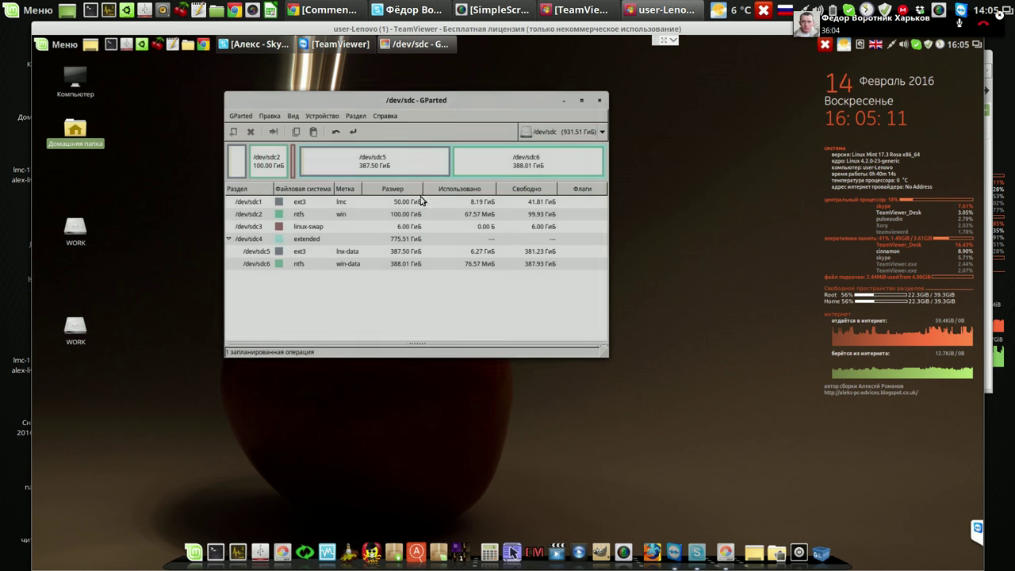
Apply the pending /dev/sdc3 label removal and close the operations report.
click(354, 133)
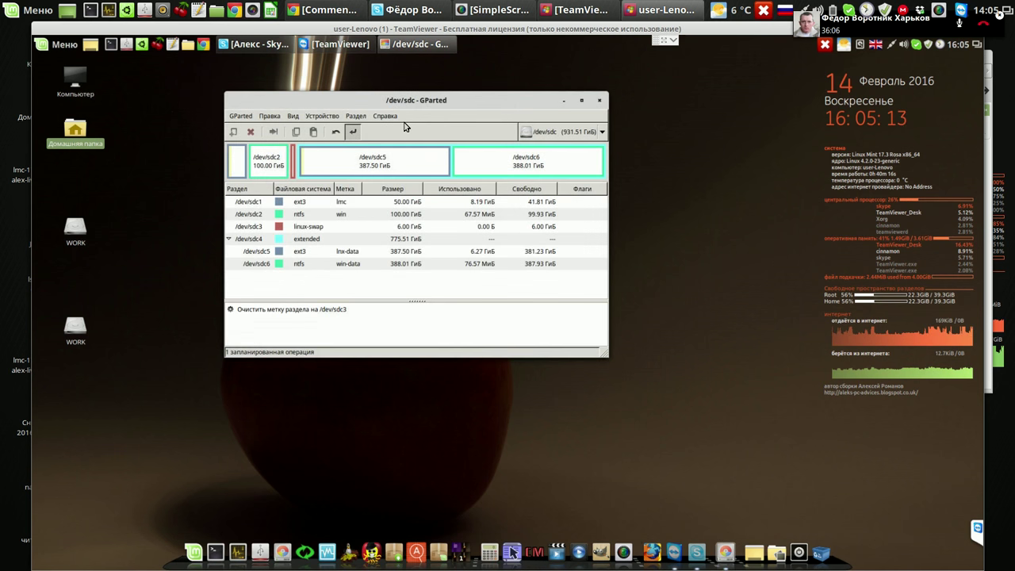
click(518, 264)
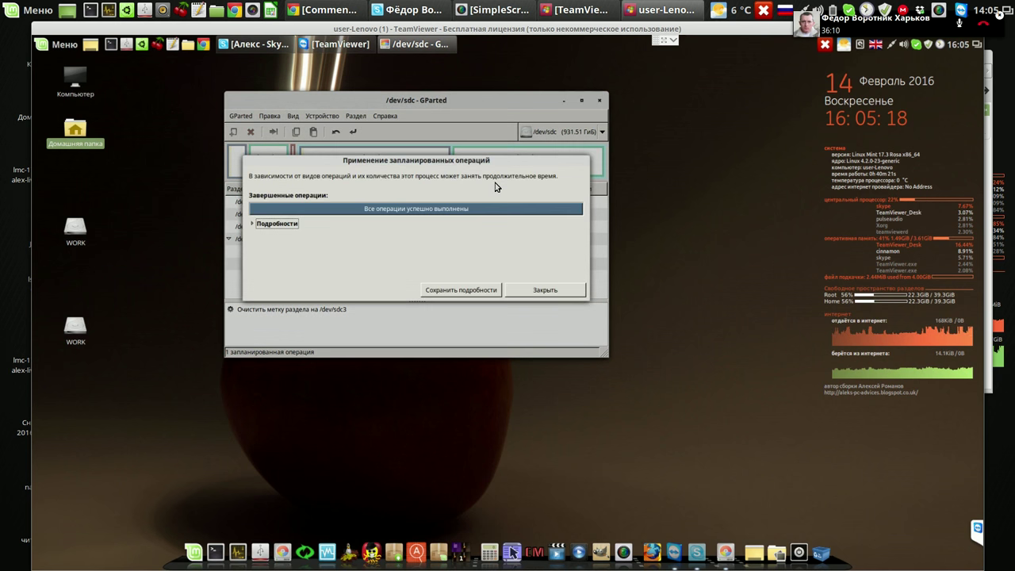
click(544, 290)
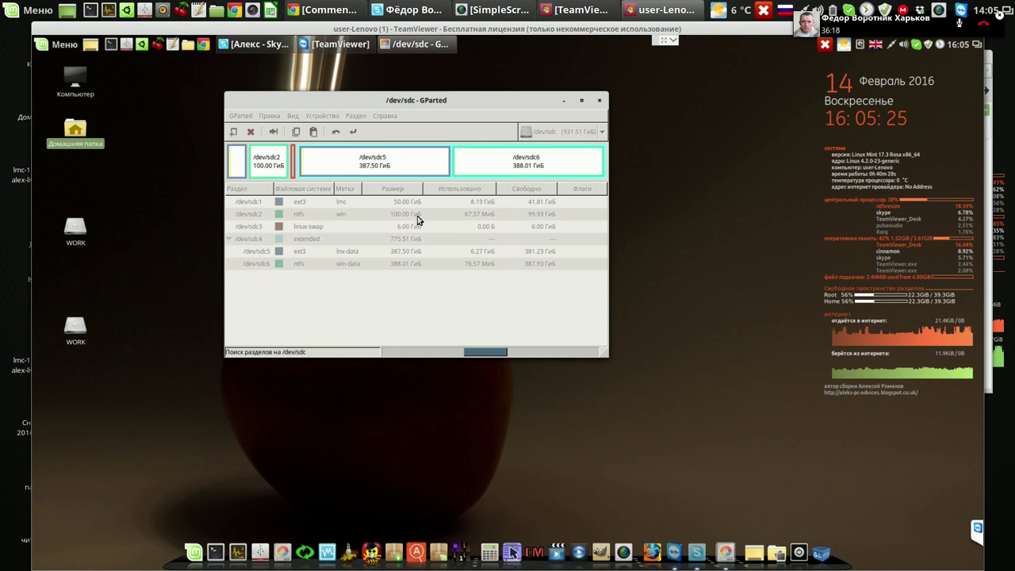
Review the sdc1, sdc5, sdc6 and sdc2 partitions on /dev/sdc, and close GParted.
click(407, 203)
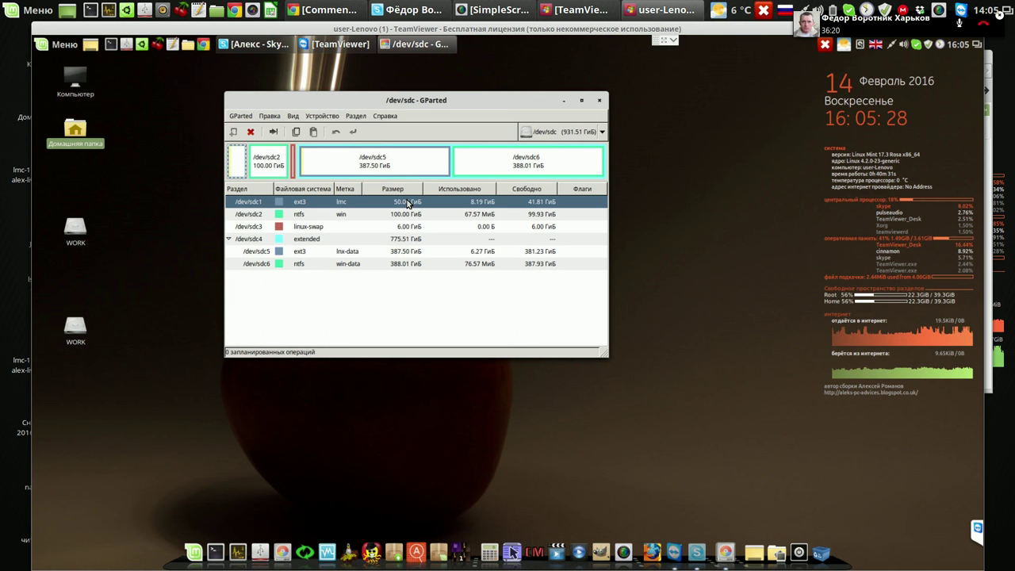
click(407, 252)
click(405, 265)
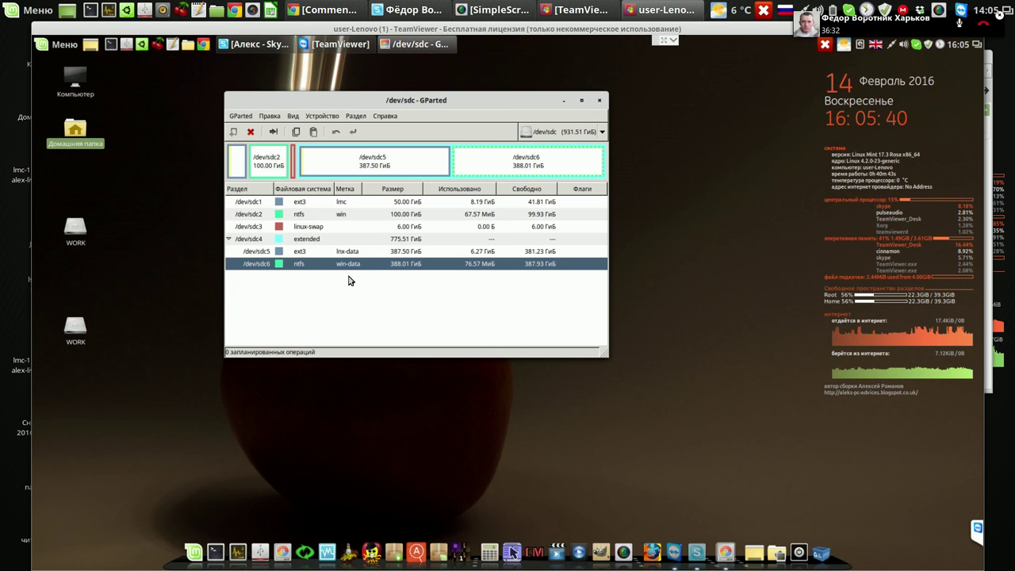
click(409, 217)
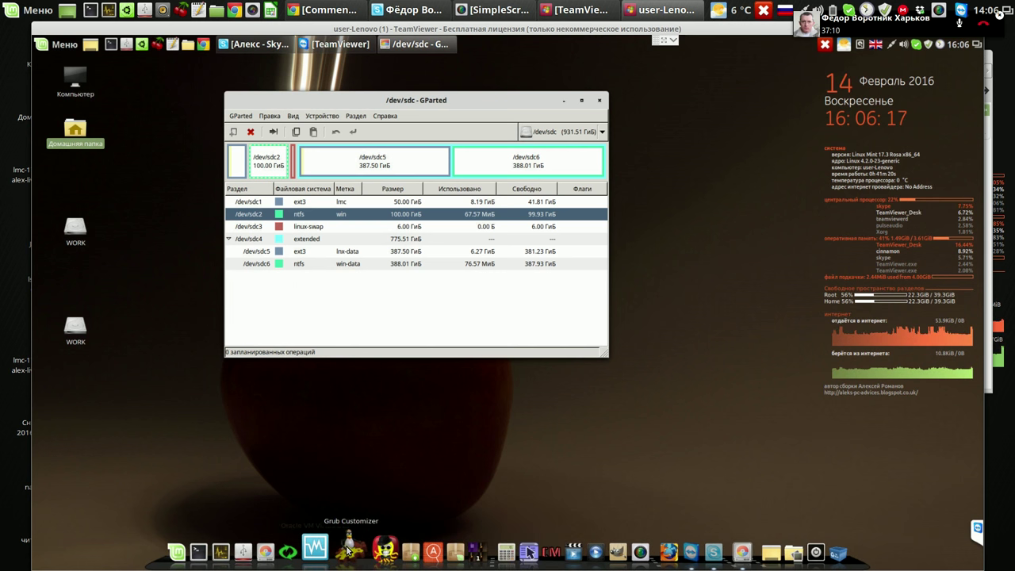
click(599, 101)
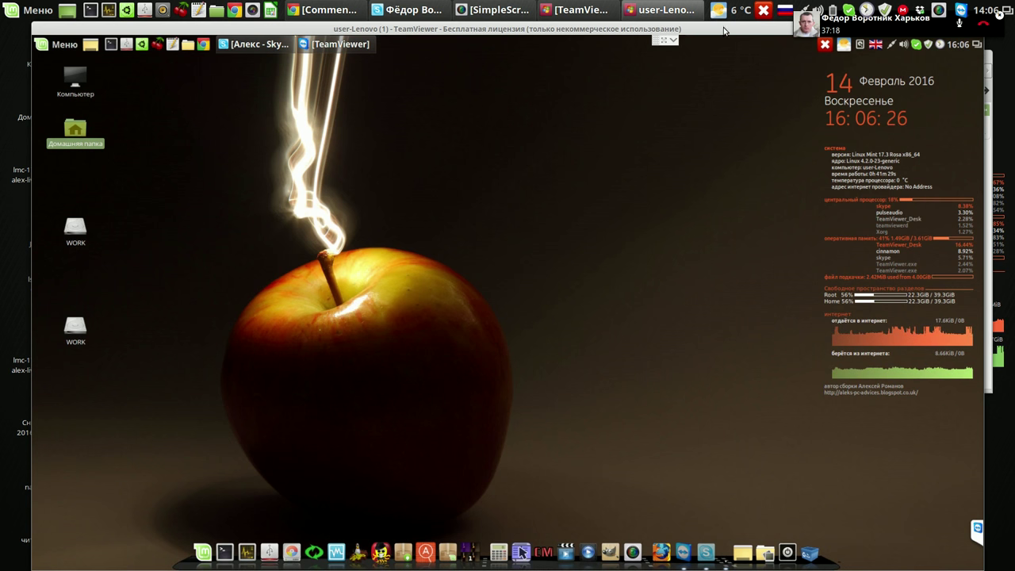
Switch to Skype to end the ongoing call, and reposition the TeamViewer remote desktop window.
click(418, 10)
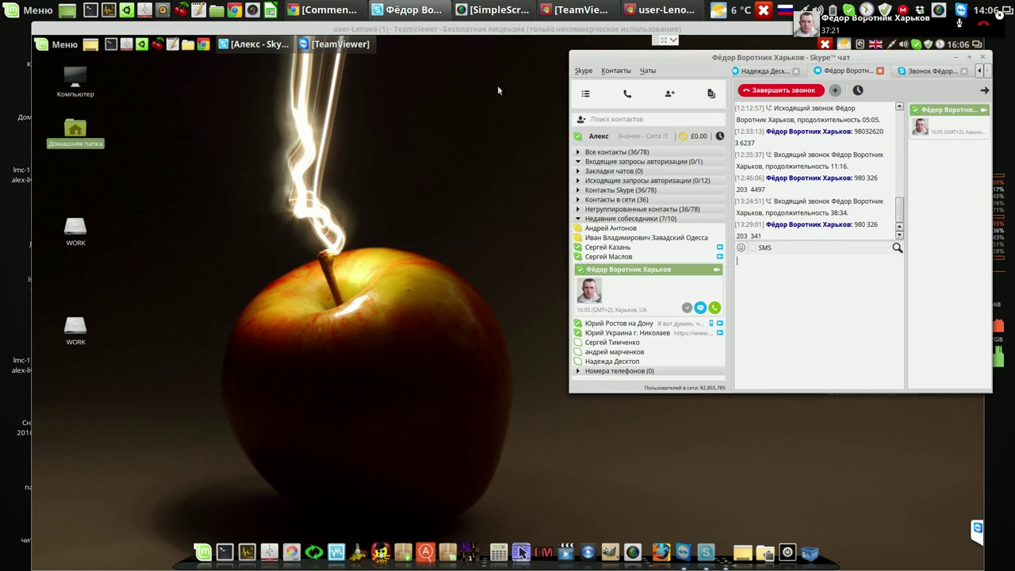
click(782, 90)
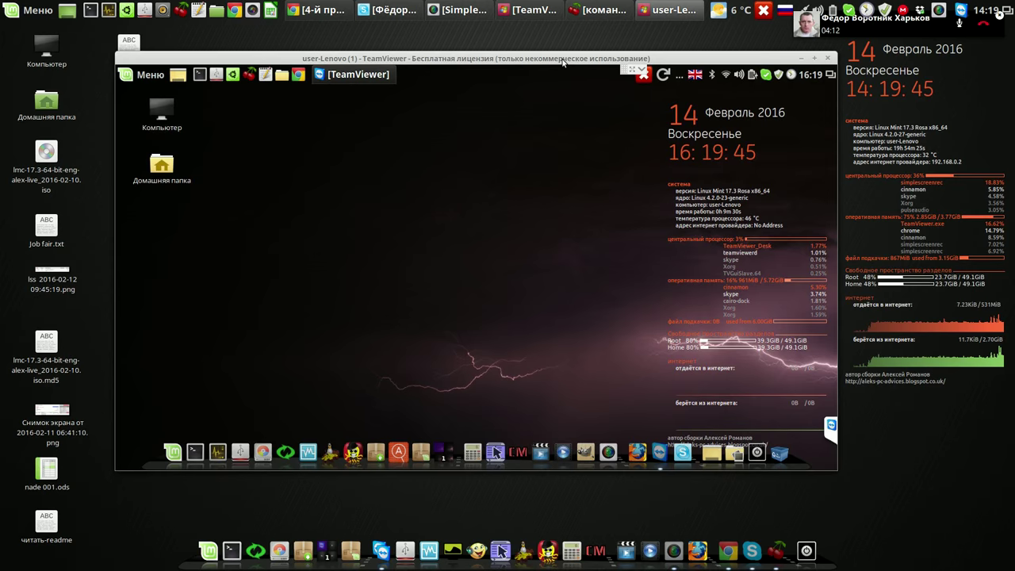
drag(564, 39, 461, 39)
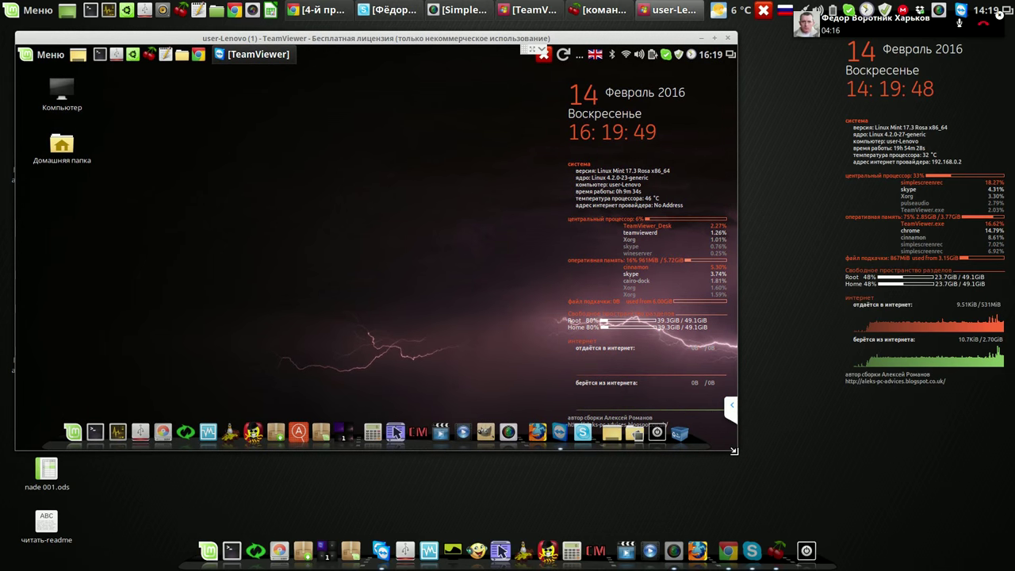
Resize the TeamViewer window so that the remote desktop fills it without wide empty margins.
drag(738, 450, 794, 495)
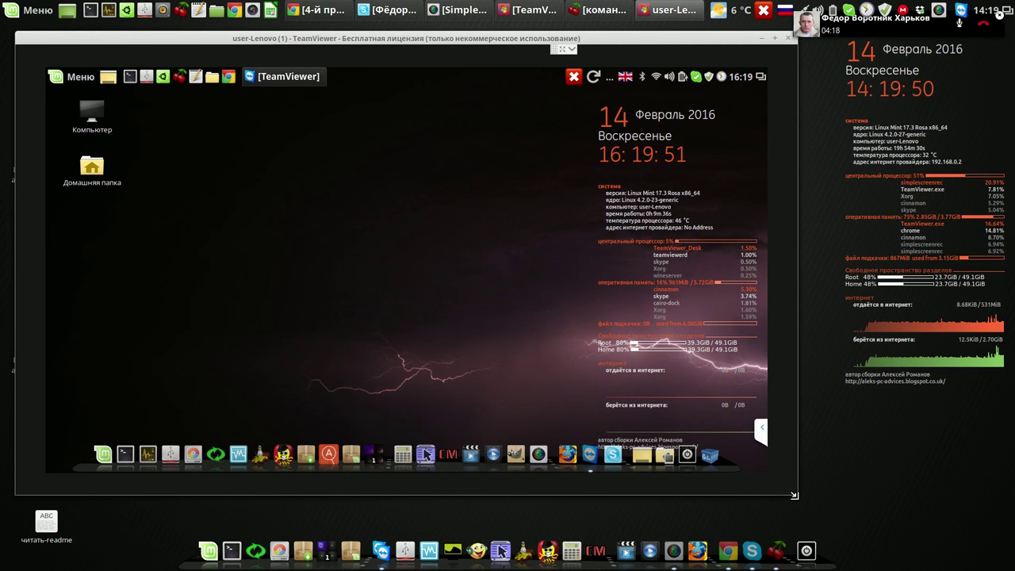
drag(794, 495, 749, 461)
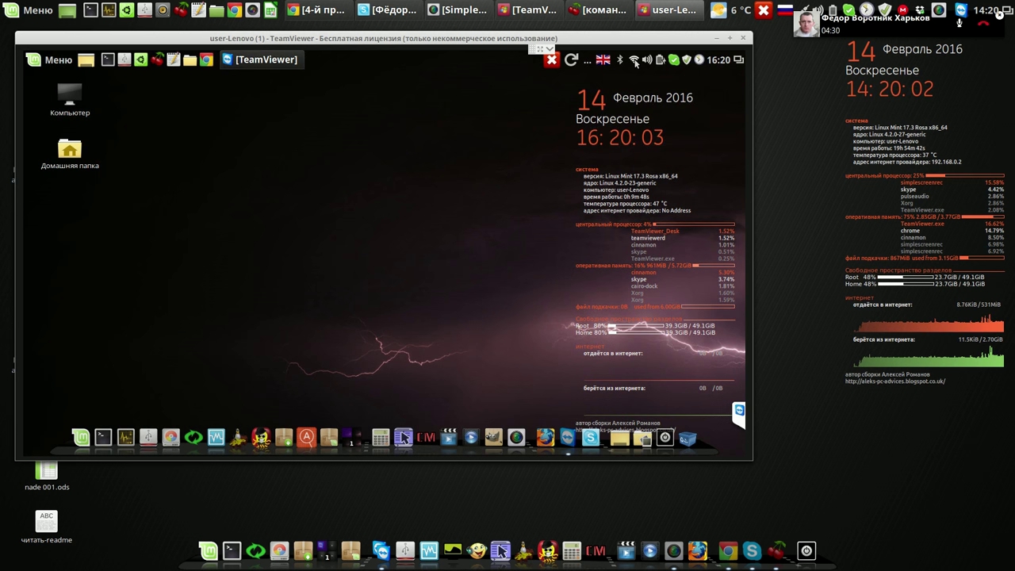
mouse_move(634, 62)
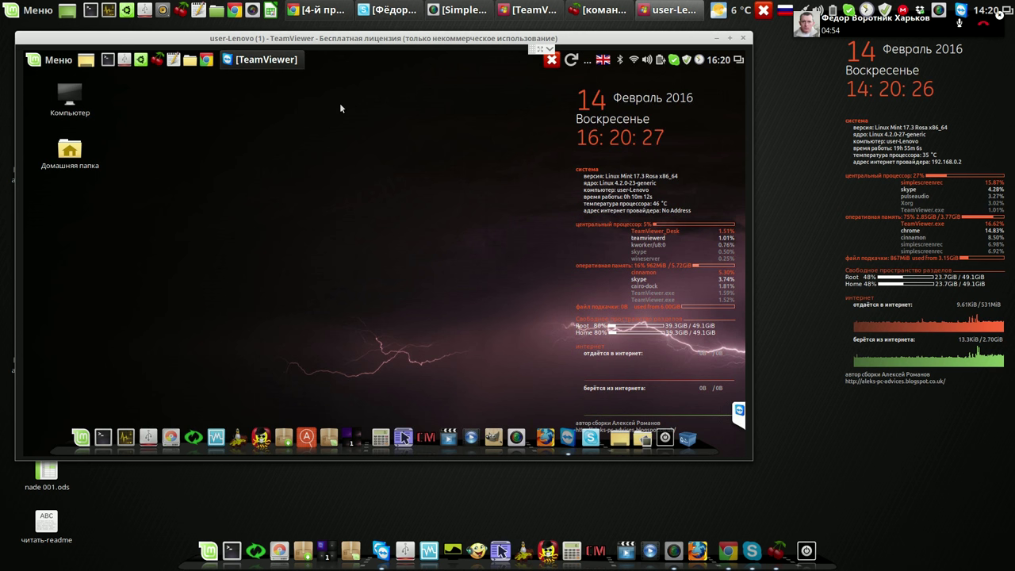
Launch GParted on the remote desktop, authenticate with the account password, and move its window clear of the system monitor widget.
click(168, 433)
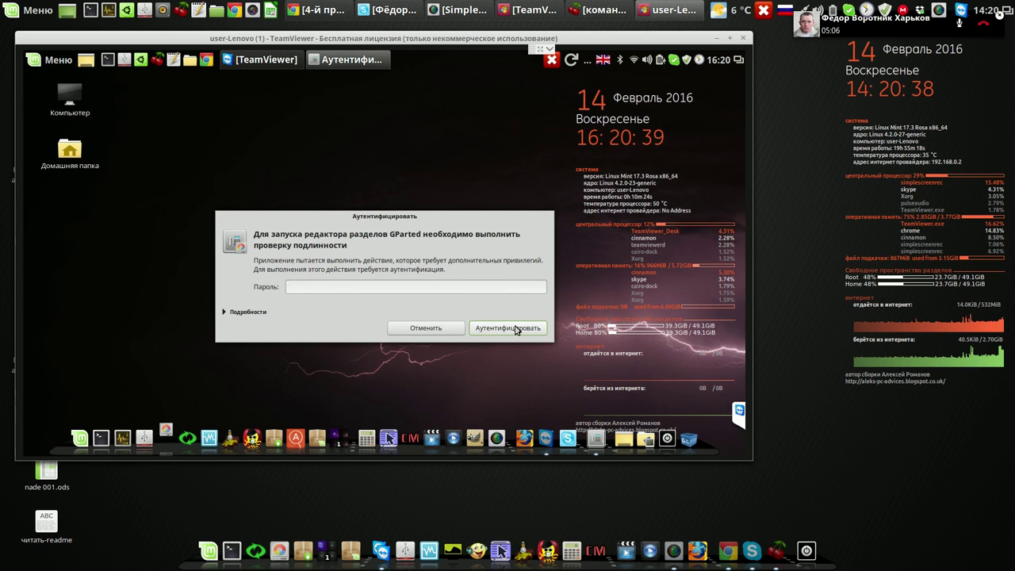
text(••)
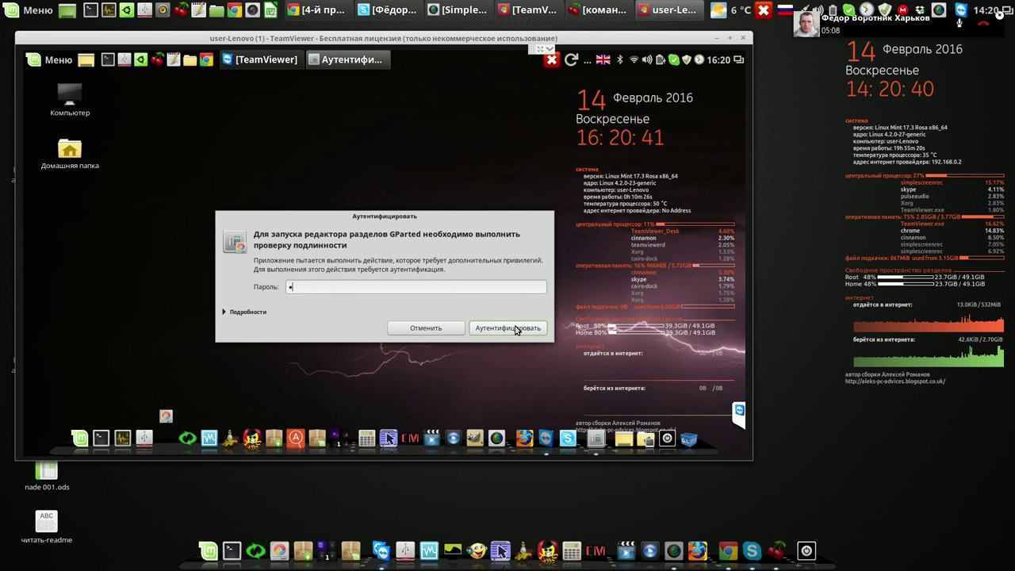
click(515, 326)
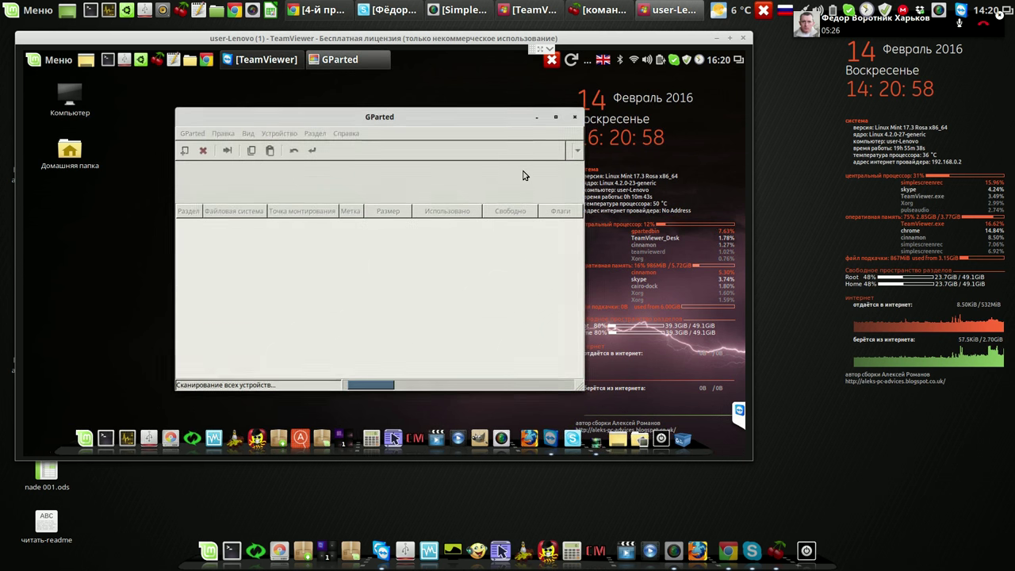
drag(500, 119, 452, 83)
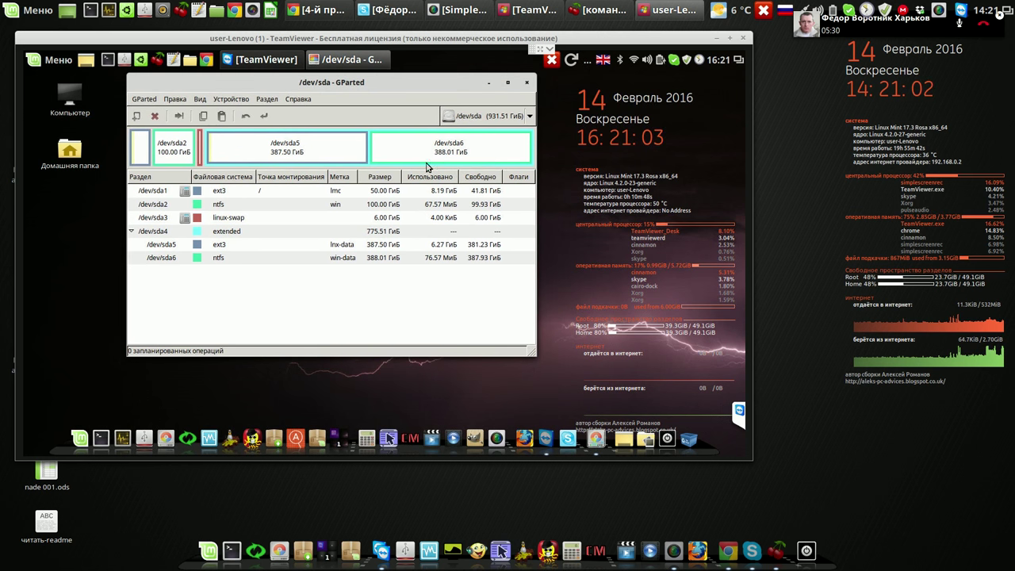
Review the sda1, sda5, sda2 and sda6 partitions on the remote /dev/sda, and close GParted.
click(335, 195)
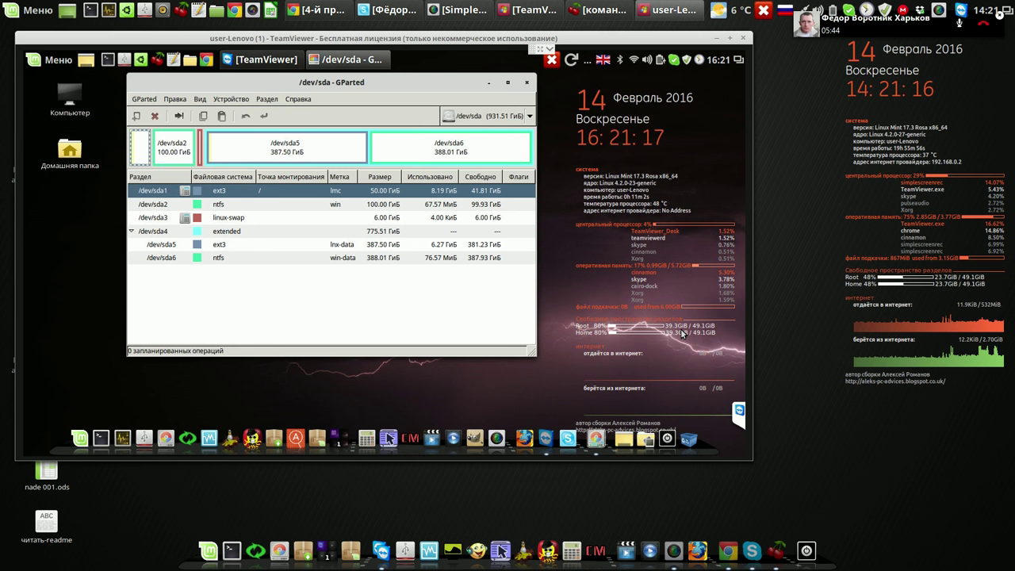
click(384, 247)
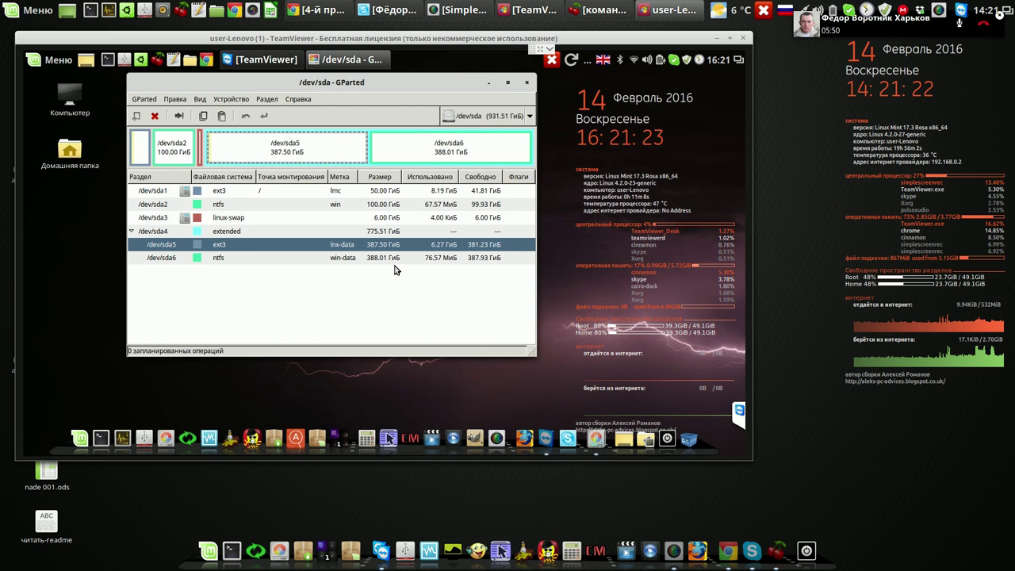
click(386, 205)
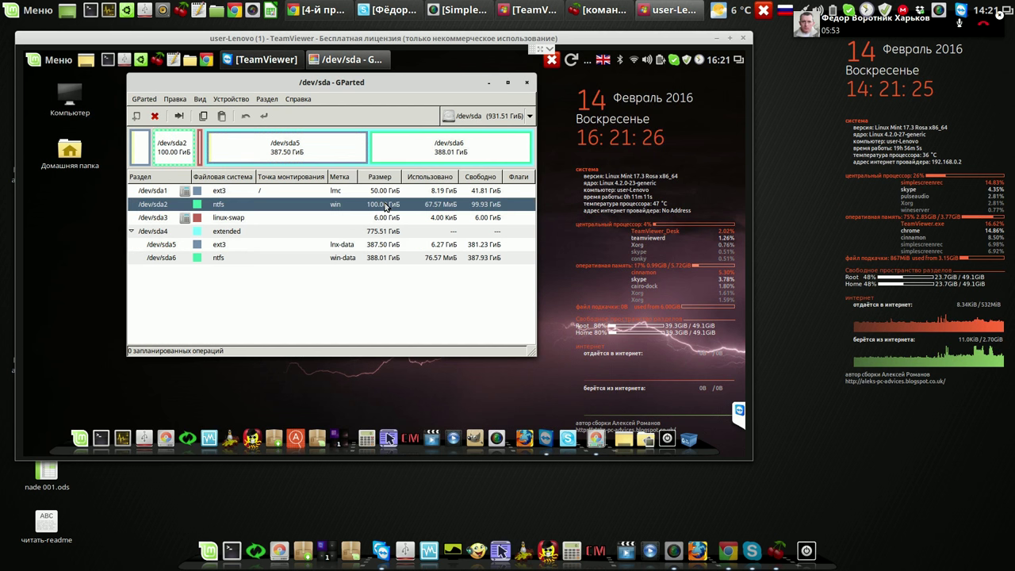
click(391, 260)
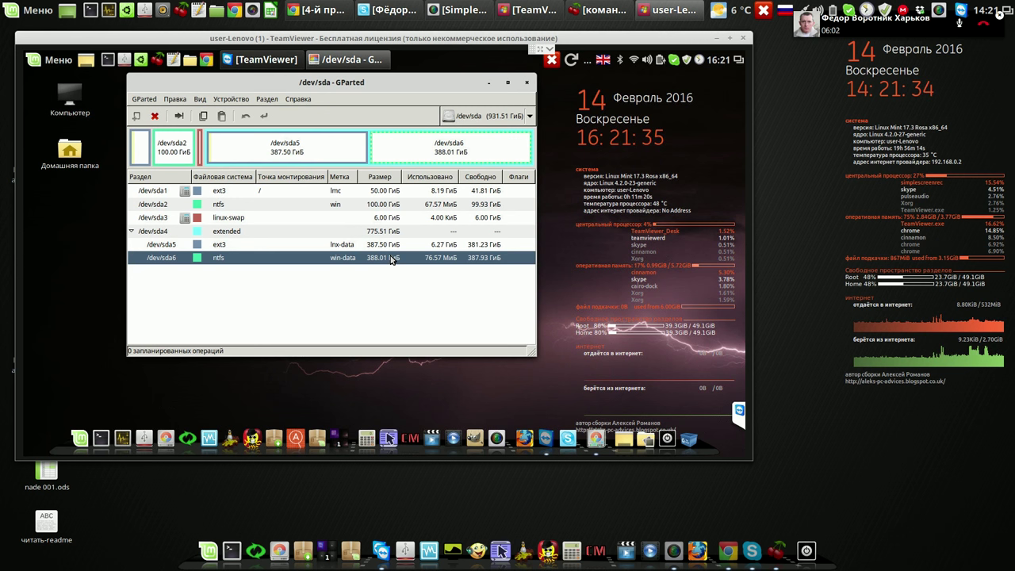
click(527, 83)
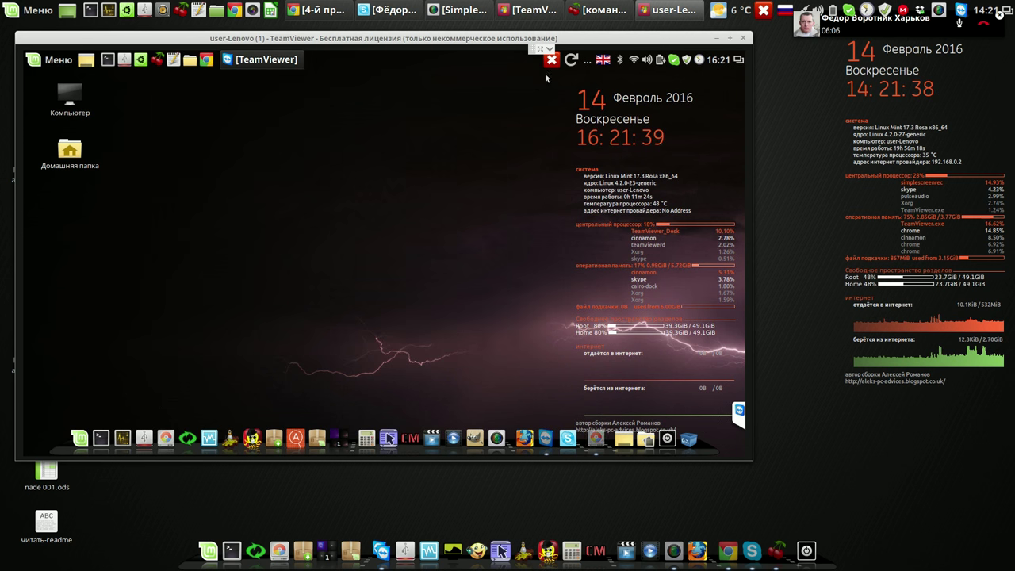
Cut the location code out of the remote Weather applet's settings and close the settings window.
click(572, 61)
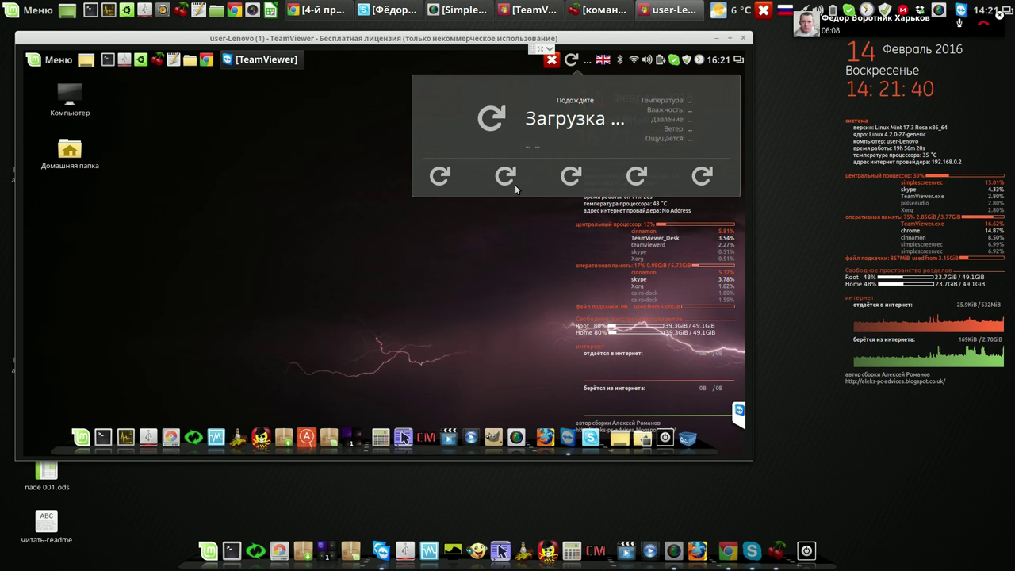
click(578, 68)
right_click(583, 69)
click(607, 104)
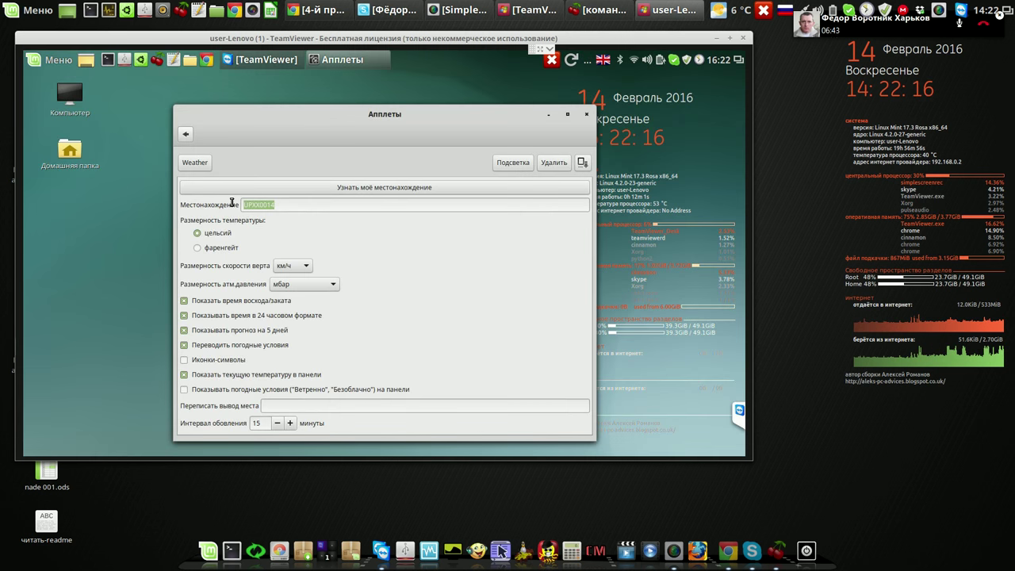
right_click(253, 206)
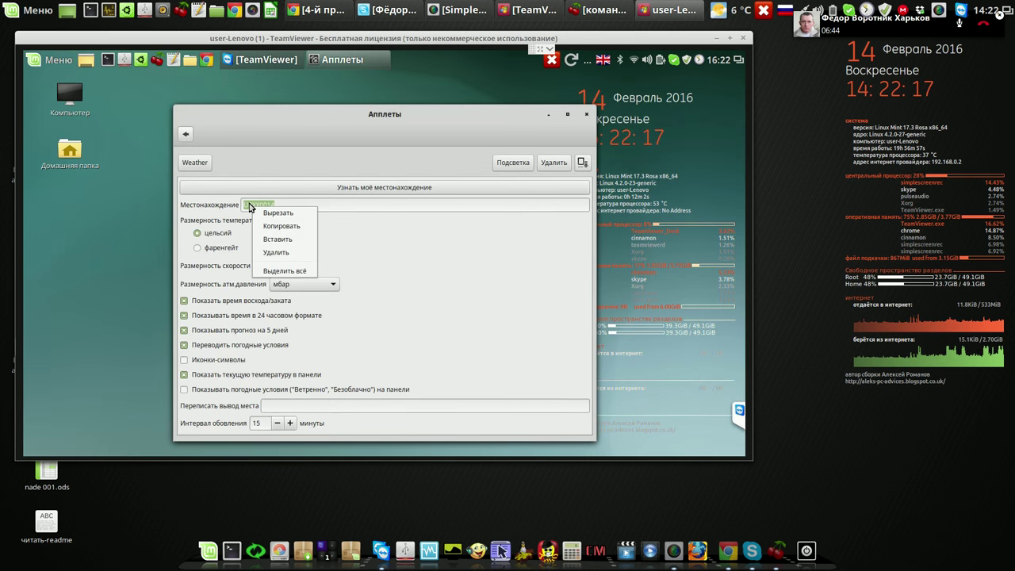
click(270, 212)
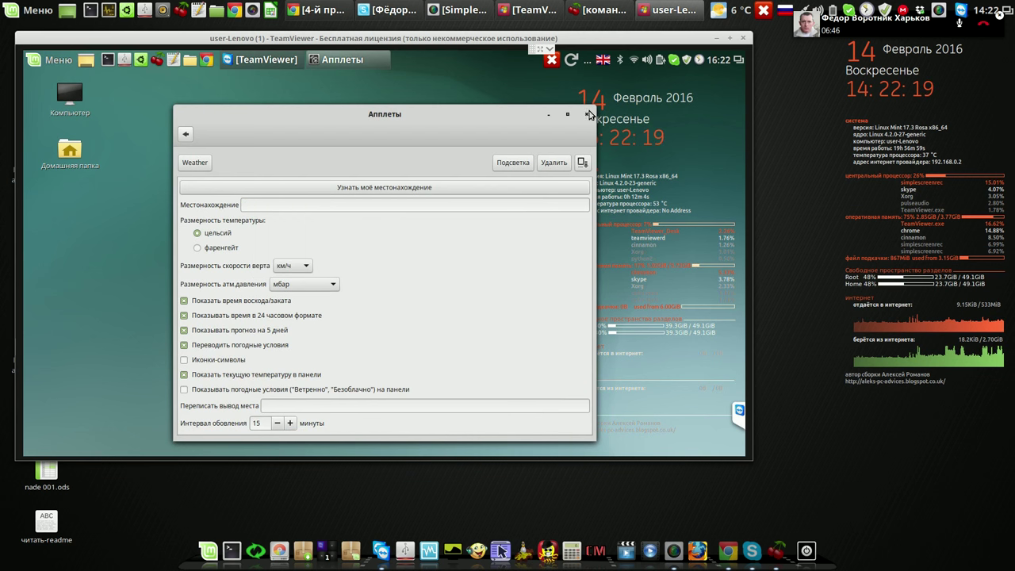
click(587, 114)
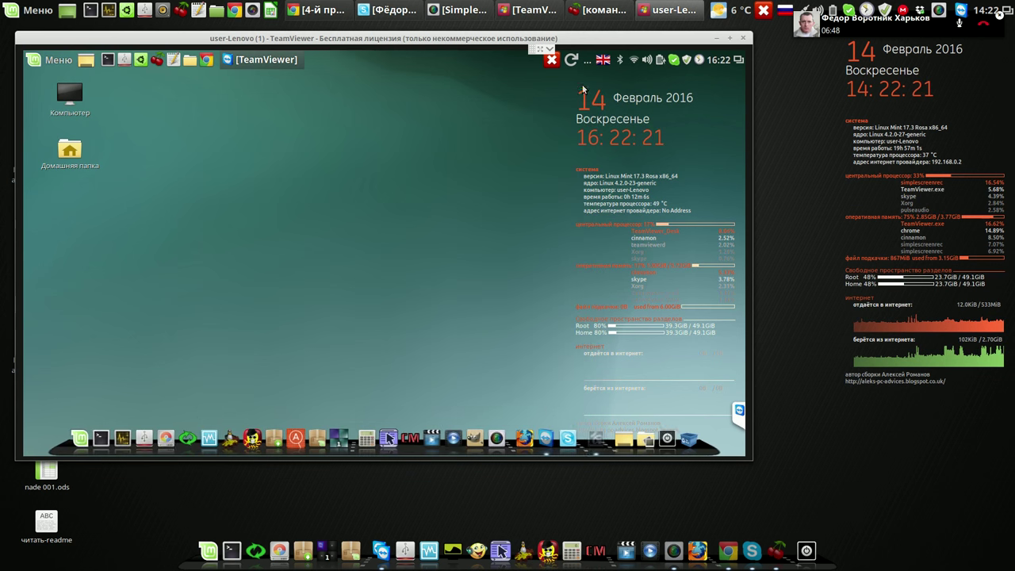
Paste UPXX0014 back as the Weather applet's location, close the settings, and check the forecast.
right_click(573, 63)
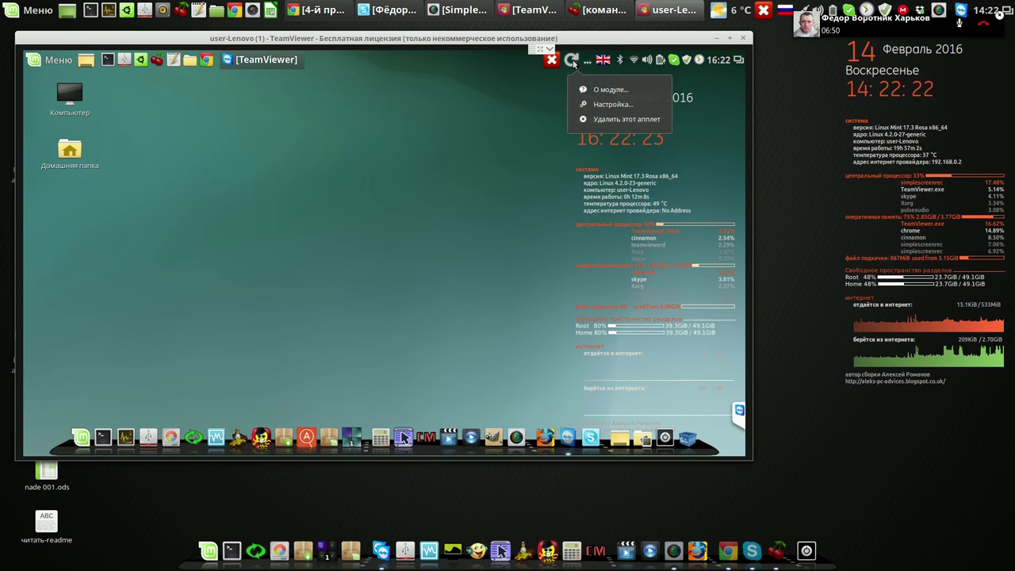
click(599, 107)
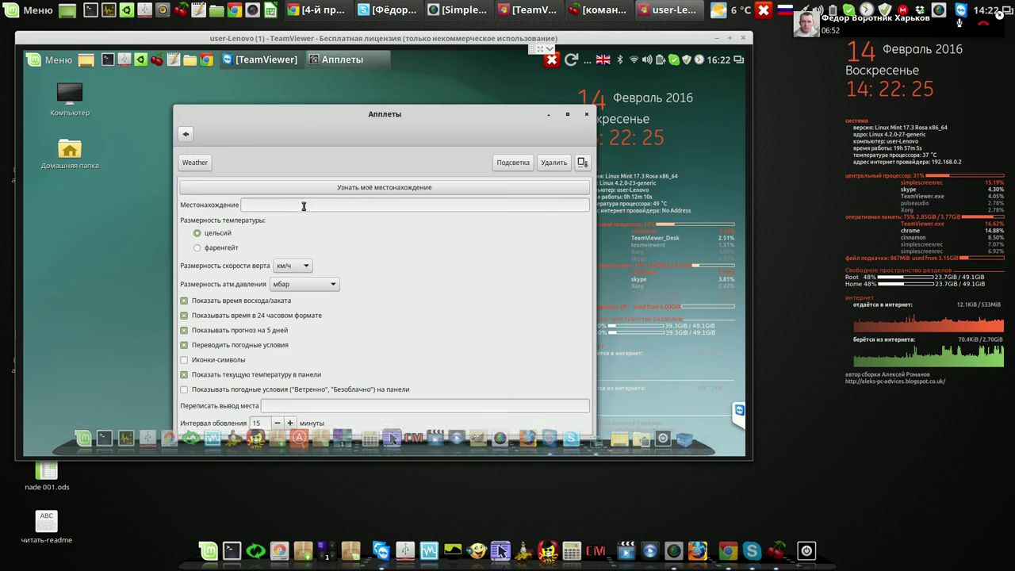
right_click(303, 207)
click(330, 244)
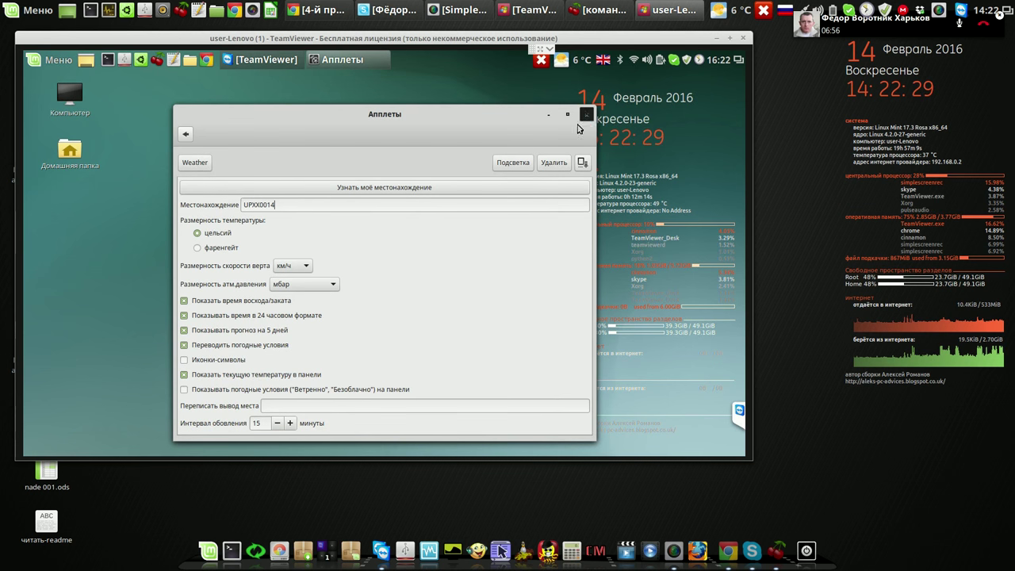
click(586, 114)
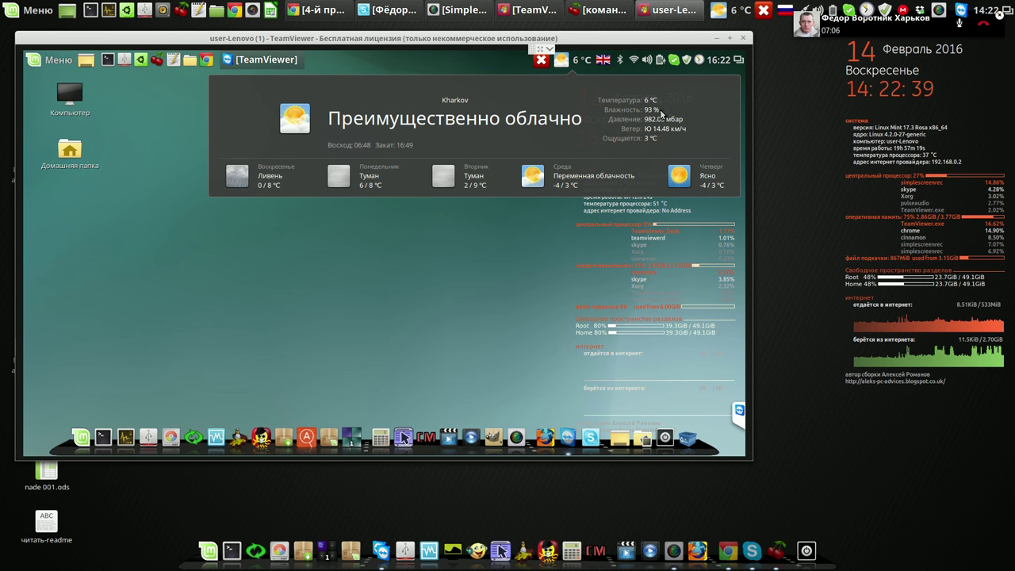
click(565, 63)
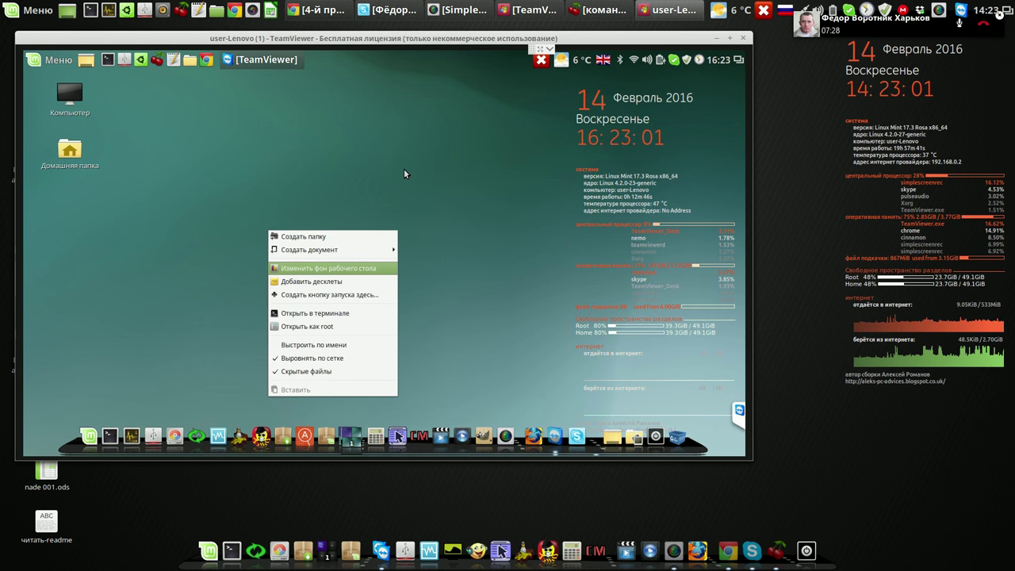
Open the desktop background settings, and set the conky_long widget's network interface to wlan1 in Conky Manager.
key(Return)
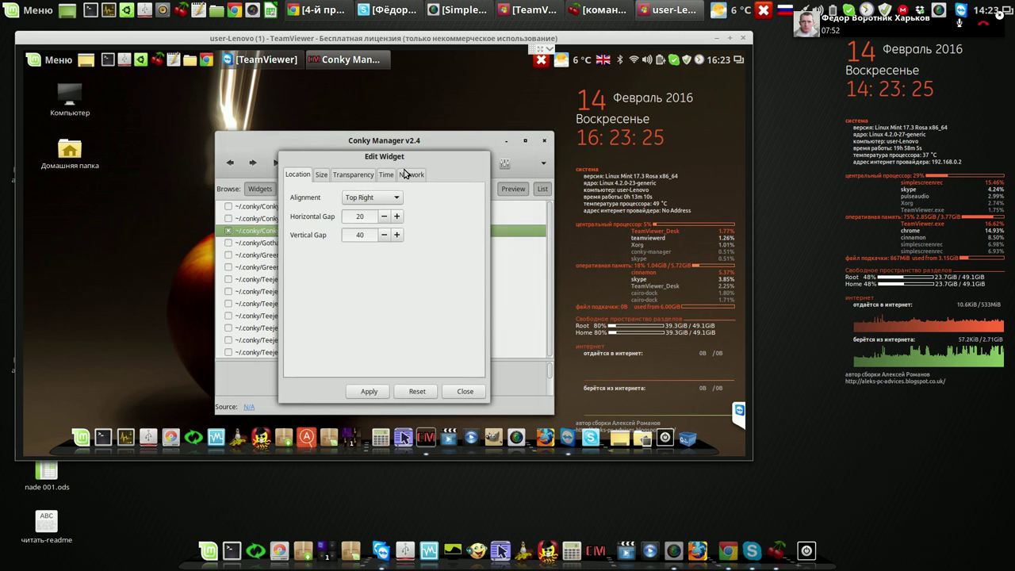
click(405, 174)
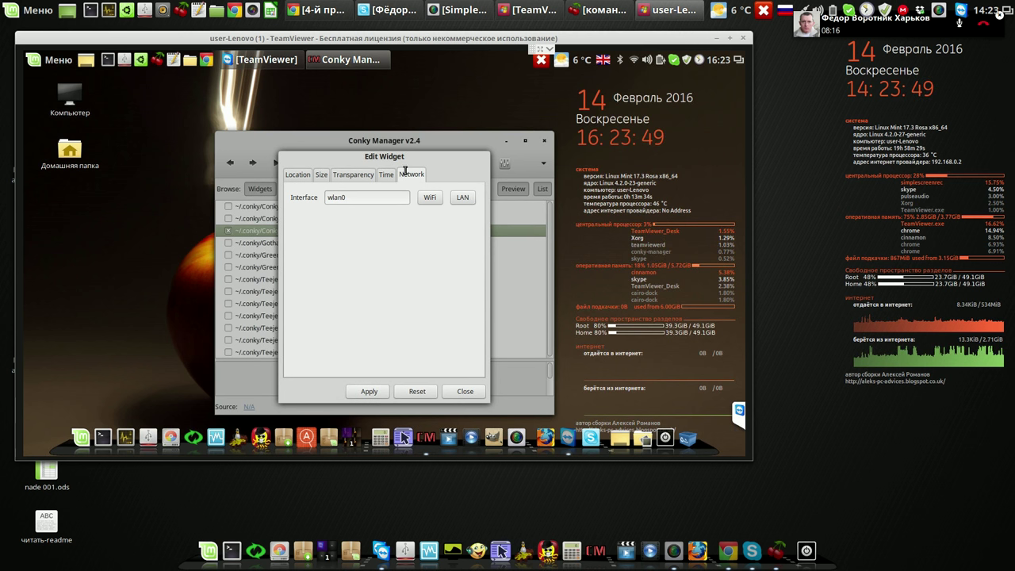
key(BackSpace)
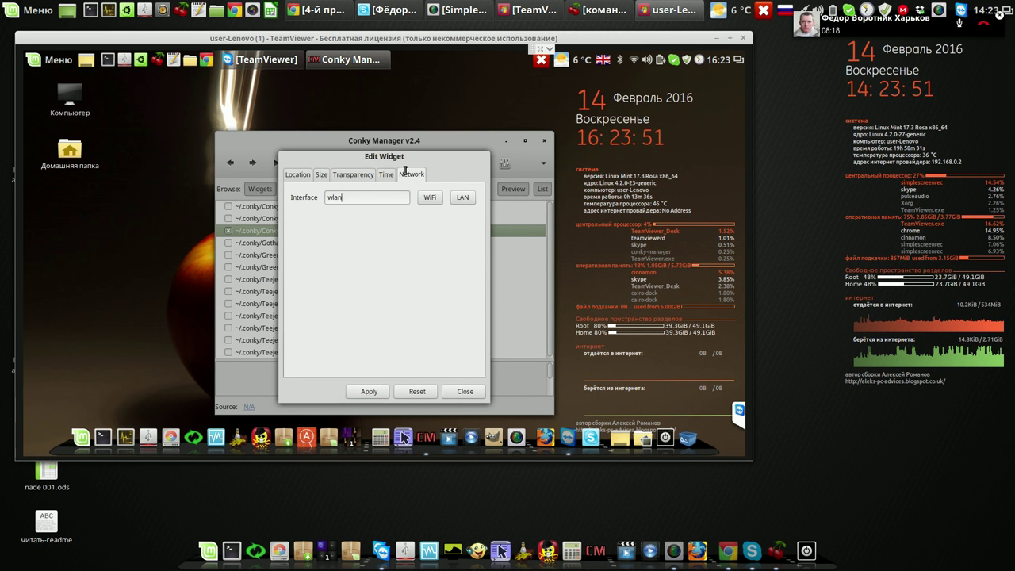
text(1)
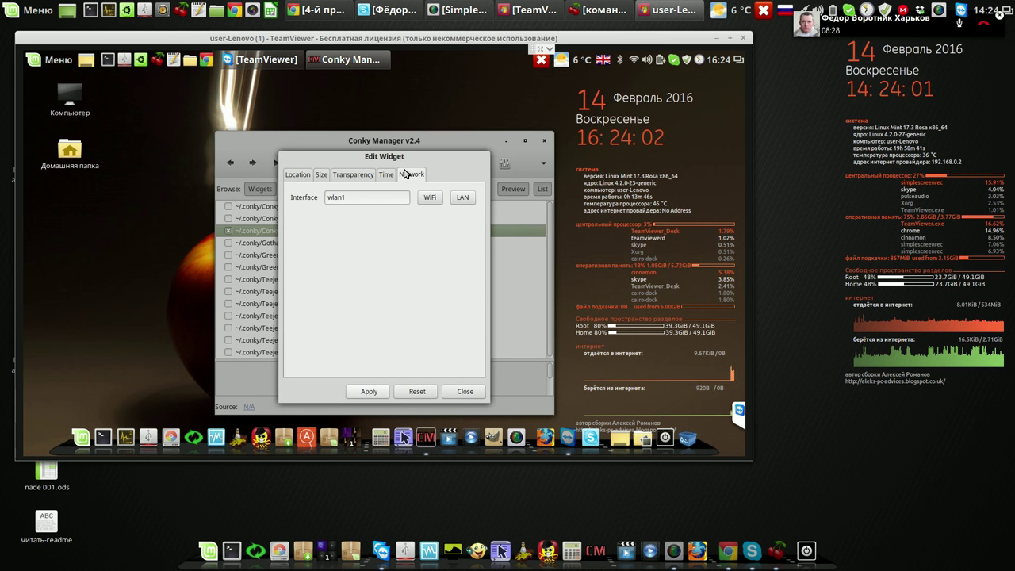
click(465, 391)
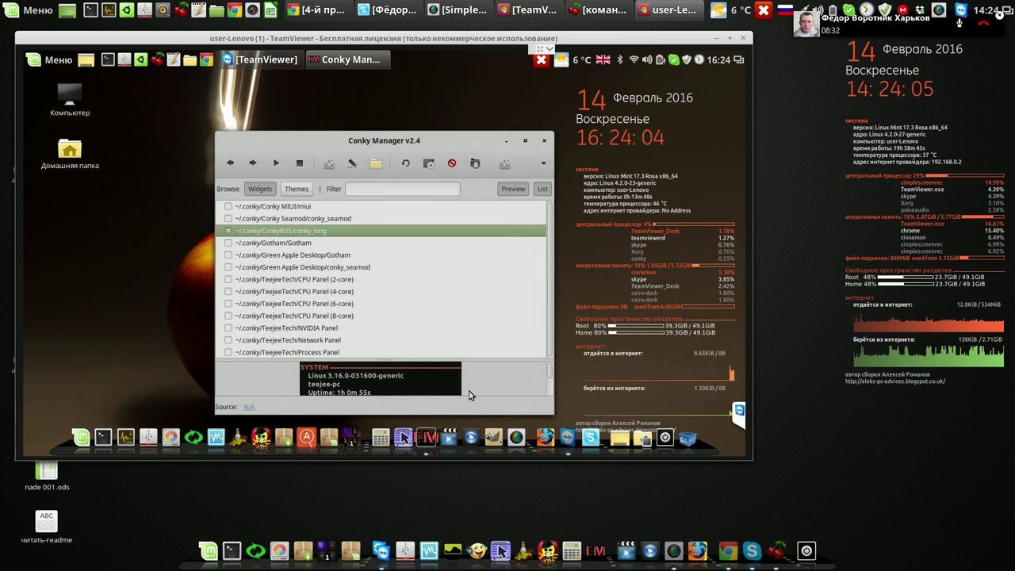
Check the startup option and delay in Conky Manager's application settings, accept them, and close Conky Manager.
click(543, 164)
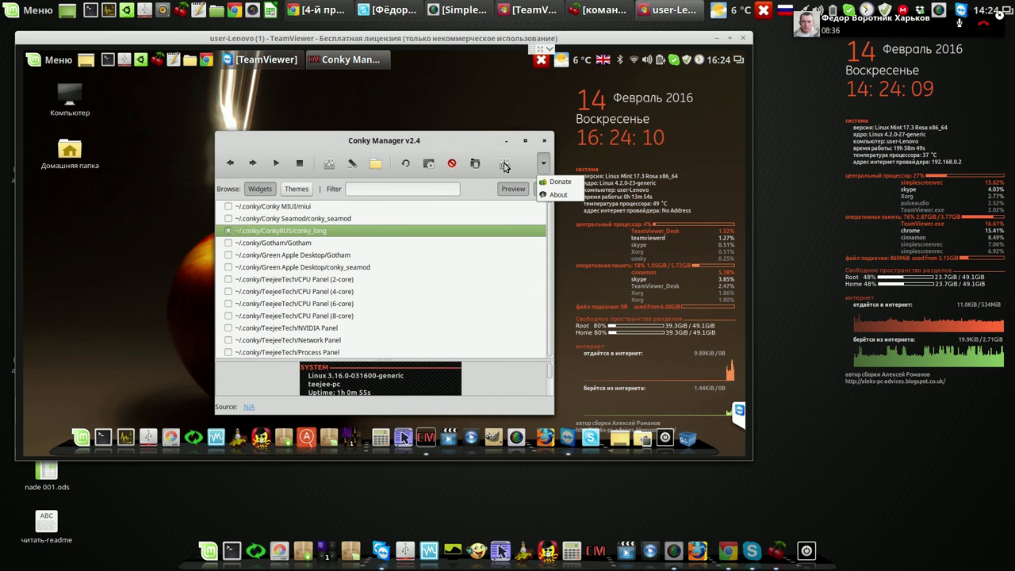
click(504, 165)
click(504, 165)
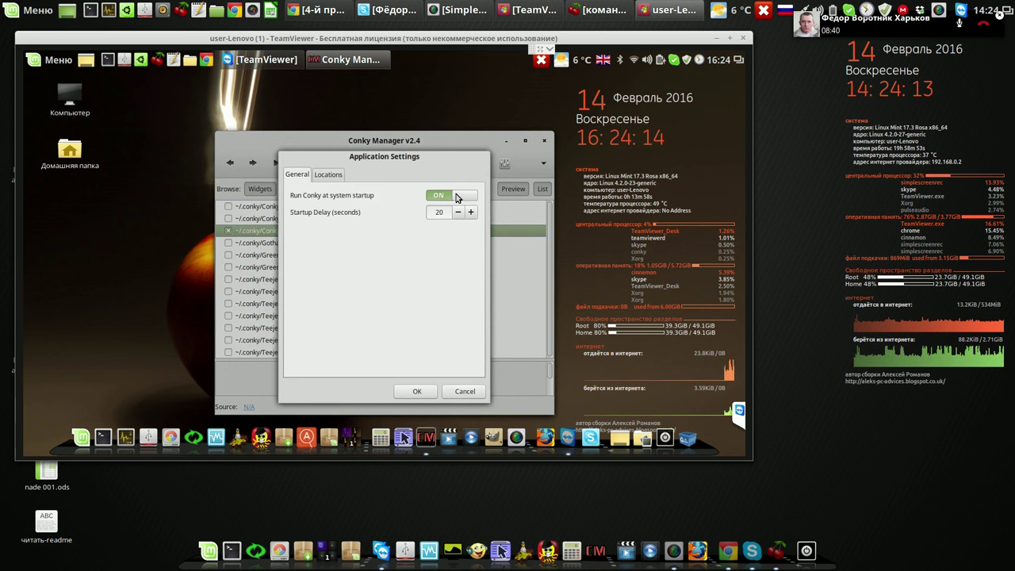
click(420, 392)
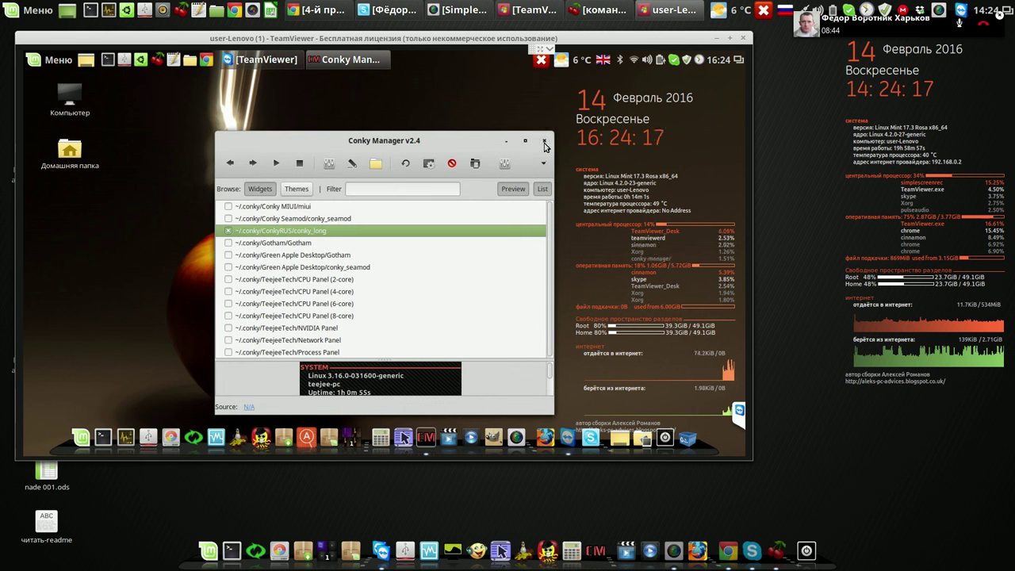
click(544, 140)
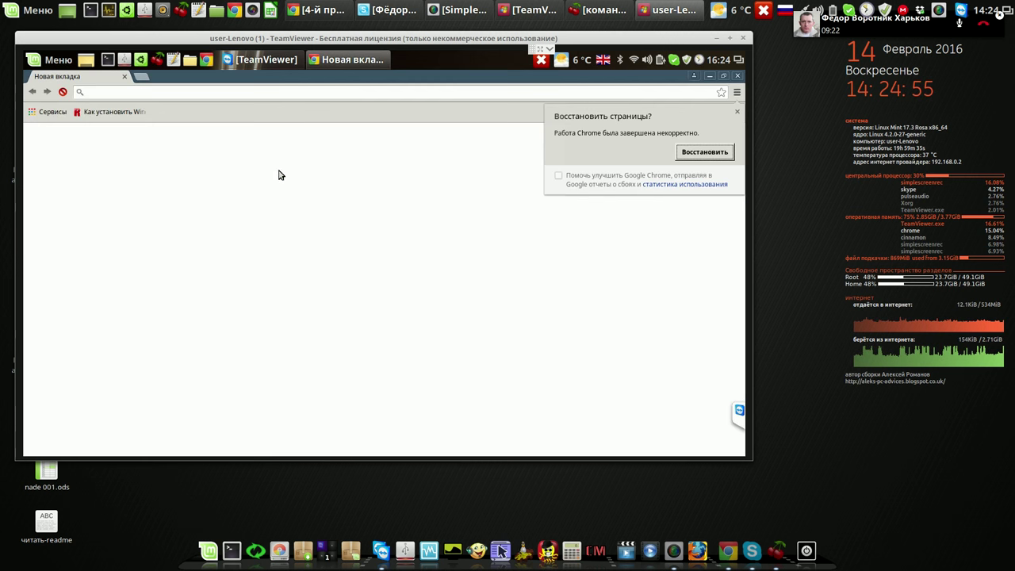
Restore the previous pages in the remote Chrome, close all tabs except the "2 Способа" article, and minimize the browser.
click(713, 154)
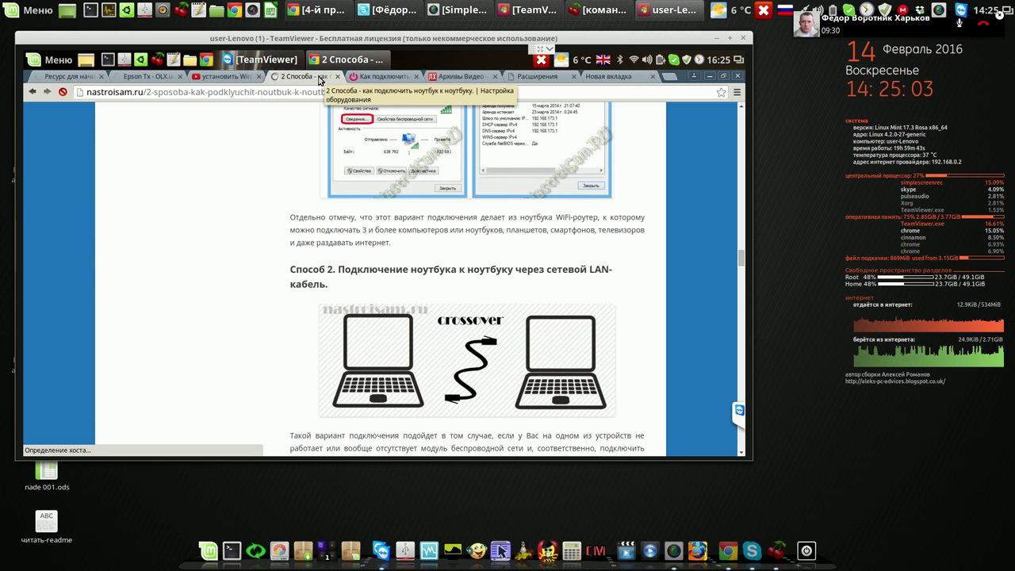
right_click(319, 80)
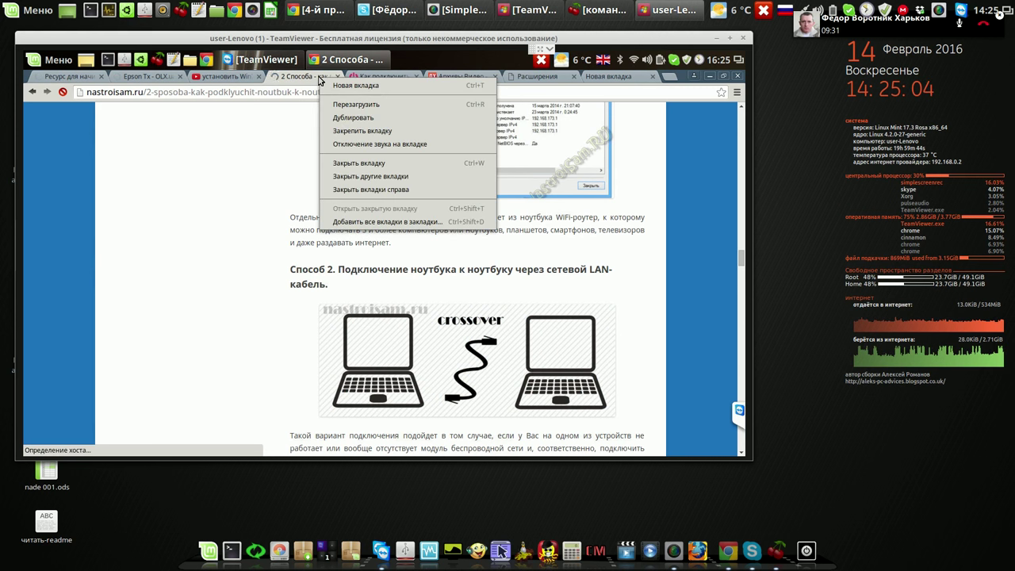
click(394, 178)
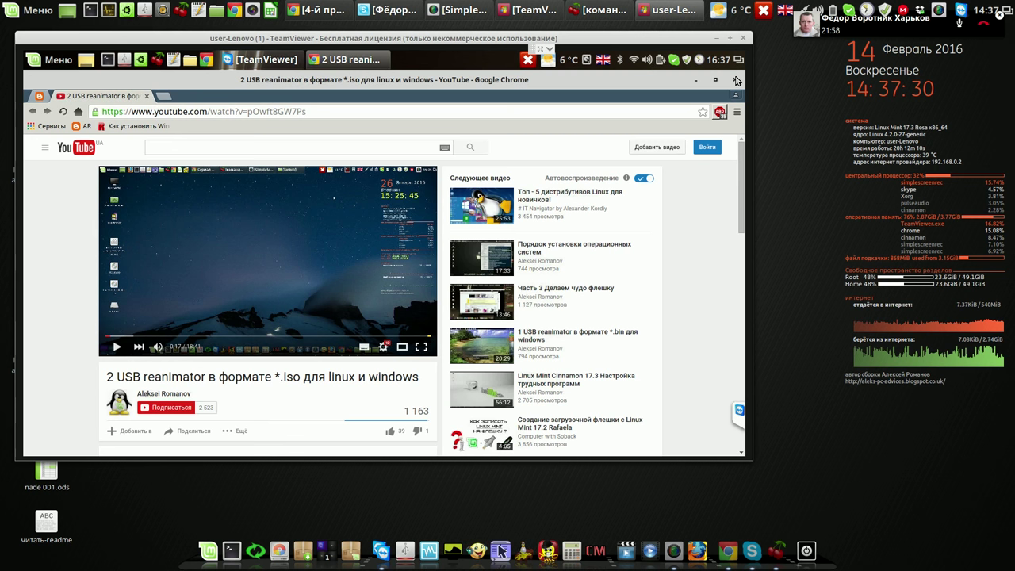
click(696, 80)
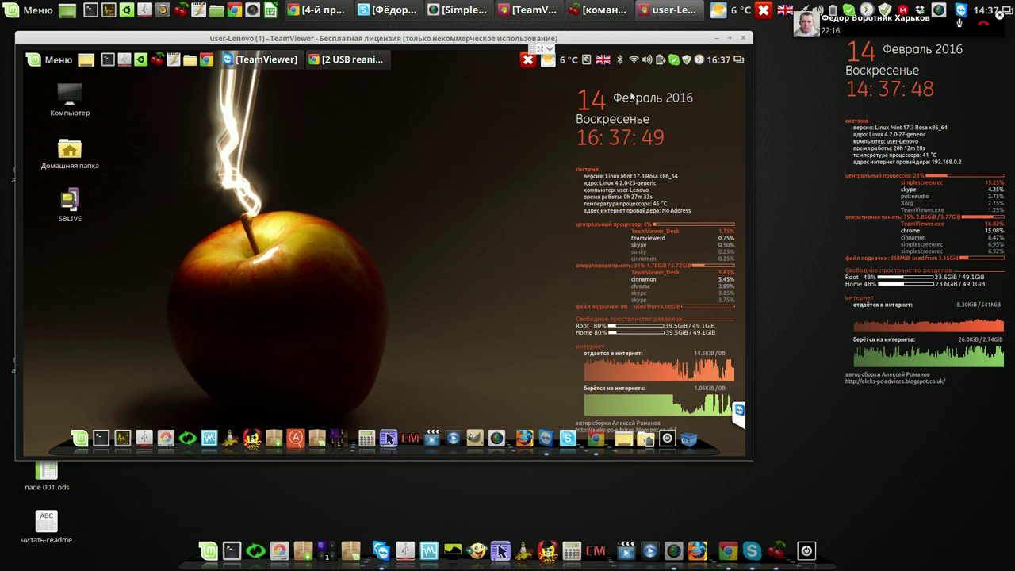
Reposition the TeamViewer session window and resize it to fit closely around the remote desktop.
mouse_move(512, 276)
mouse_down()
mouse_move(533, 271)
mouse_move(501, 277)
mouse_up()
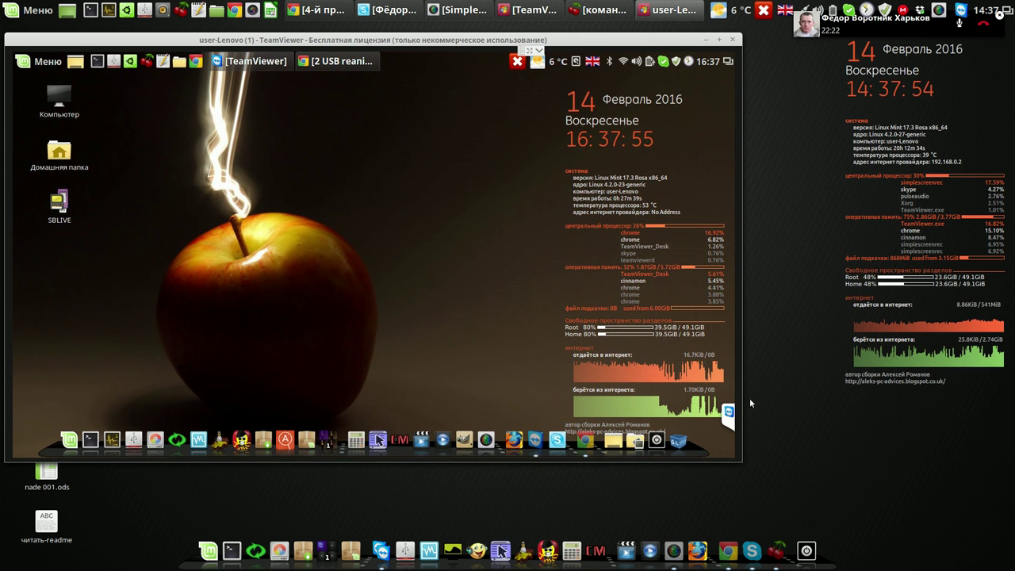
drag(740, 462, 783, 475)
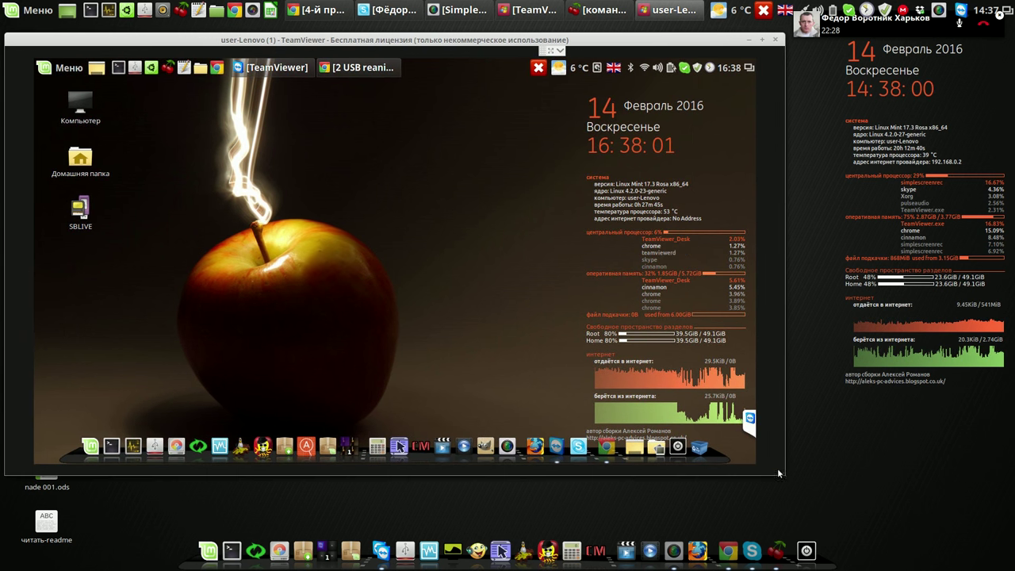
drag(783, 475, 739, 467)
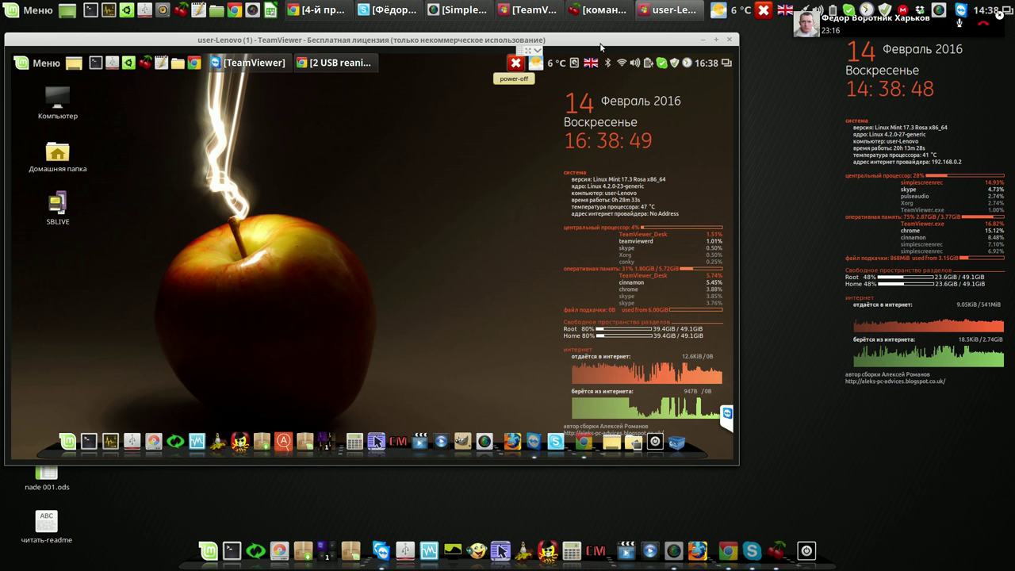
Open the remote computer's system settings, check the Wi-Fi connection under the network connections, and close the window.
click(40, 65)
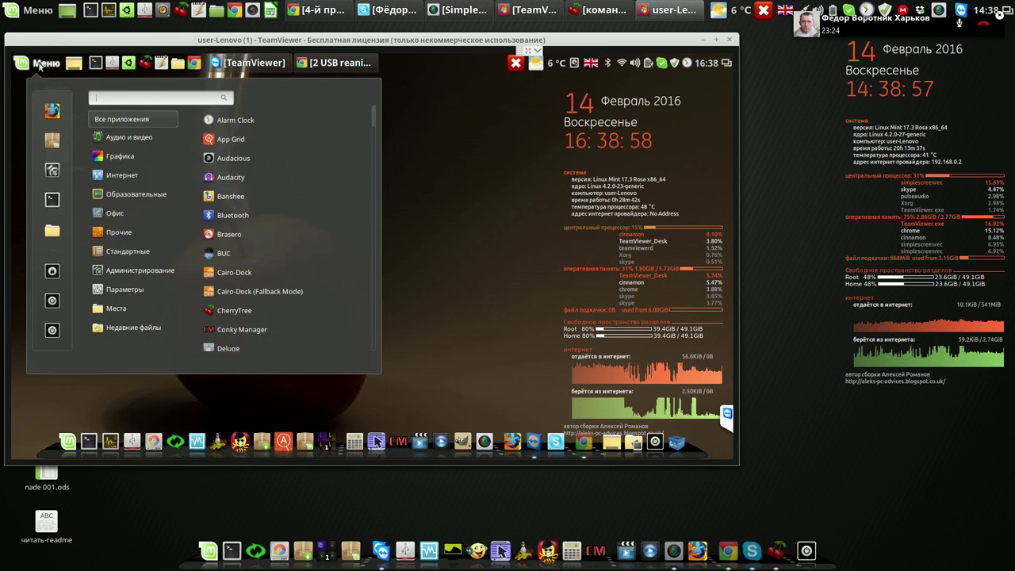
click(52, 171)
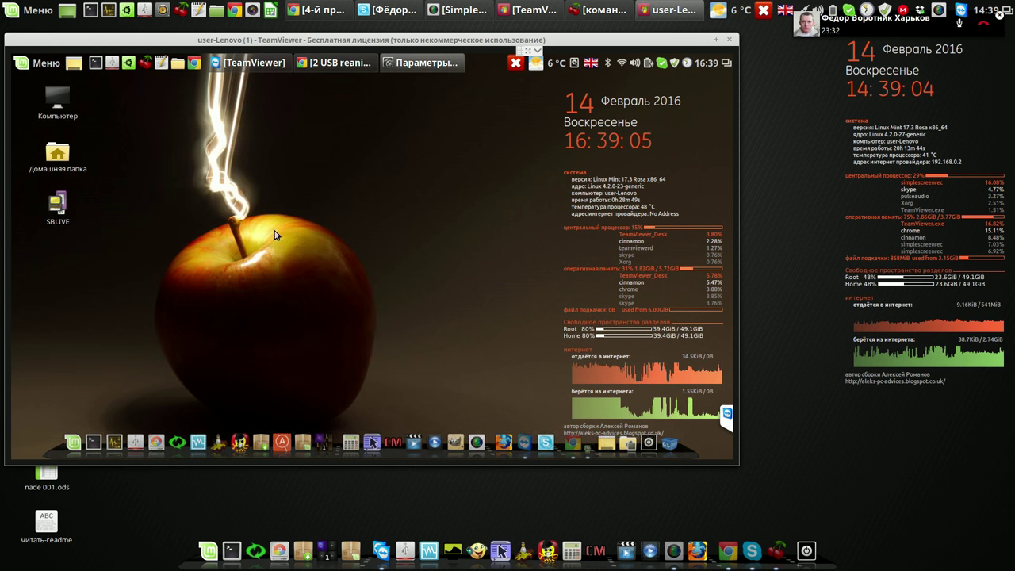
drag(573, 224, 577, 421)
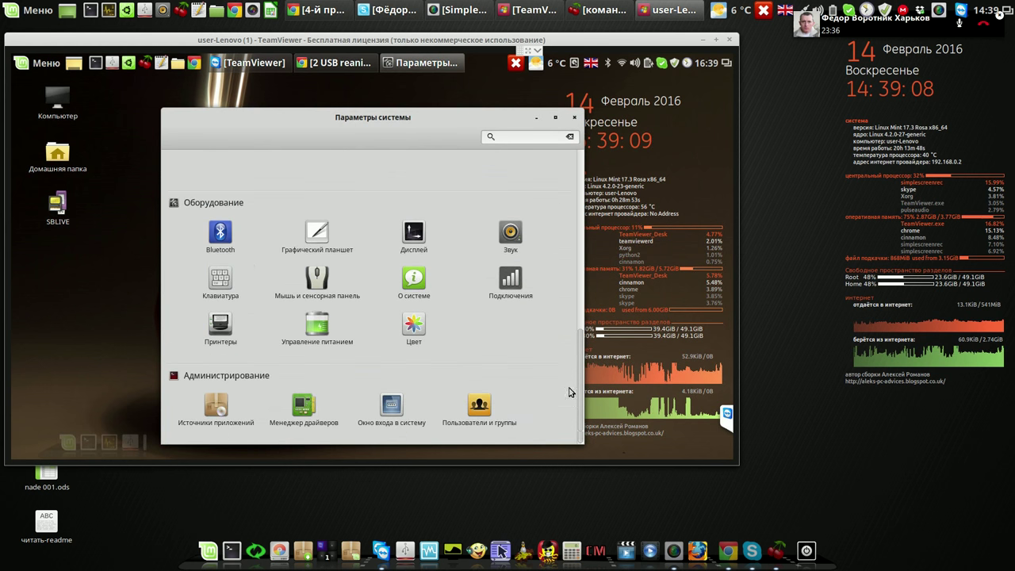
click(511, 282)
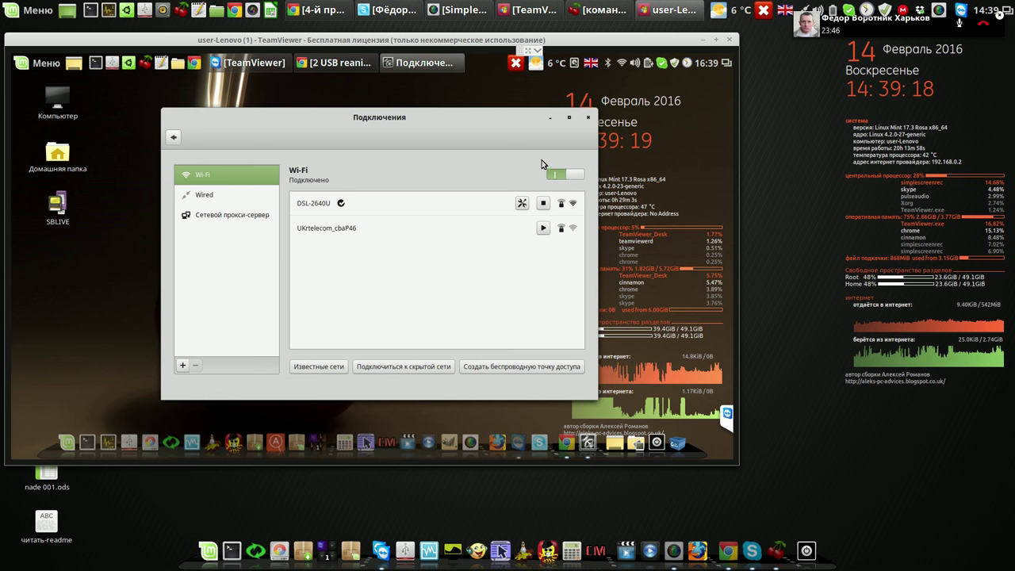
click(587, 119)
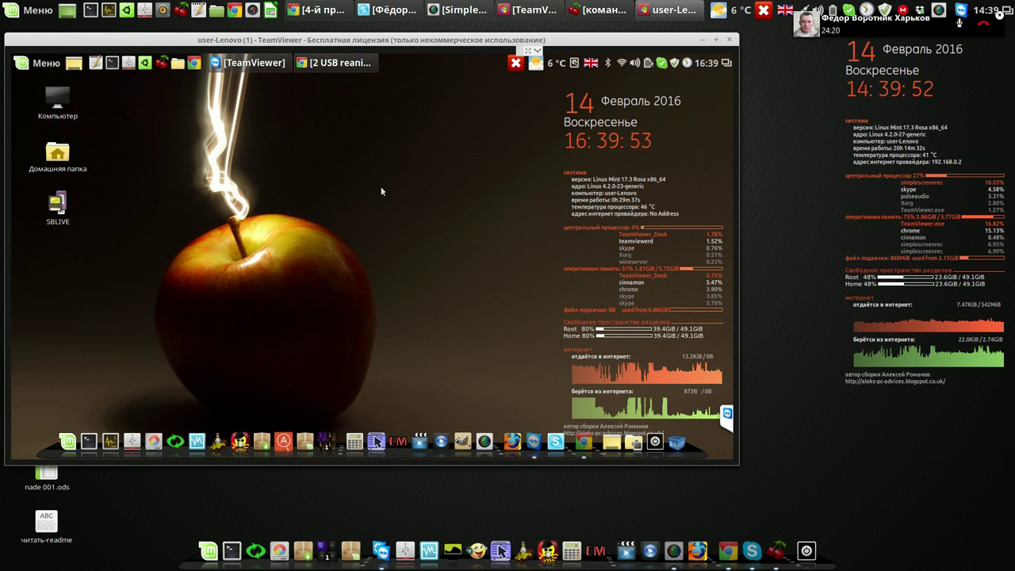
Launch CherryTree on the remote desktop and close it again.
click(162, 63)
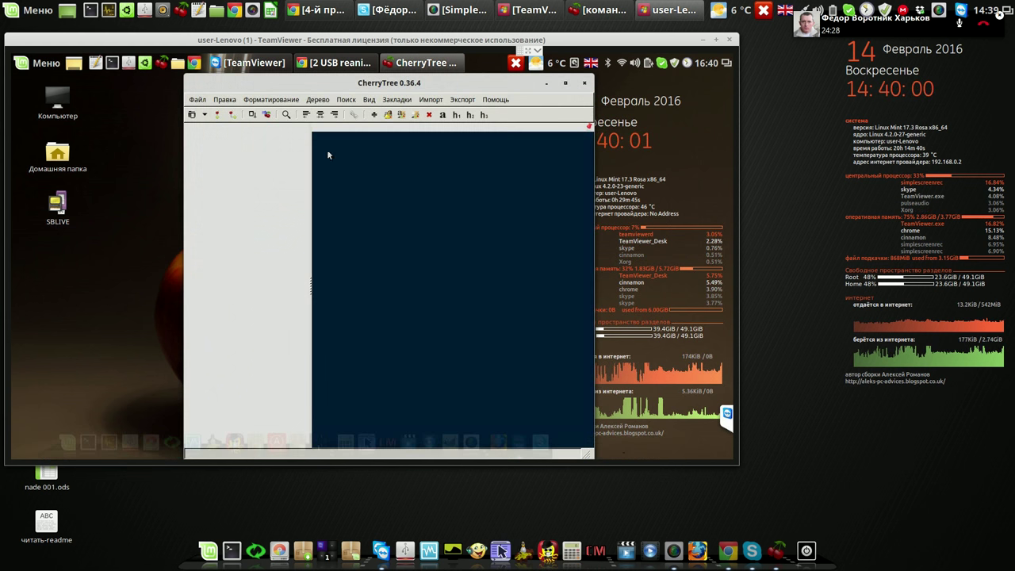
click(584, 85)
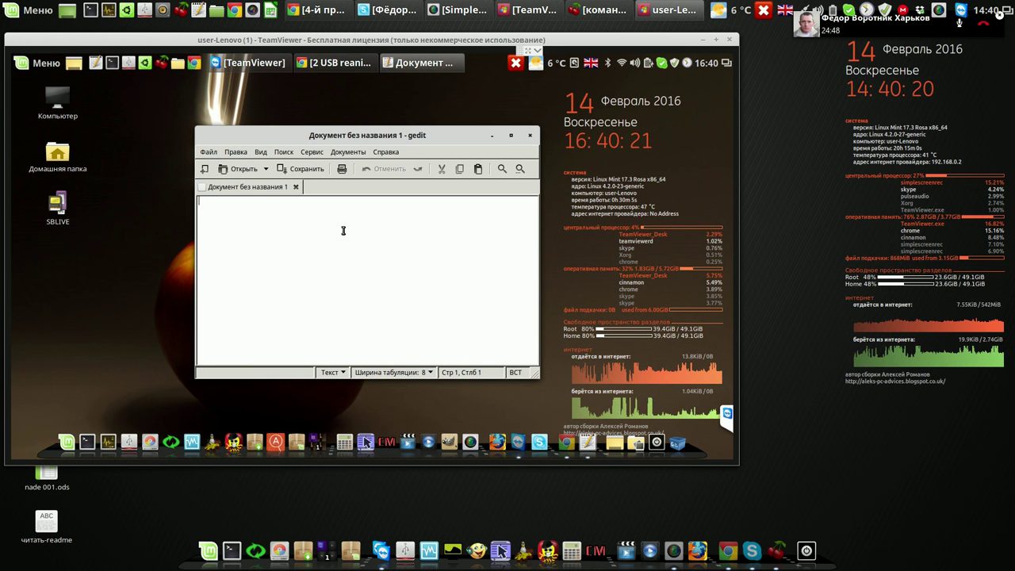
Enter a row of nine @ characters in the blank gedit document on the remote desktop, and close it without saving.
text(@)
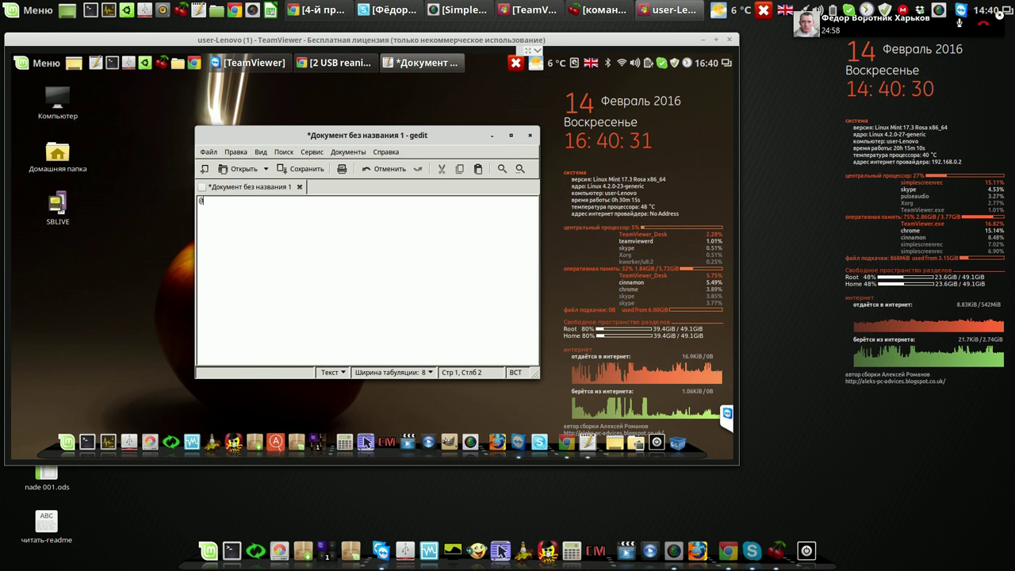
text(@@)
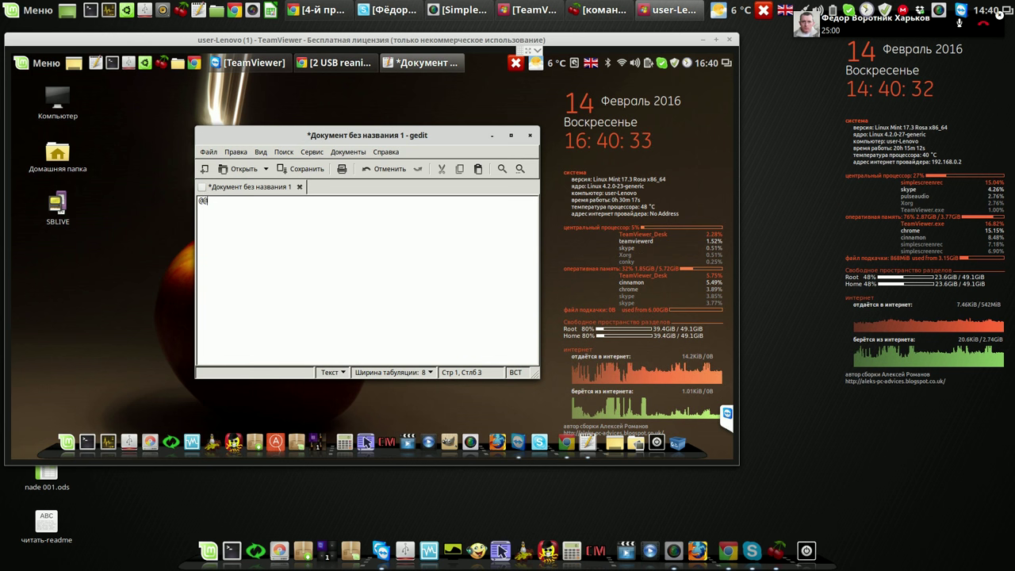
text(@@@@@@)
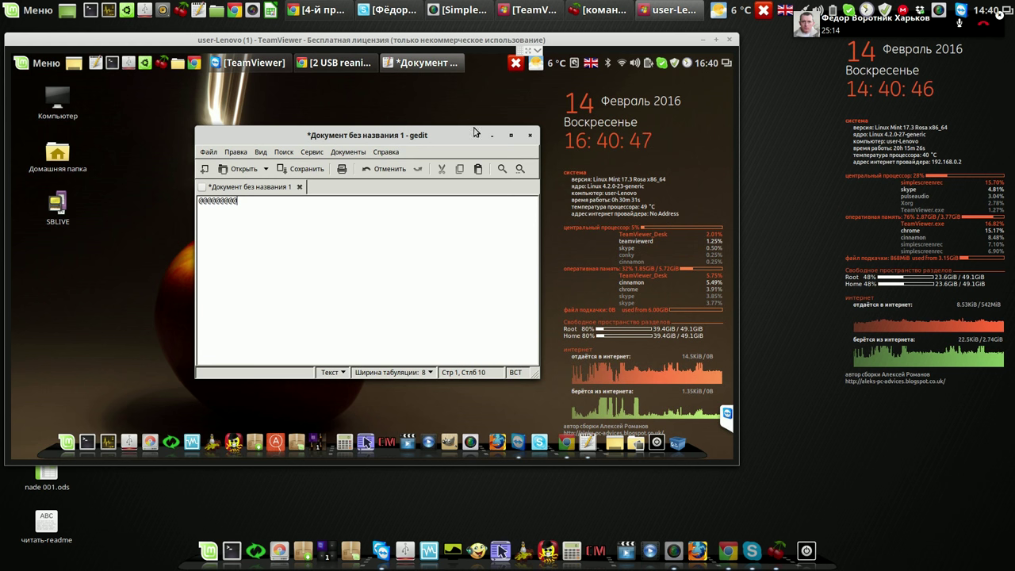
click(530, 137)
click(301, 296)
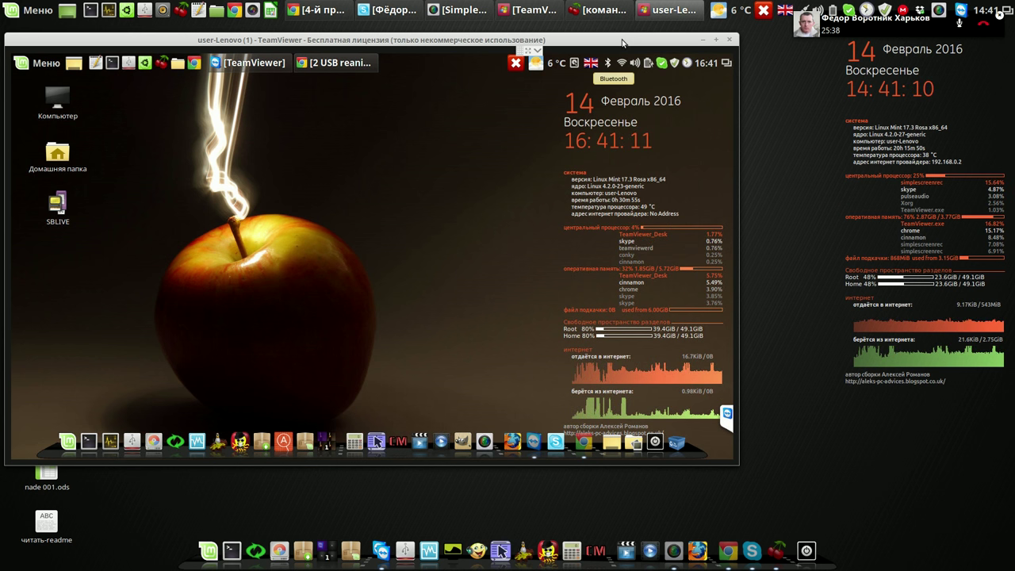
Bring up the local screen recorder's options for pausing, cancelling or saving the recording.
right_click(940, 10)
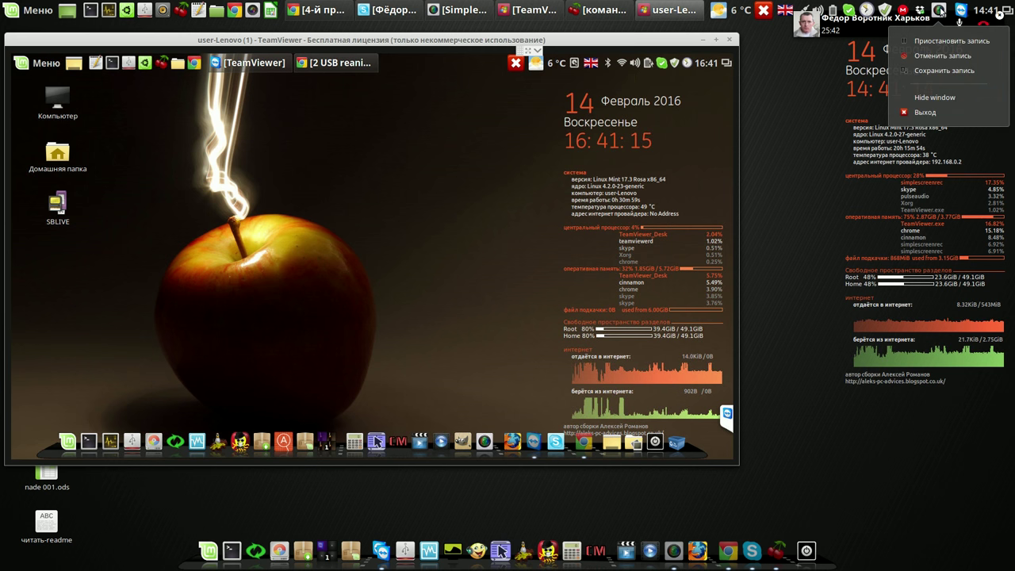